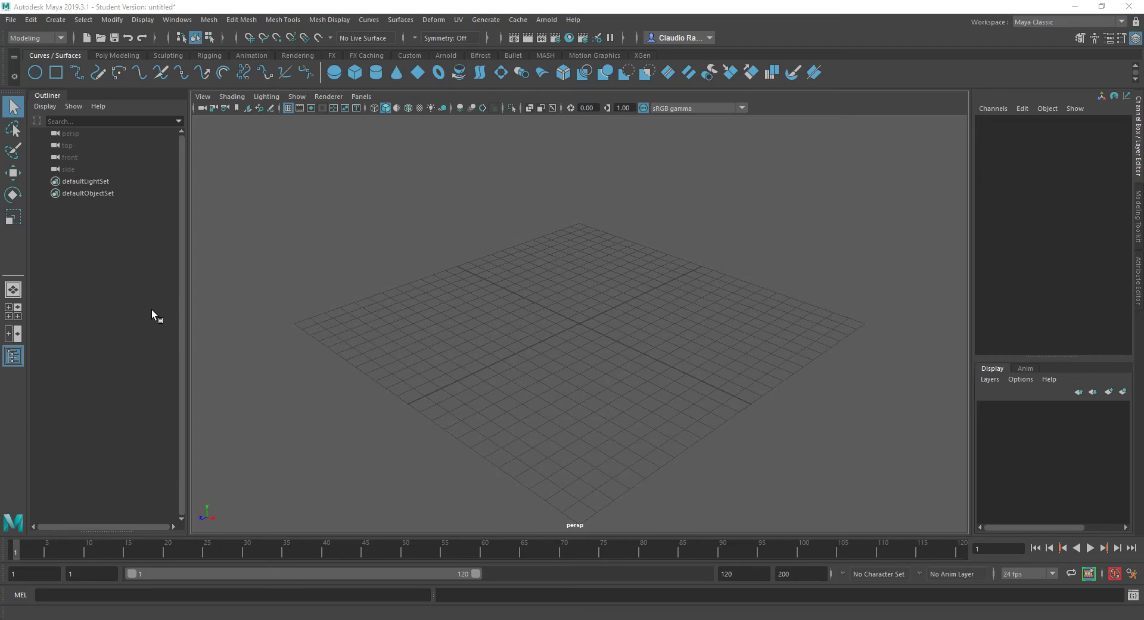
# - Create a polygon cylinder at the origin with radius 4 and height 10
pyautogui.click(118, 56)
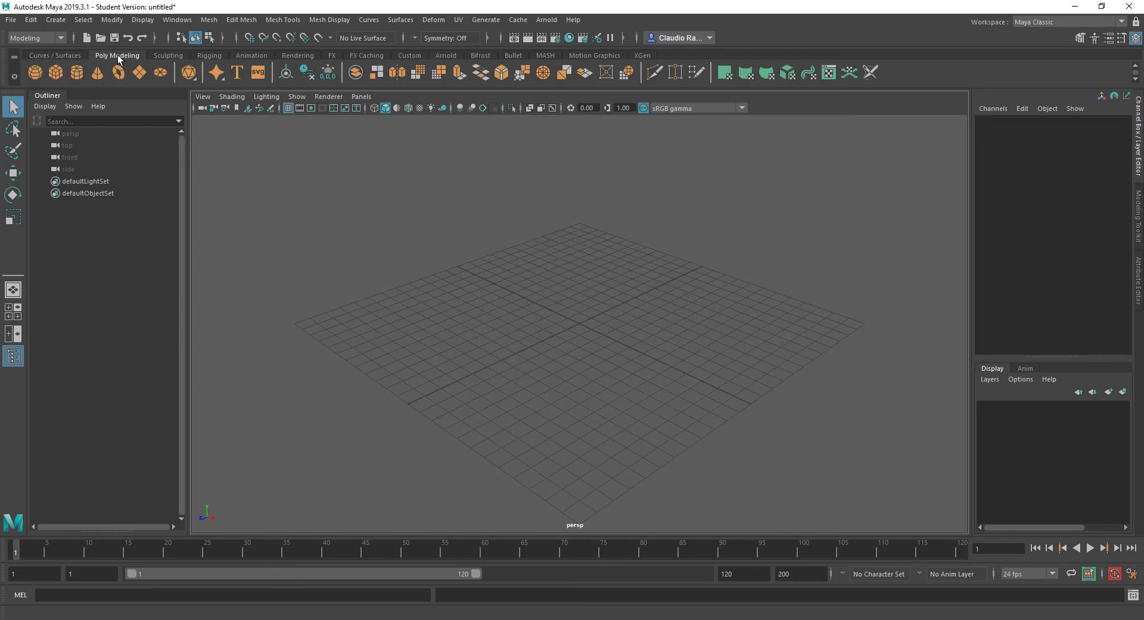
pyautogui.click(76, 70)
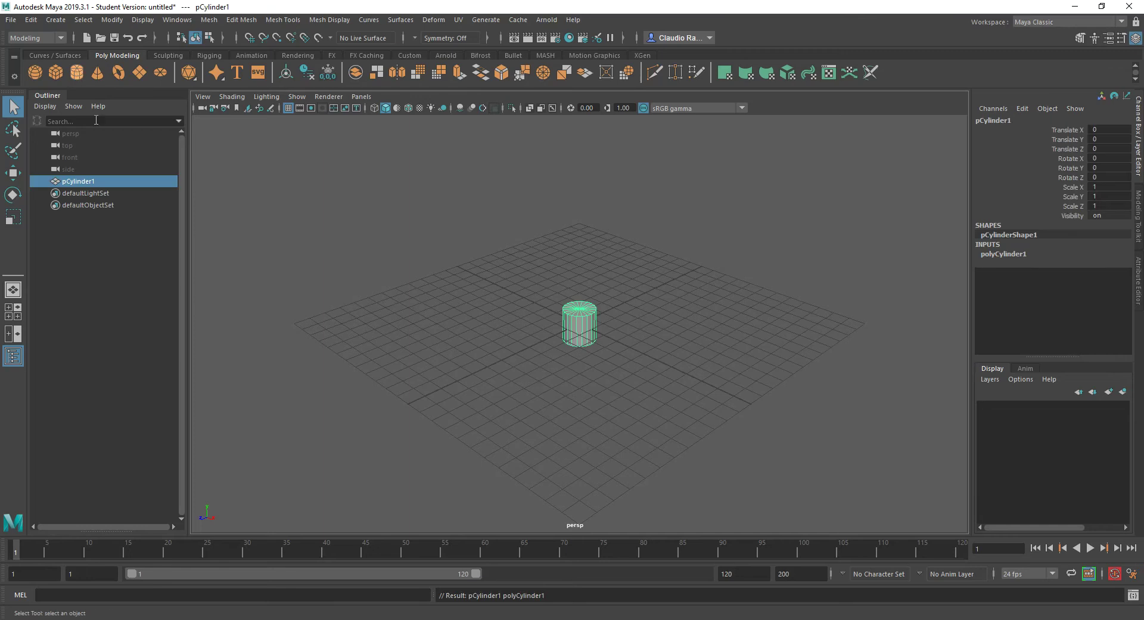
pyautogui.click(1016, 255)
pyautogui.click(1096, 262)
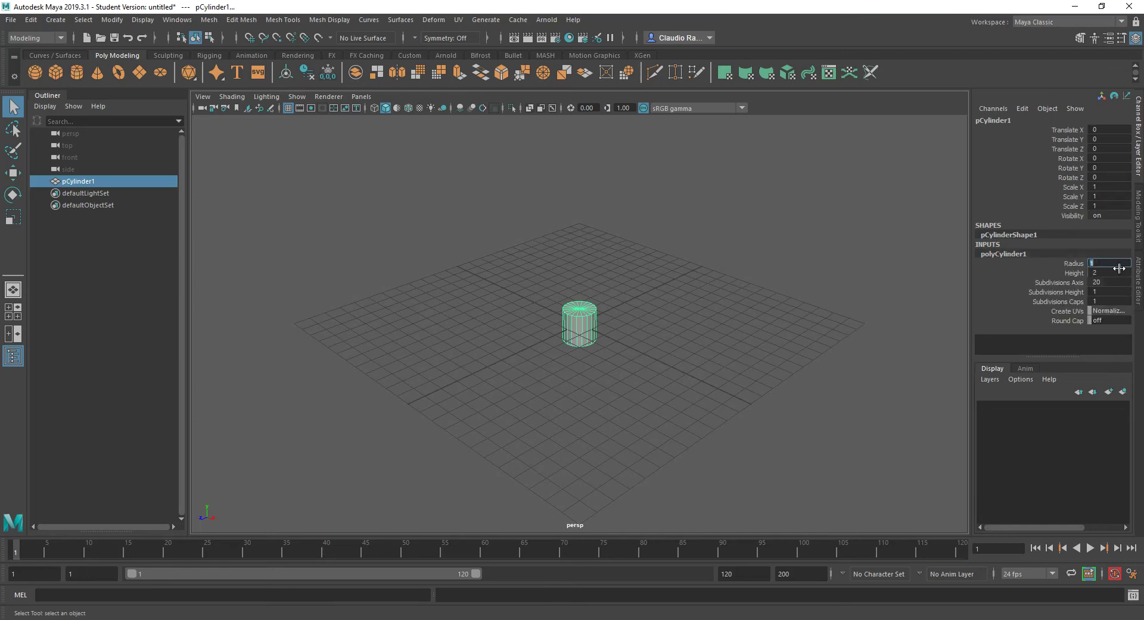
pyautogui.write('4')
pyautogui.press('Tab')
pyautogui.write('10')
pyautogui.press('Tab')
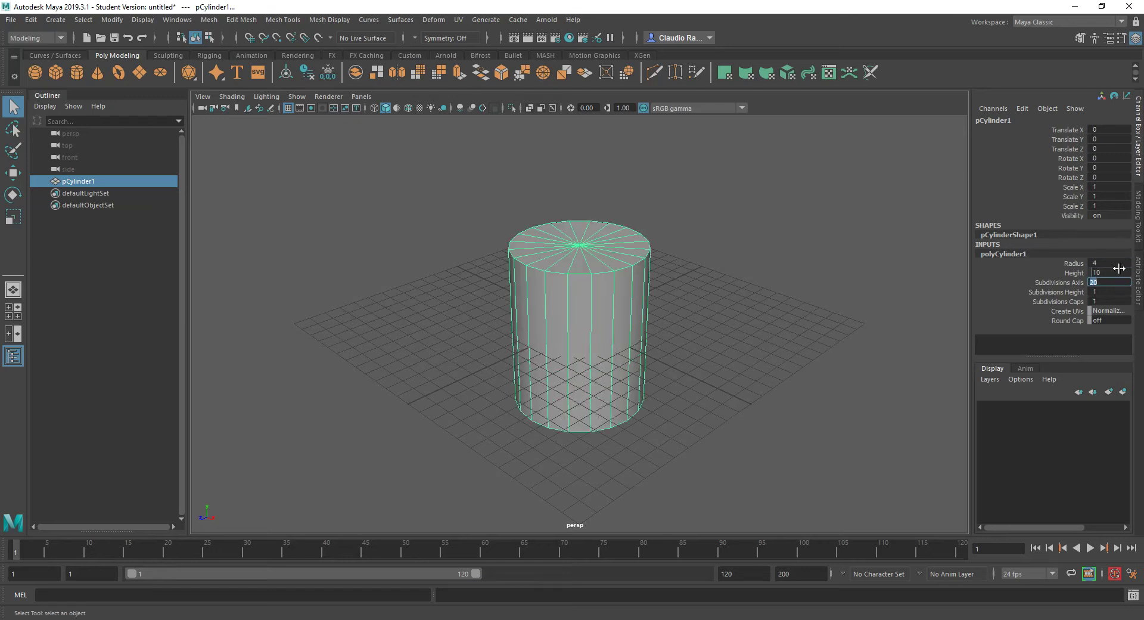
# - Set the cylinder's height subdivisions to 8 and cap subdivisions to 2, deselect it, and switch to the front view
pyautogui.press('Tab')
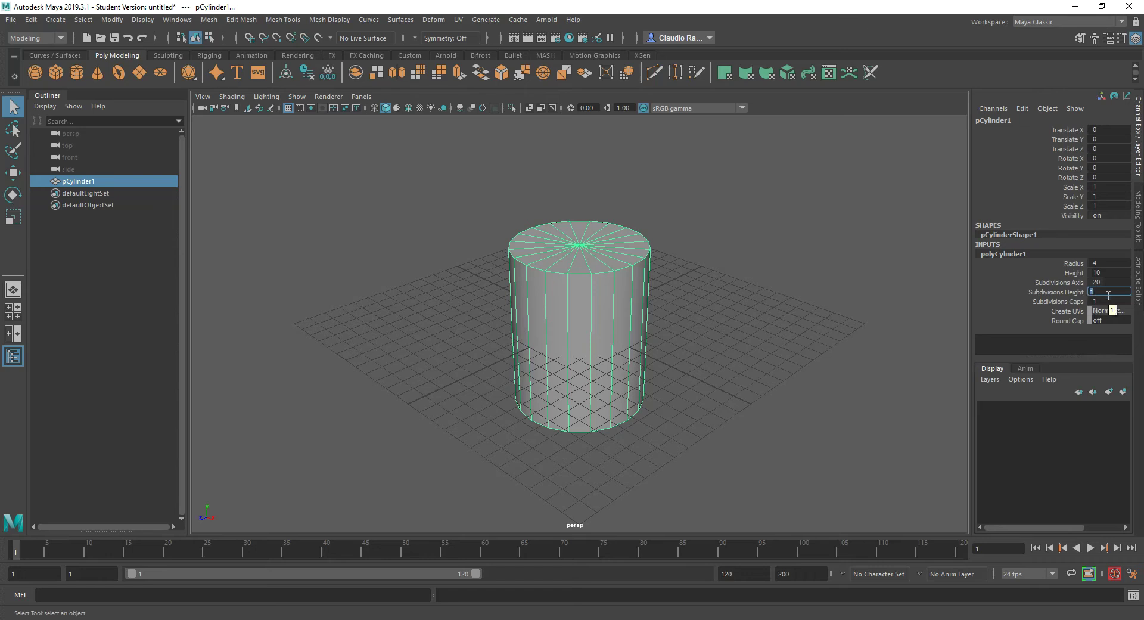
pyautogui.press('Tab')
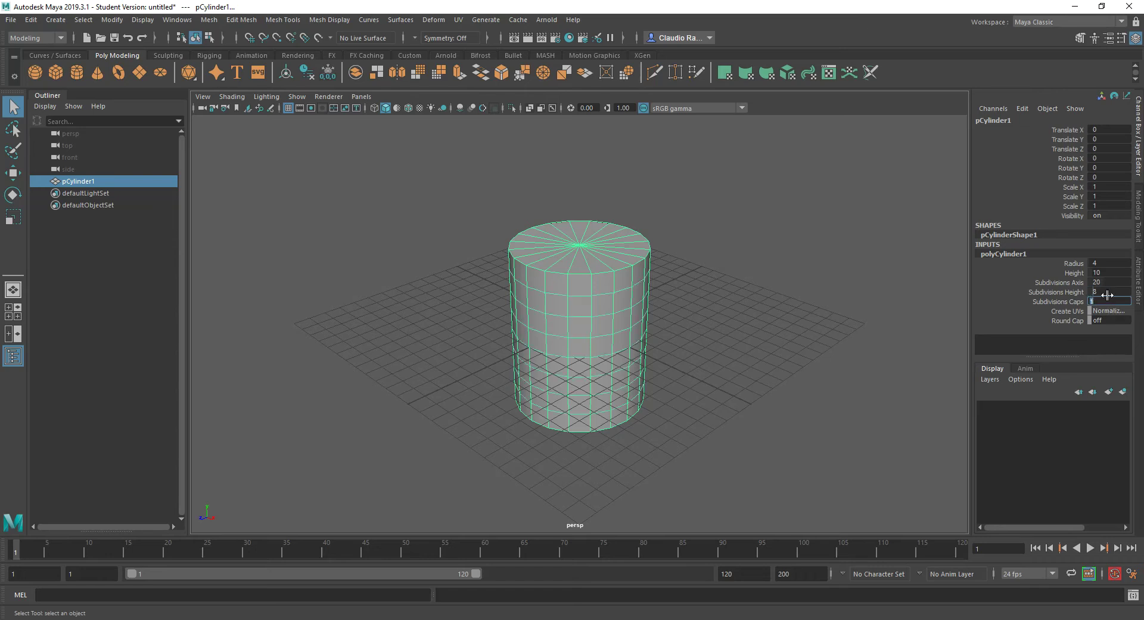
pyautogui.write('2')
pyautogui.click(1106, 292)
pyautogui.click(673, 233)
pyautogui.press('space')
pyautogui.press('space')
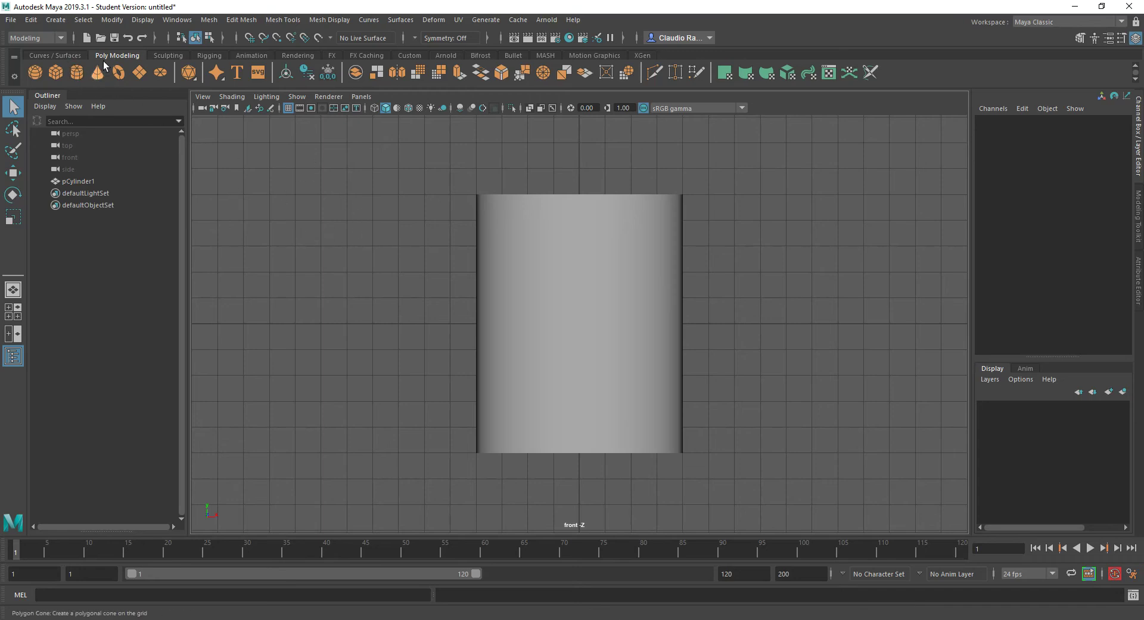
pyautogui.click(55, 20)
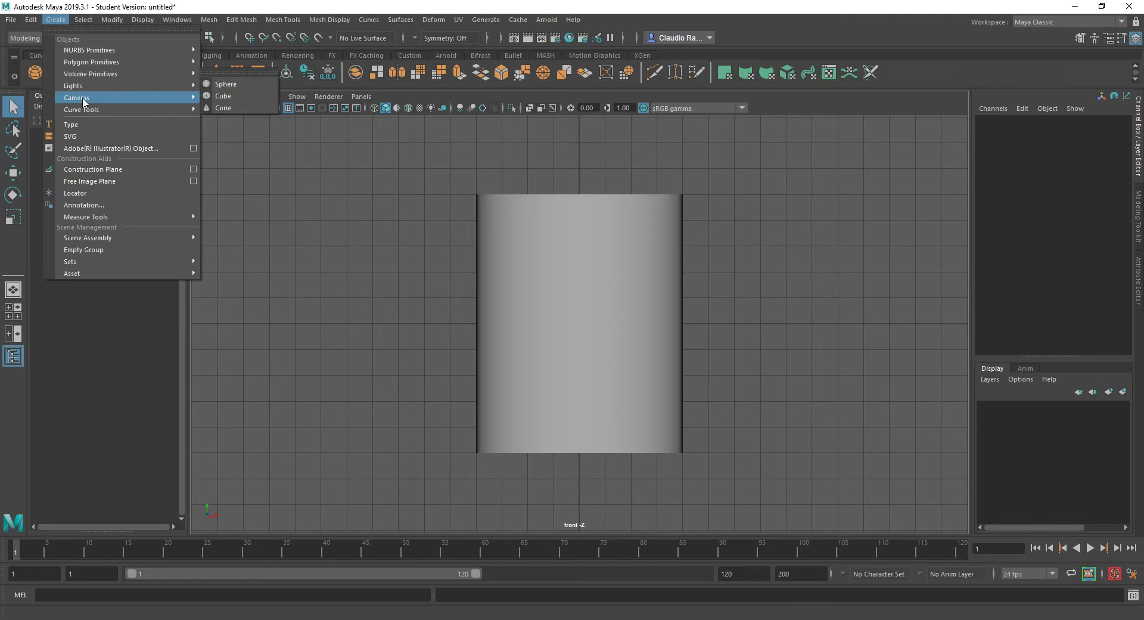
pyautogui.moveTo(85, 110)
pyautogui.click(333, 5)
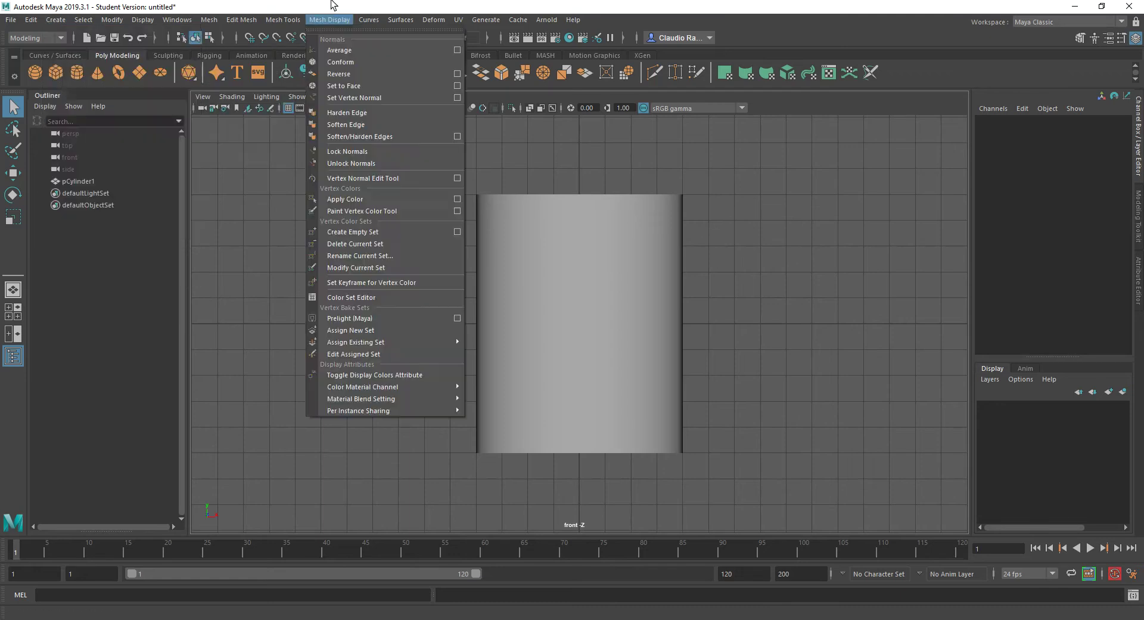
# - Draw a practice EP curve with five edit points in the empty area beside the cylinder
pyautogui.click(48, 55)
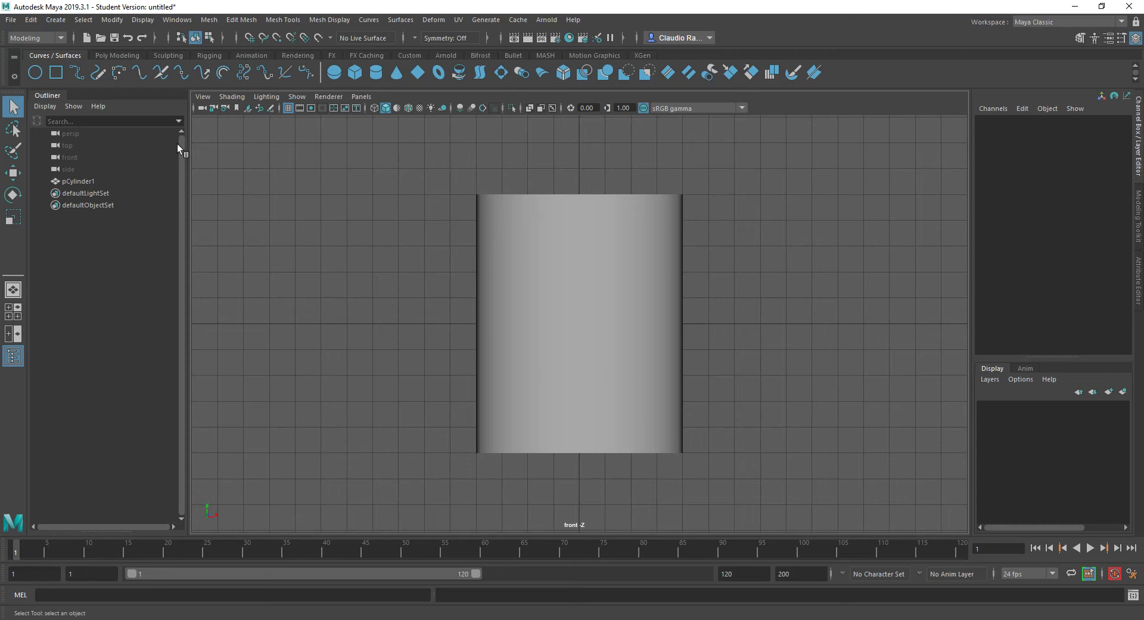
pyautogui.click(79, 76)
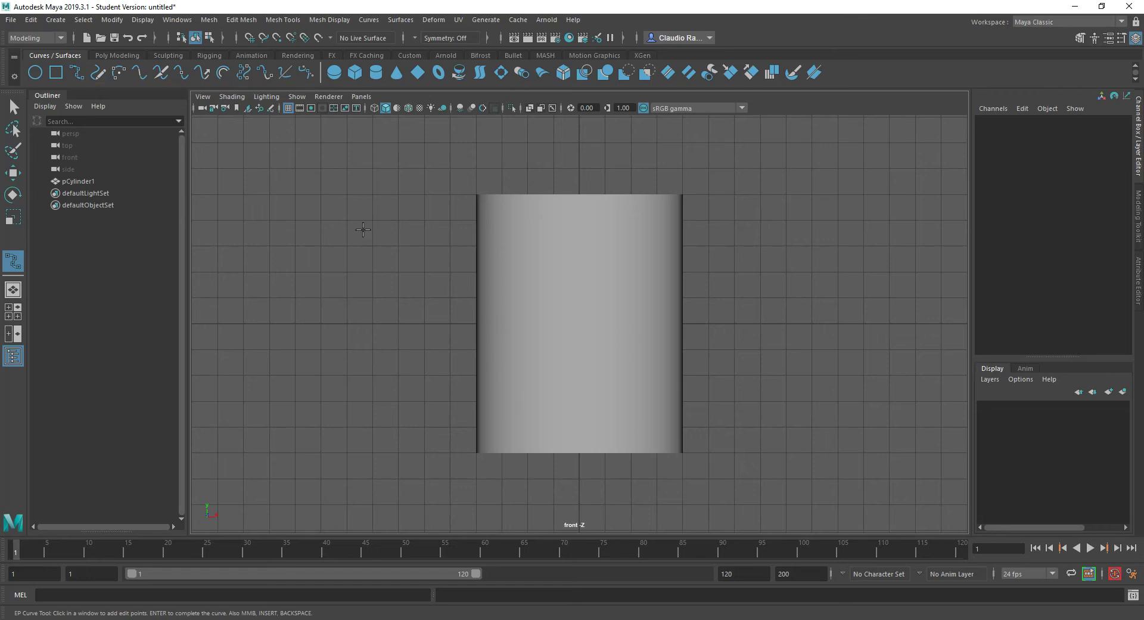
pyautogui.click(257, 197)
pyautogui.click(260, 240)
pyautogui.click(363, 247)
pyautogui.click(367, 191)
pyautogui.click(337, 138)
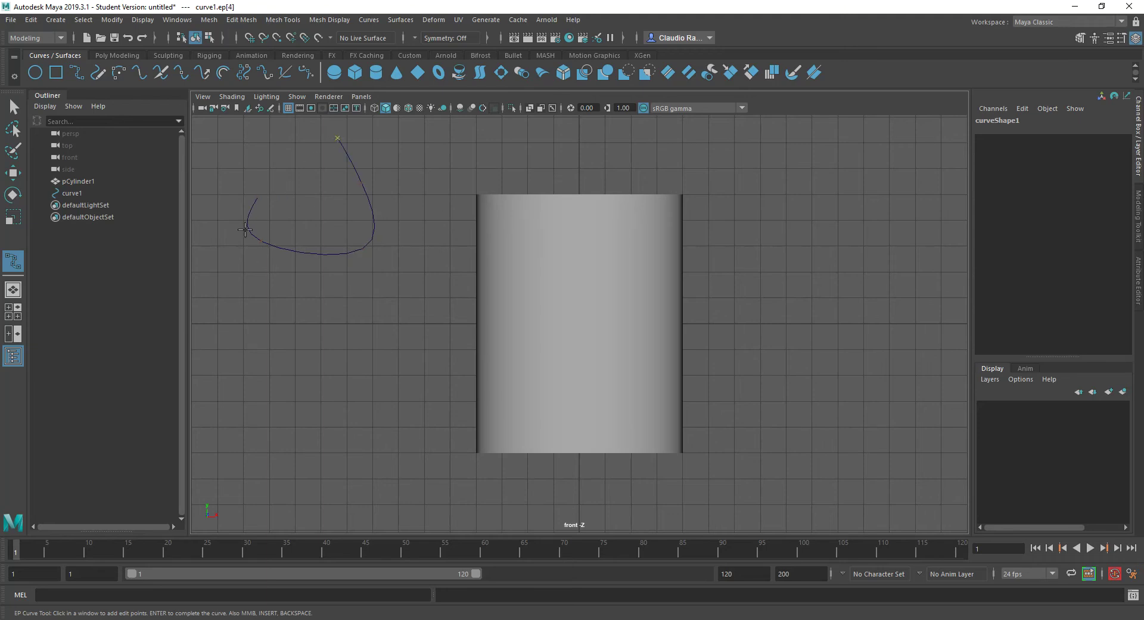
pyautogui.press('Return')
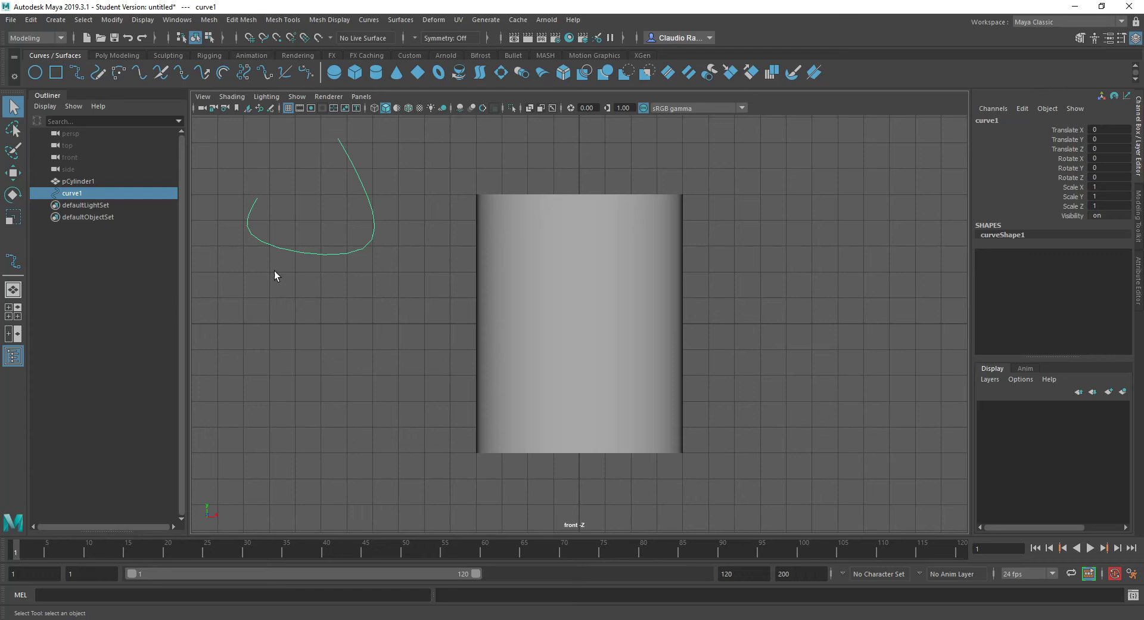
# - Activate the Move tool on the practice curve and centre its pivot
pyautogui.click(14, 174)
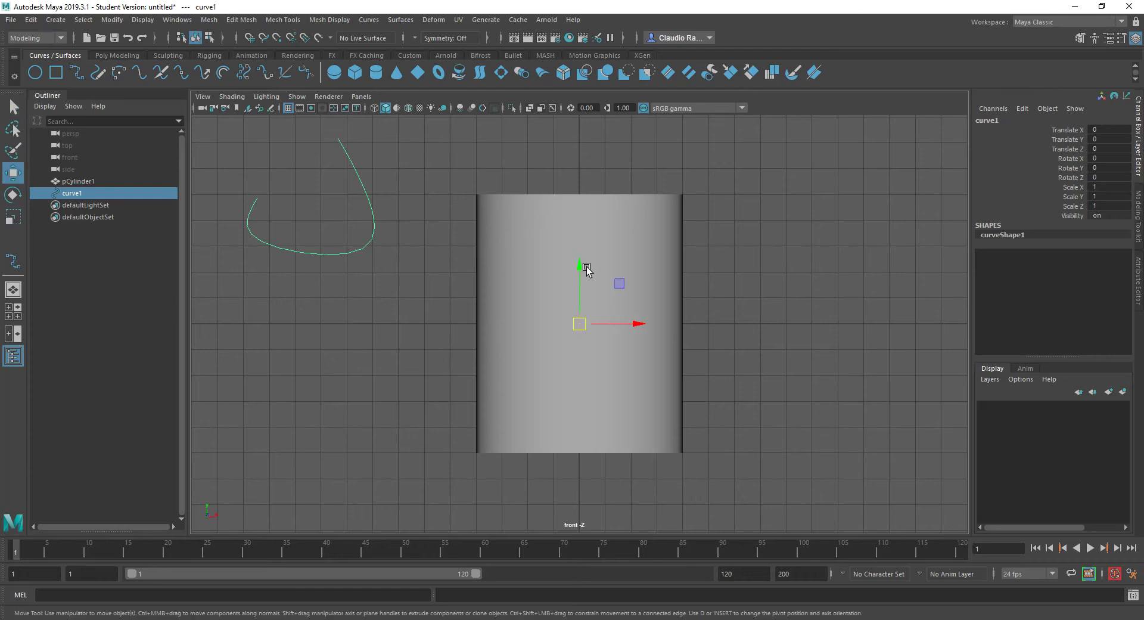
pyautogui.click(575, 322)
pyautogui.click(105, 20)
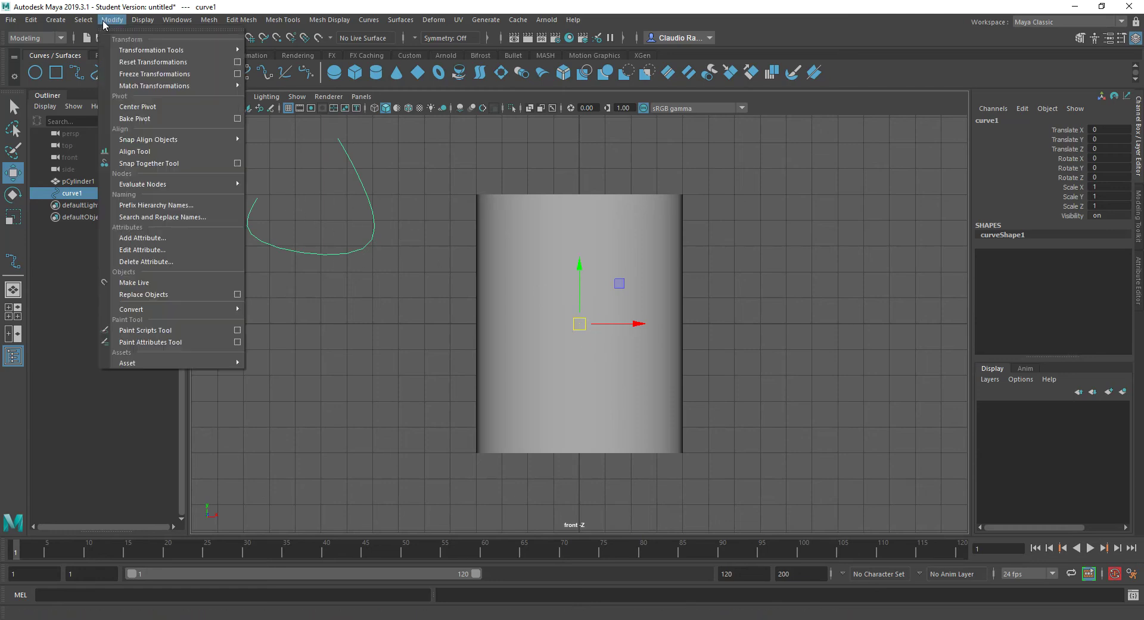
pyautogui.click(161, 106)
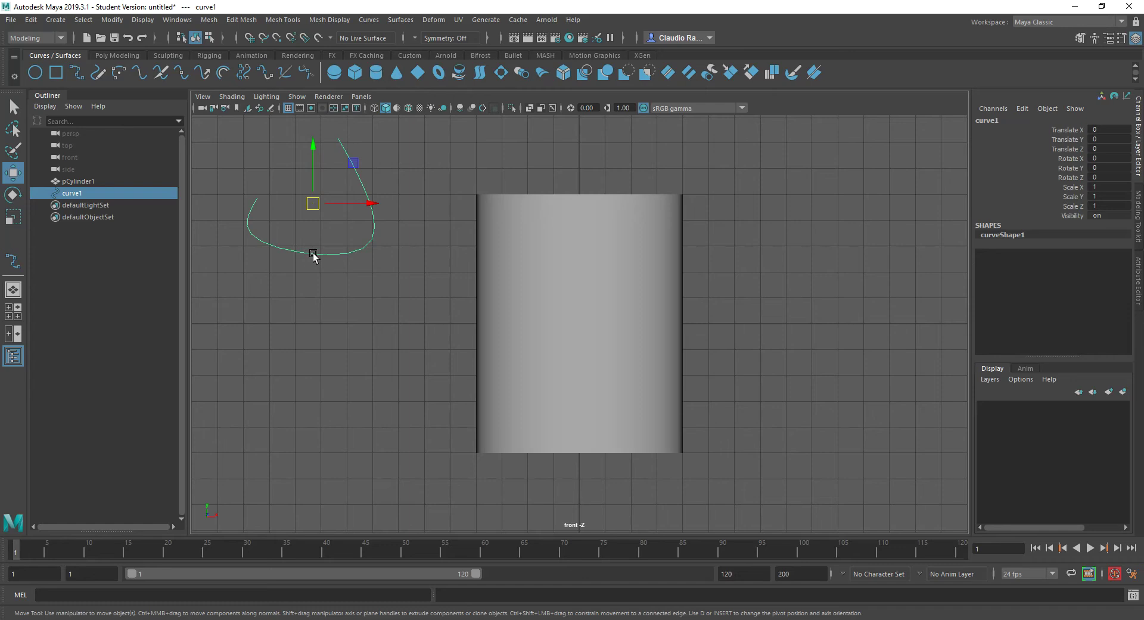
# - Show the practice curve's edit points and control vertices, return to object mode, and delete the curve
pyautogui.rightClick(314, 255)
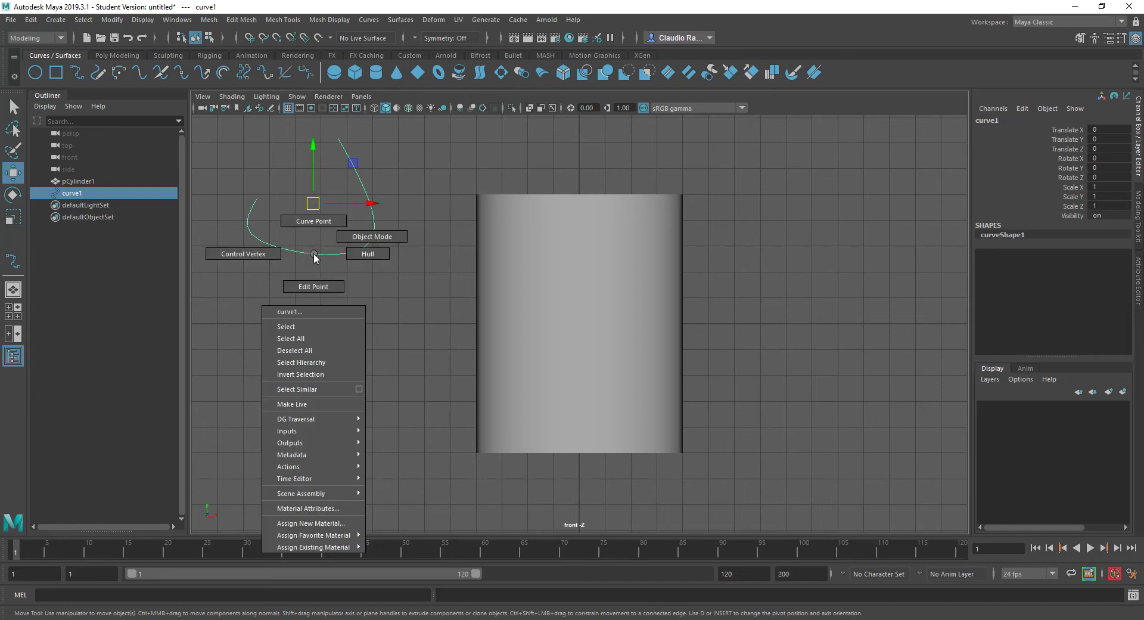
pyautogui.click(314, 287)
pyautogui.rightClick(320, 259)
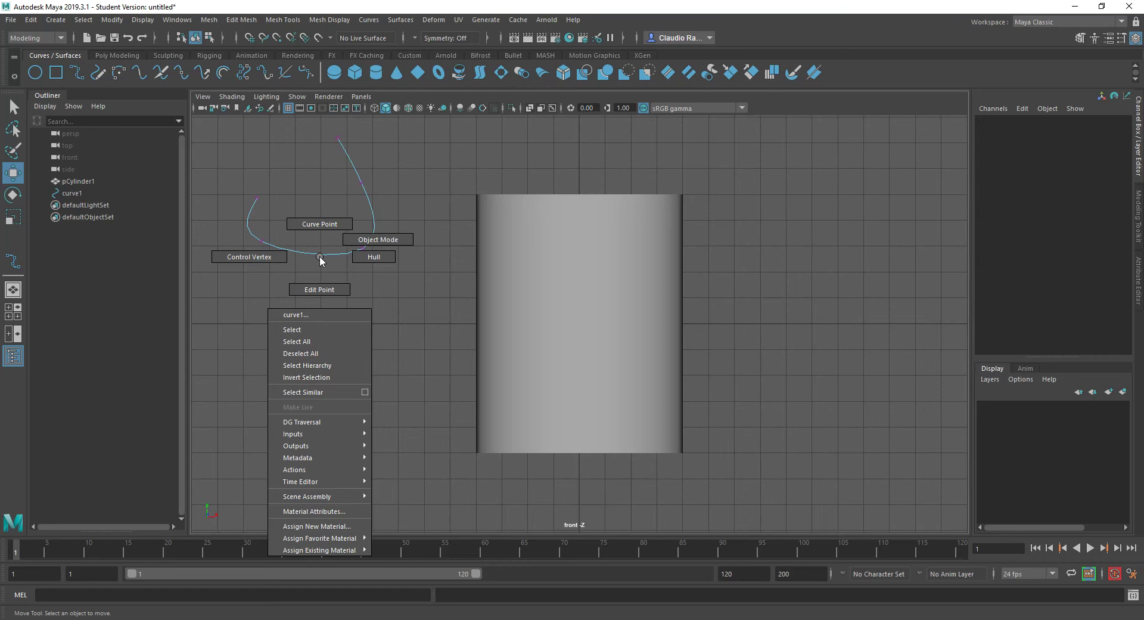
pyautogui.click(232, 256)
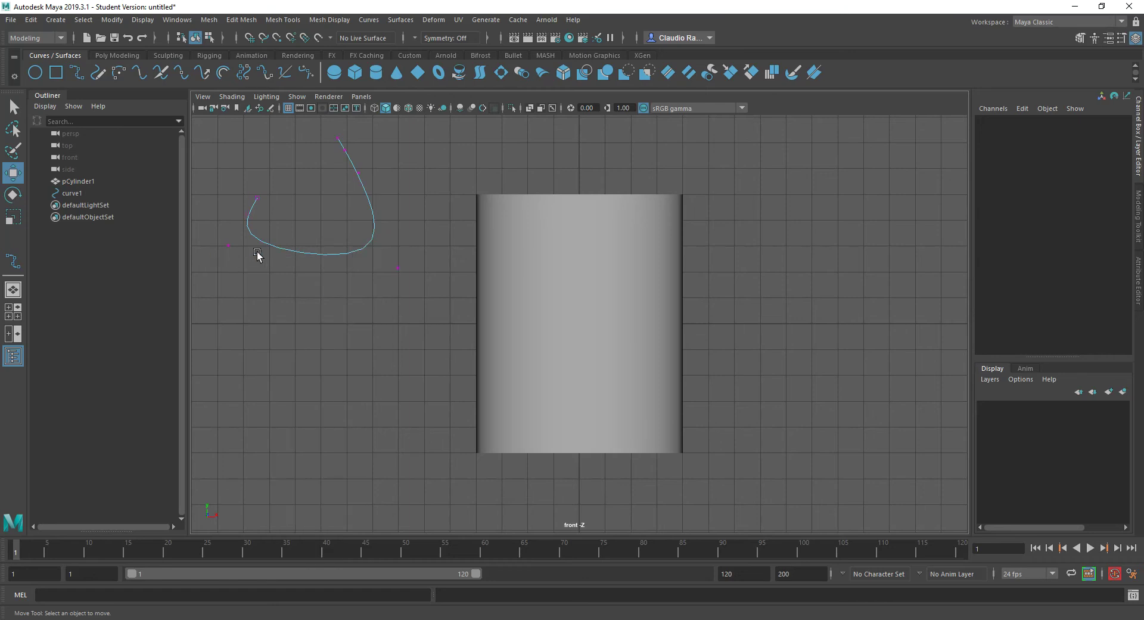
pyautogui.rightClick(307, 254)
pyautogui.click(353, 236)
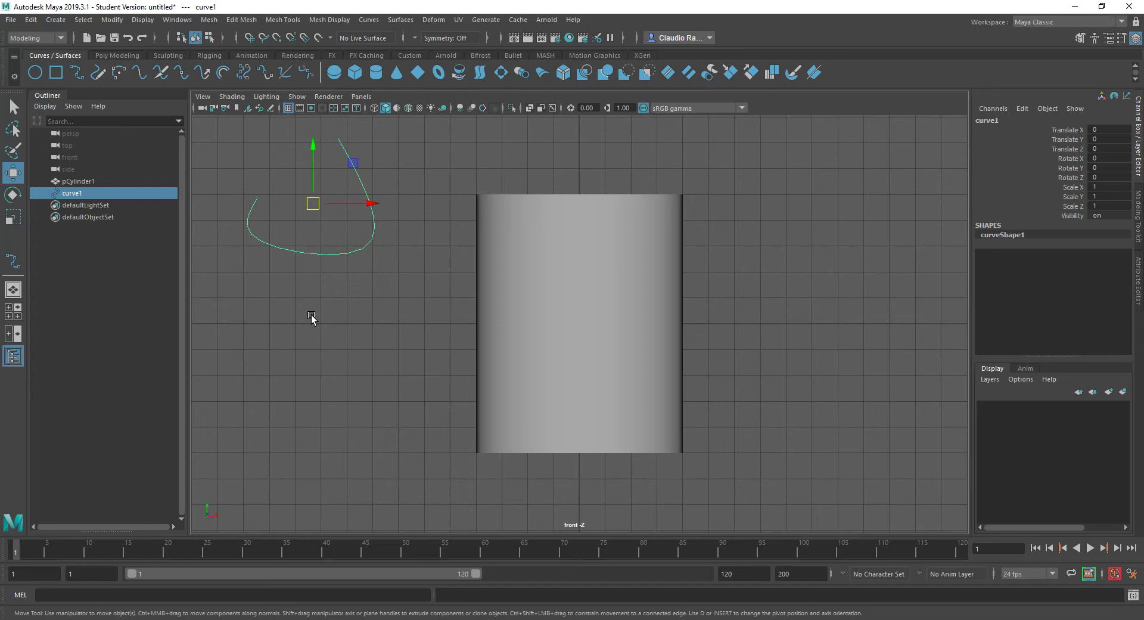
pyautogui.press('Delete')
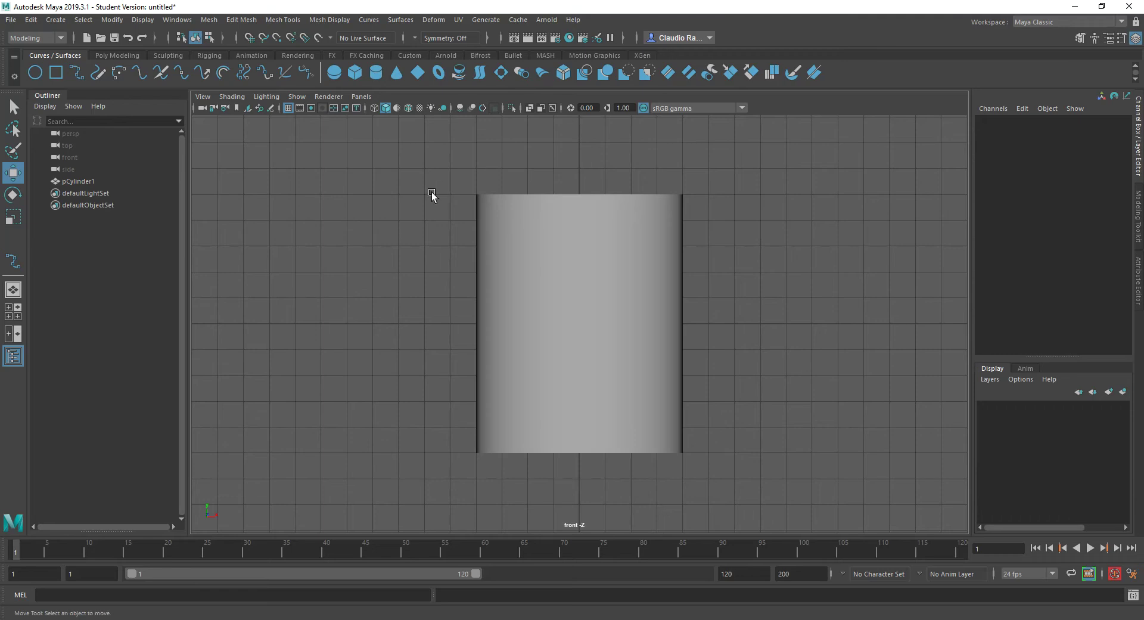
# - Enable grid snapping and draw a mug-handle-shaped EP curve that starts and ends on the cylinder's side wall
pyautogui.click(250, 38)
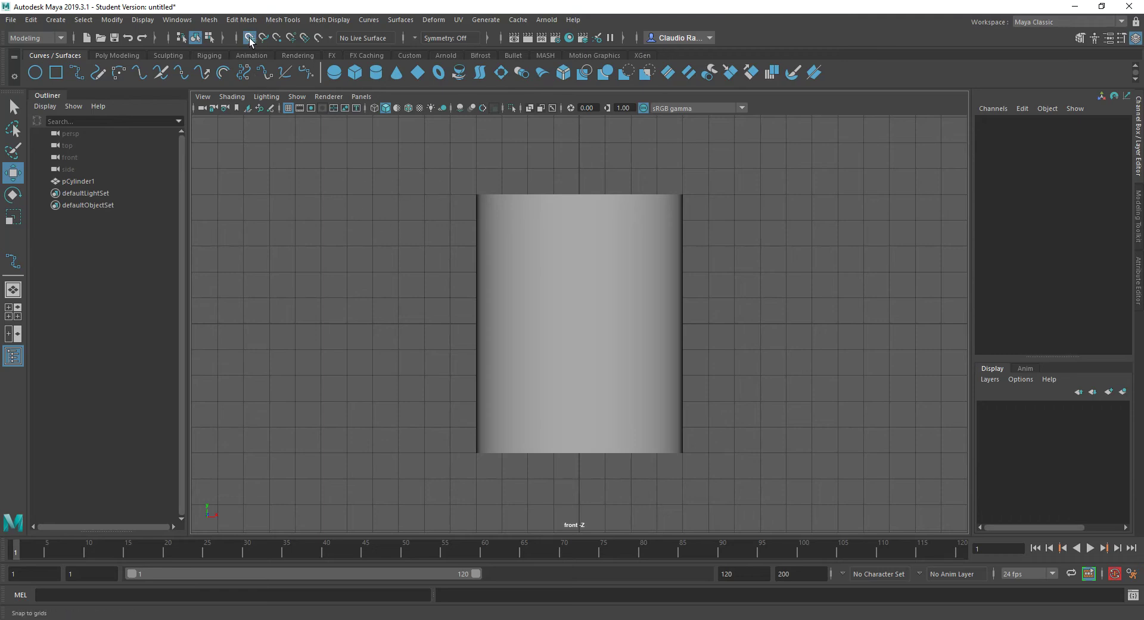
pyautogui.click(77, 71)
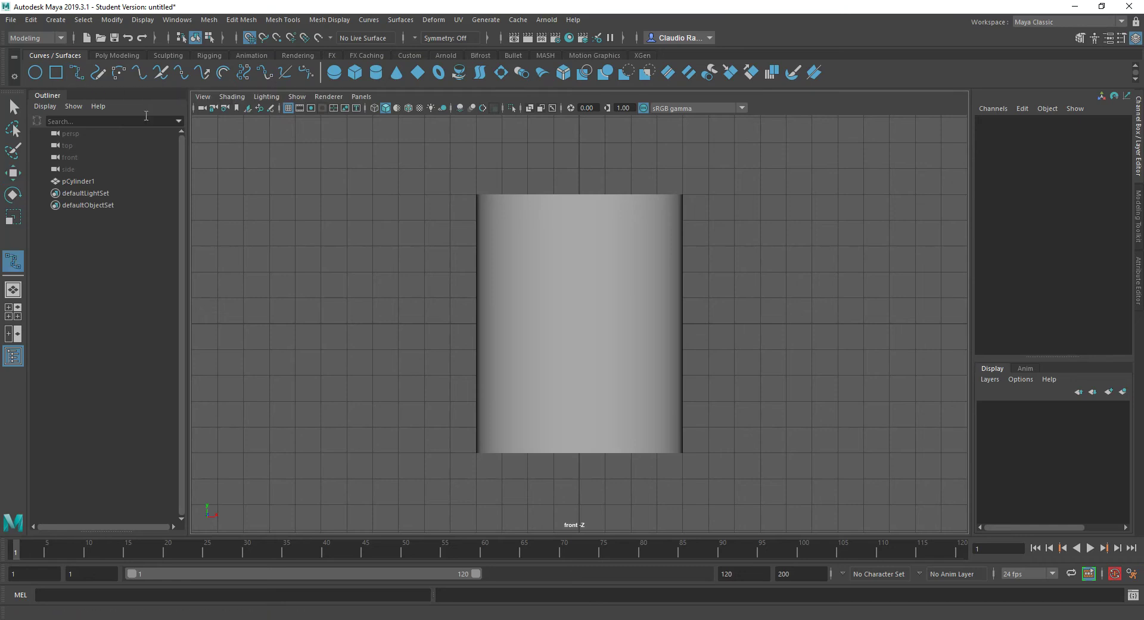
pyautogui.click(682, 246)
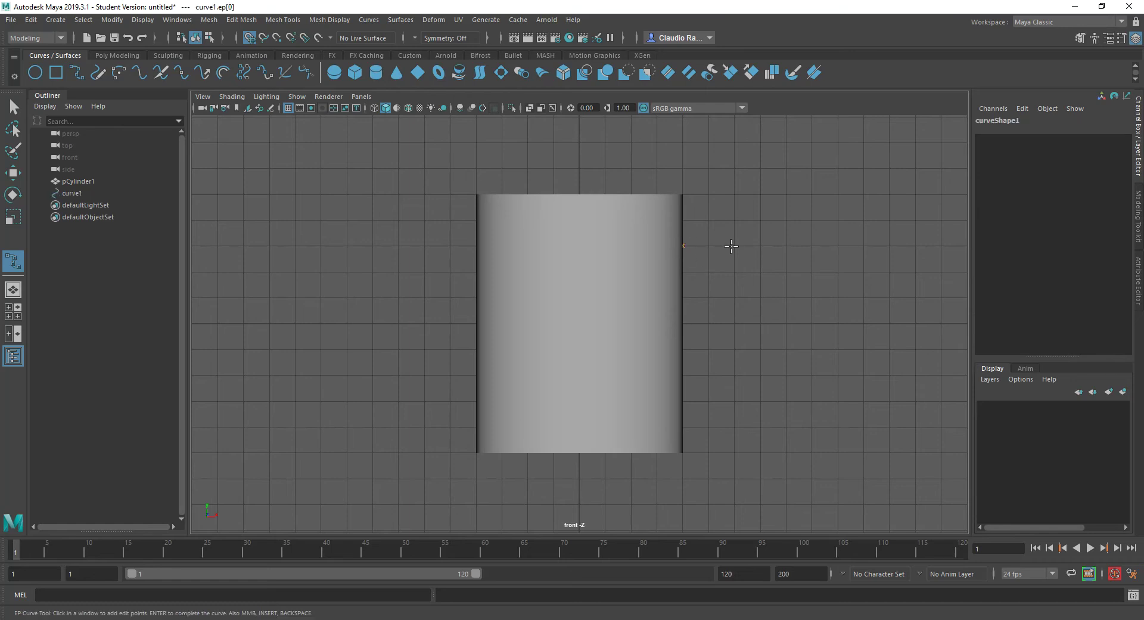
pyautogui.click(708, 246)
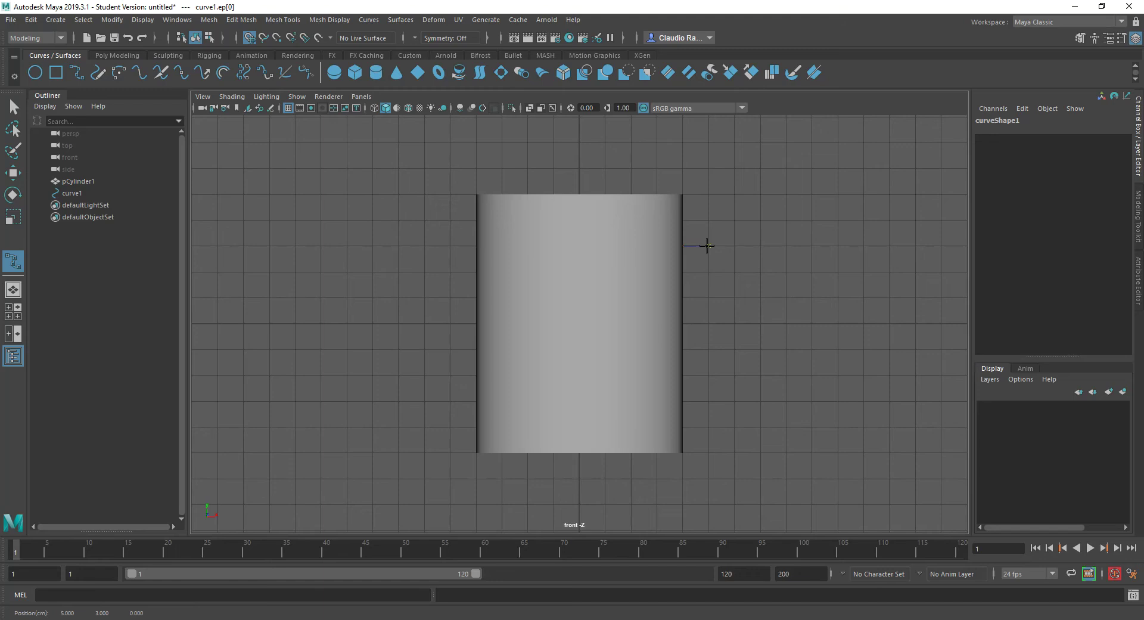
pyautogui.click(760, 222)
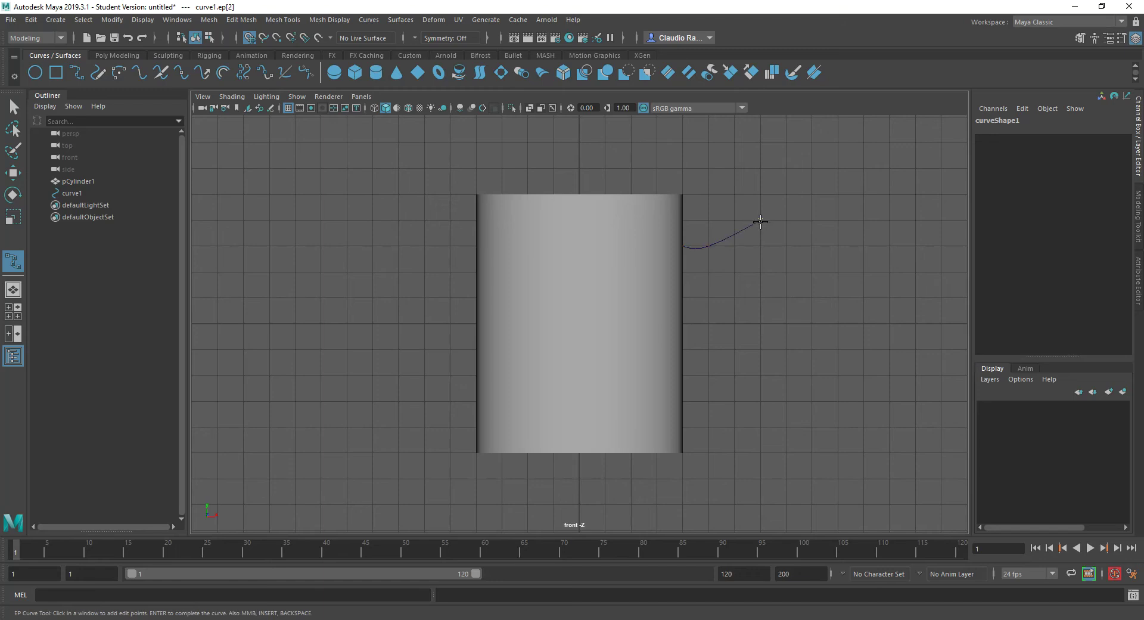
pyautogui.click(786, 324)
pyautogui.click(737, 377)
pyautogui.click(710, 403)
pyautogui.press('w')
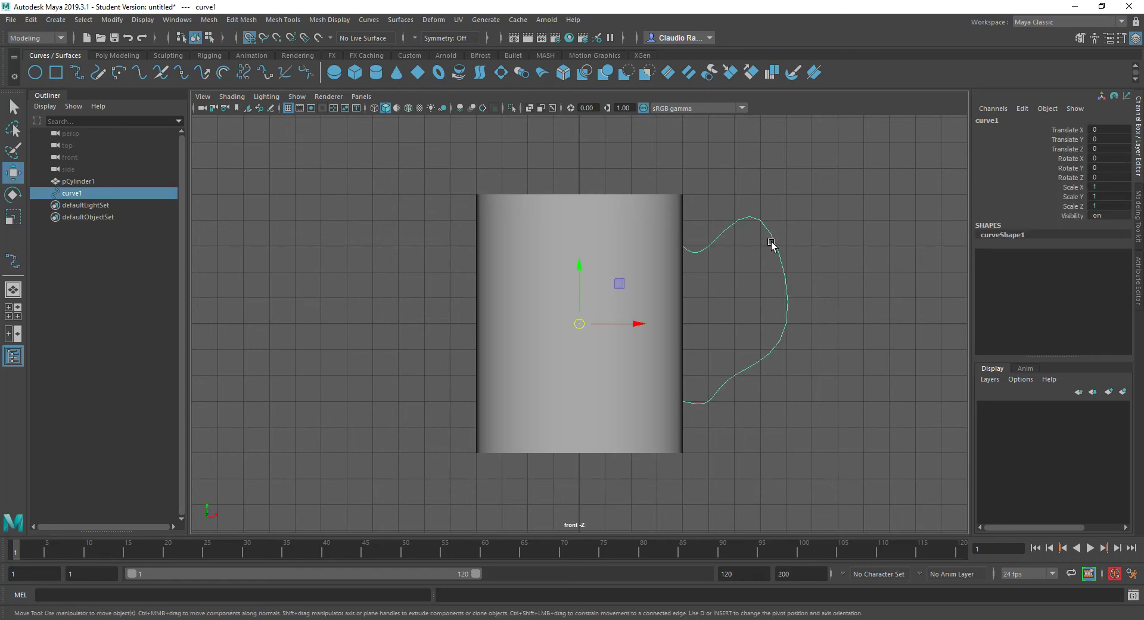
# - Reshape the handle curve by lowering its upper outer edit point one grid unit and nudging the outermost edit point with grid snapping off
pyautogui.moveTo(777, 242); pyautogui.dragTo(786, 274, button='right')
pyautogui.click(761, 222)
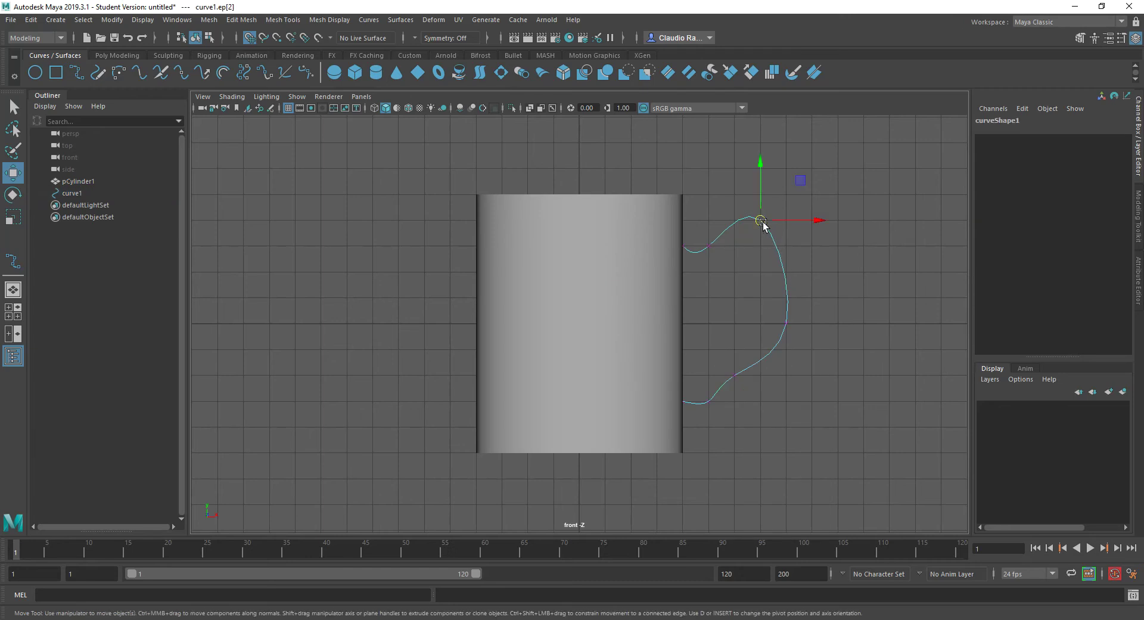
pyautogui.moveTo(769, 232)
pyautogui.mouseDown()
pyautogui.moveTo(773, 240)
pyautogui.moveTo(770, 216)
pyautogui.moveTo(819, 221)
pyautogui.moveTo(762, 245)
pyautogui.mouseUp()
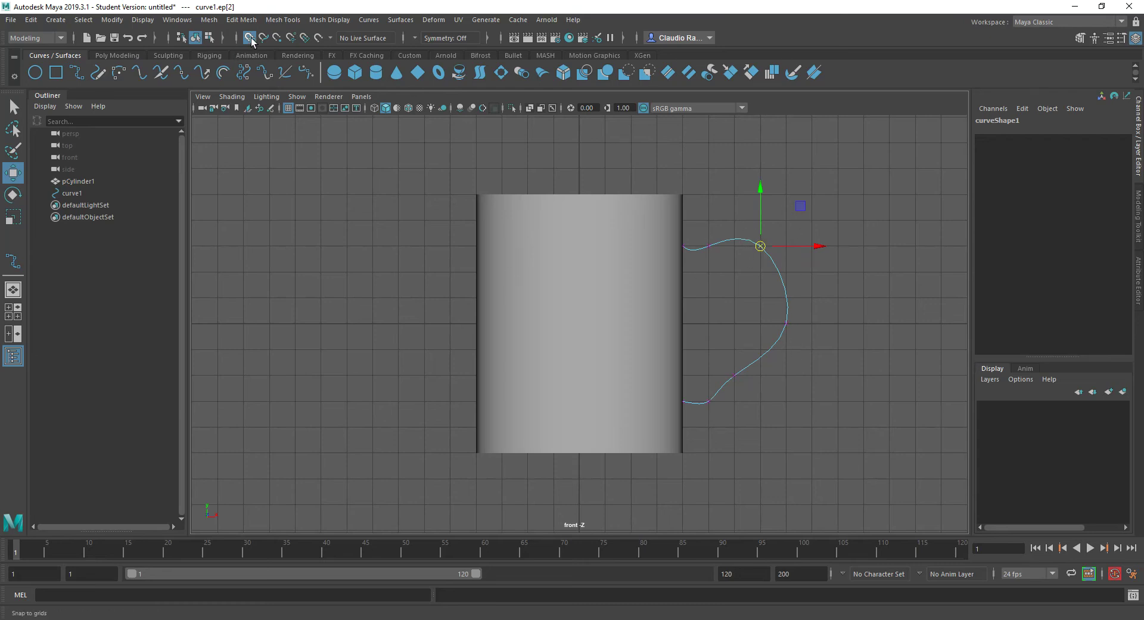
pyautogui.moveTo(761, 246)
pyautogui.mouseDown()
pyautogui.moveTo(769, 231)
pyautogui.moveTo(759, 246)
pyautogui.mouseUp()
pyautogui.click(788, 327)
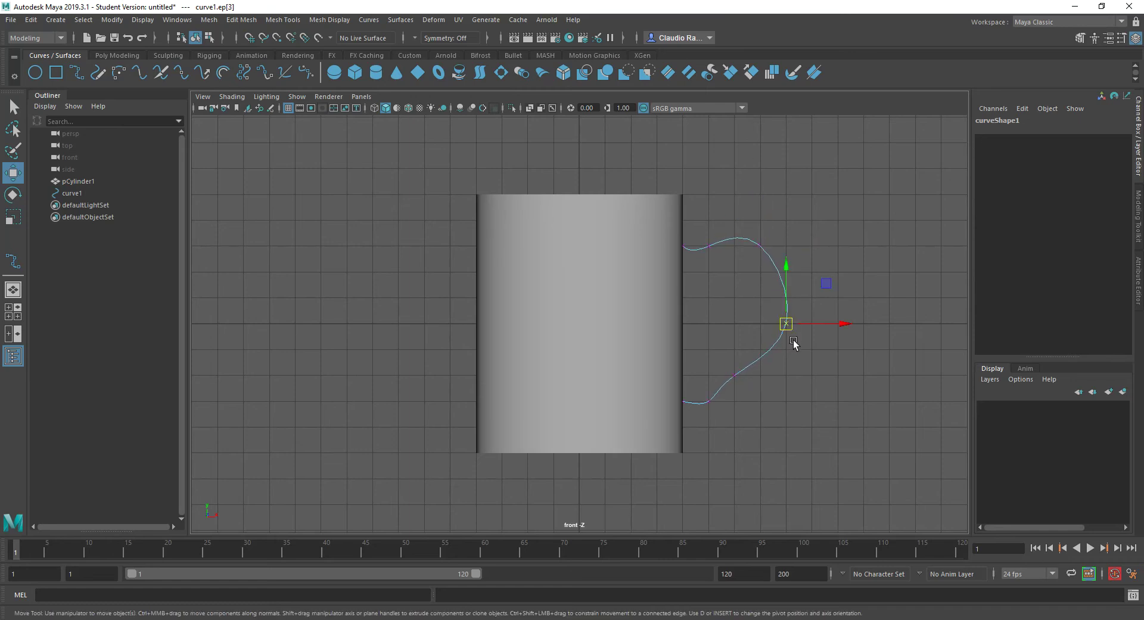
pyautogui.moveTo(788, 327); pyautogui.dragTo(788, 326)
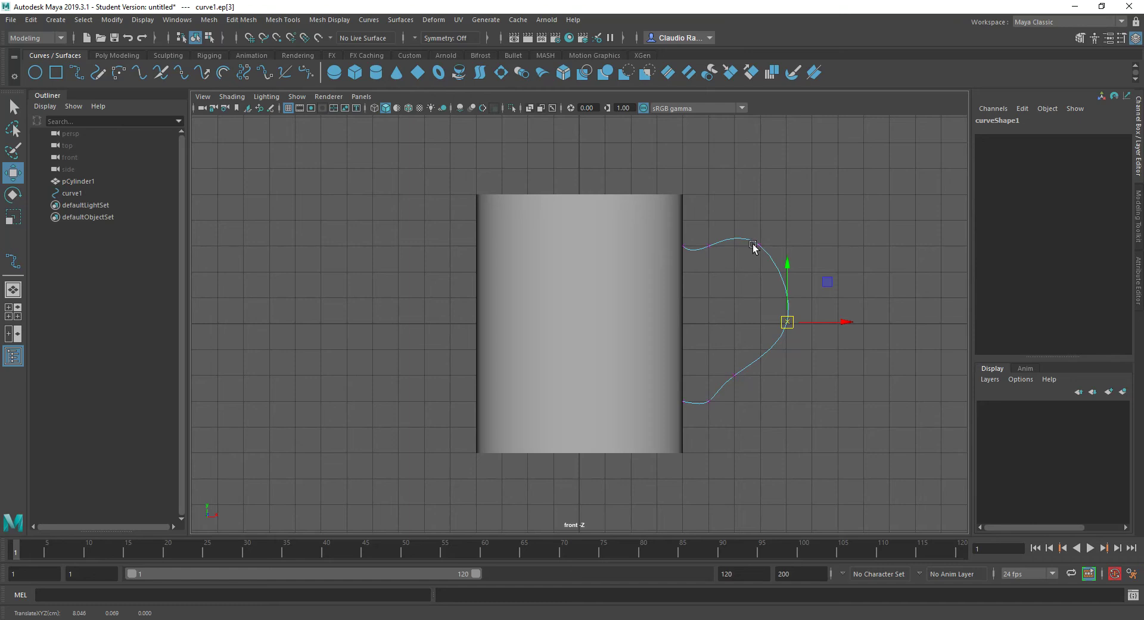
pyautogui.moveTo(759, 247); pyautogui.dragTo(786, 229, button='right')
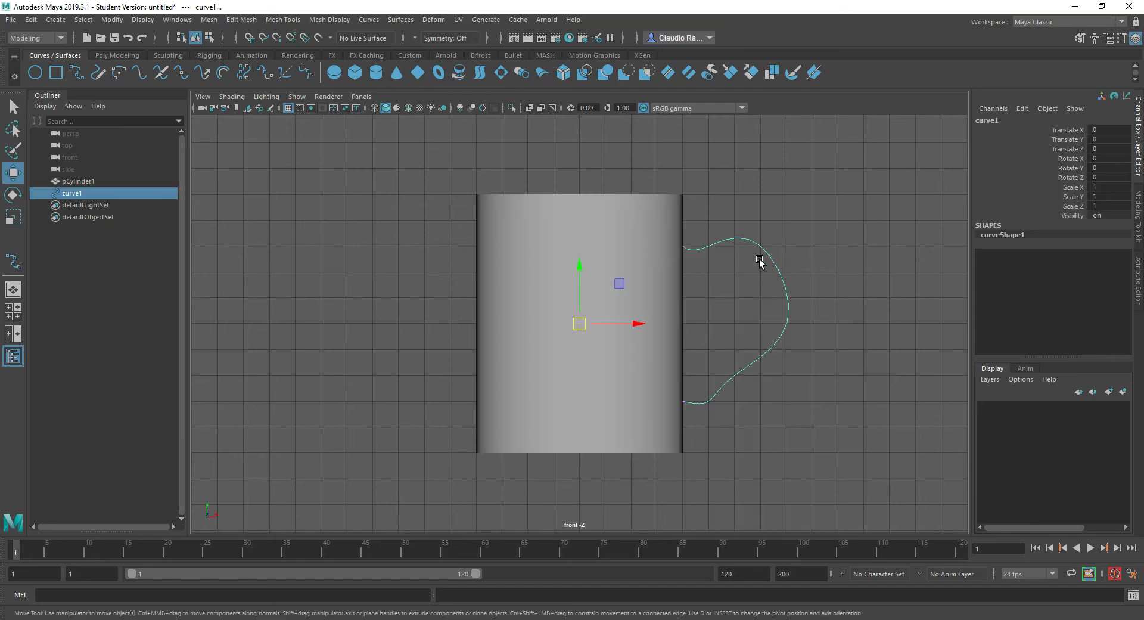
# - Return to the perspective view and examine where the handle curve meets the cylinder
pyautogui.press('space')
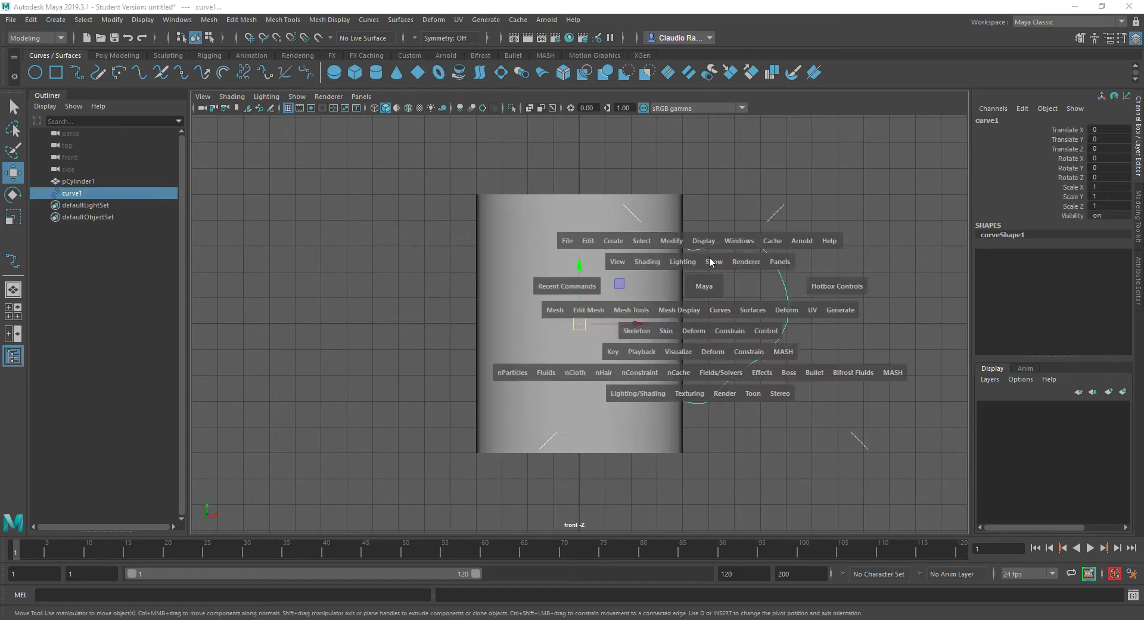
pyautogui.press('space')
pyautogui.scroll(3, 623, 377)
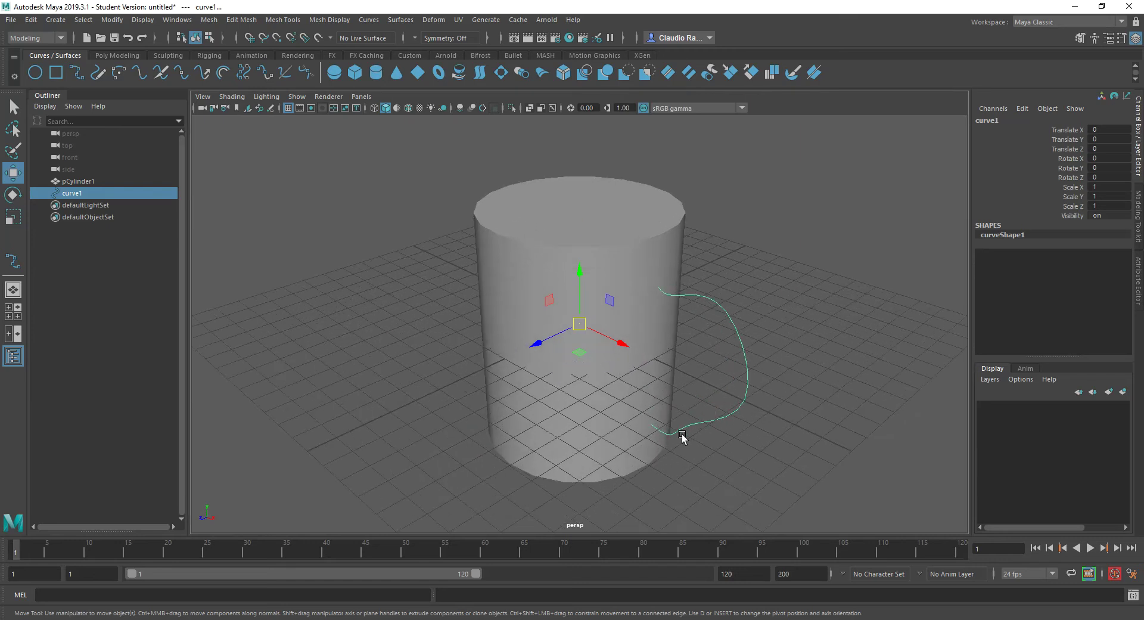
pyautogui.moveTo(638, 417)
pyautogui.keyDown('alt'); pyautogui.mouseDown()
pyautogui.moveTo(579, 401)
pyautogui.moveTo(661, 417)
pyautogui.moveTo(628, 398)
pyautogui.mouseUp(); pyautogui.keyUp('alt')
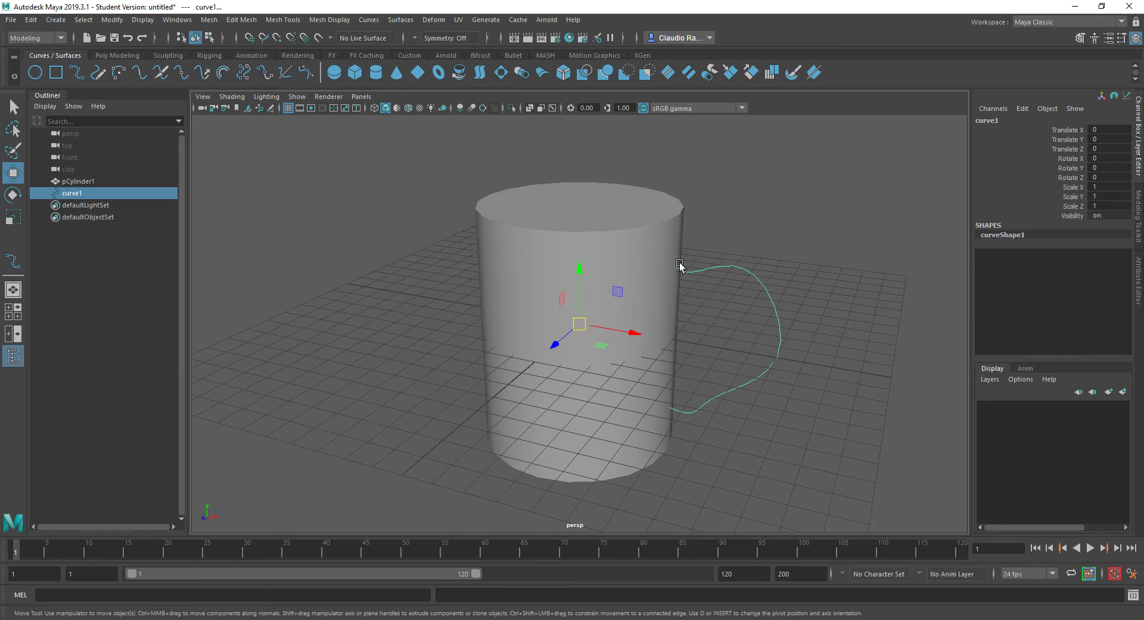
# - Turn on wireframe display over the shaded cylinder and clear the selection
pyautogui.click(630, 253)
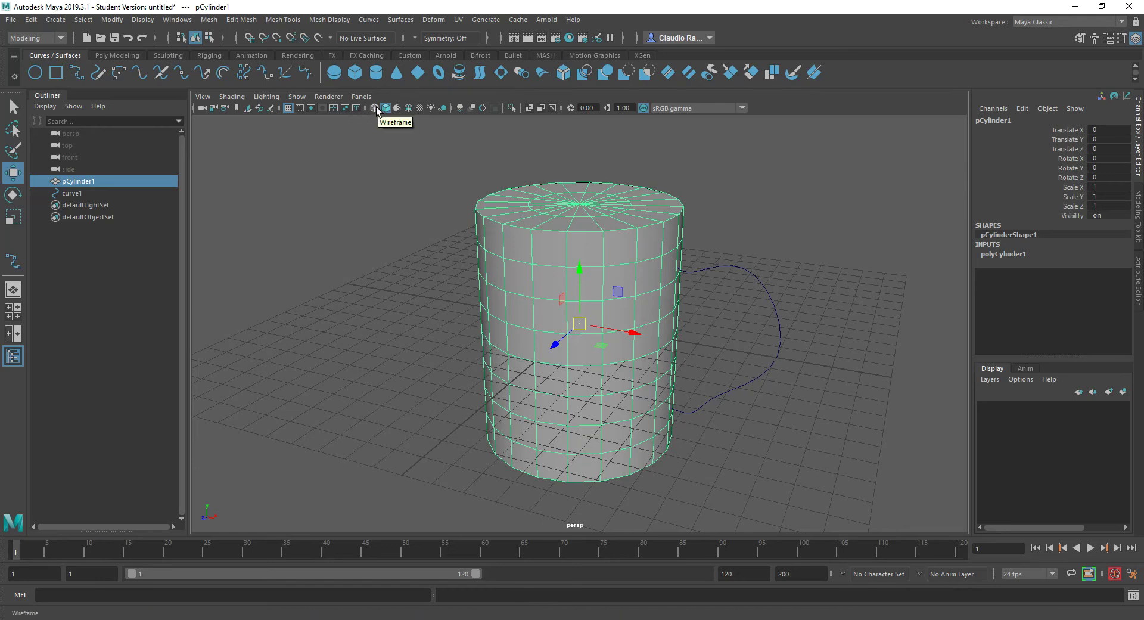
pyautogui.click(408, 108)
pyautogui.click(429, 209)
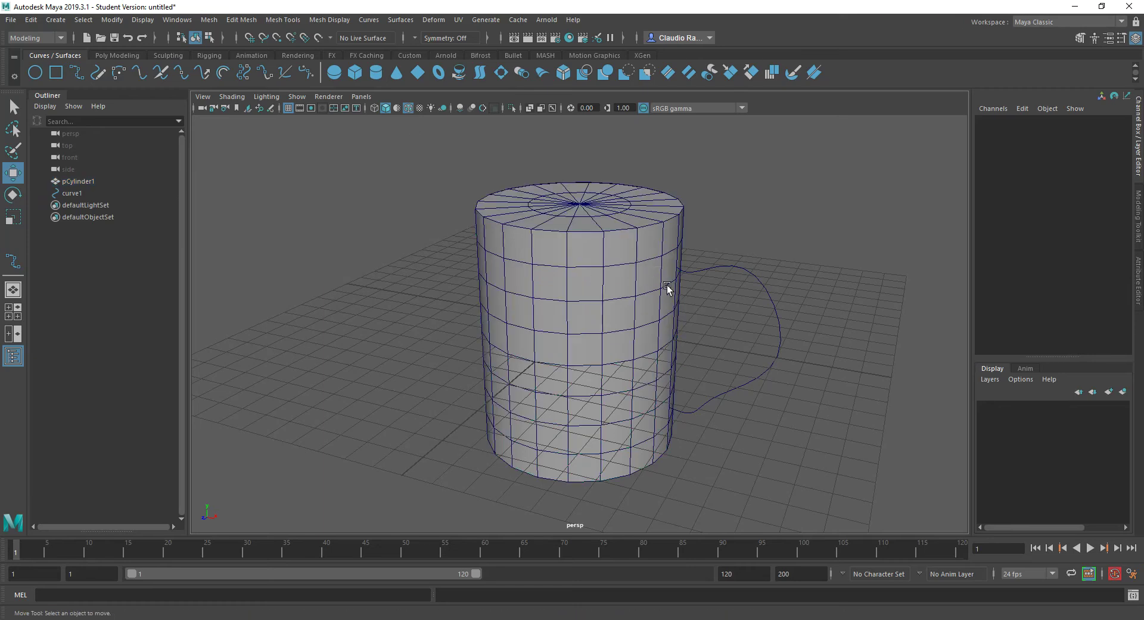
# - Examine from several angles how both ends of the handle curve line up with the cylinder's faces and edges
pyautogui.keyDown('alt'); pyautogui.moveTo(672, 311); pyautogui.dragTo(605, 308); pyautogui.keyUp('alt')
pyautogui.scroll(2, 616, 316)
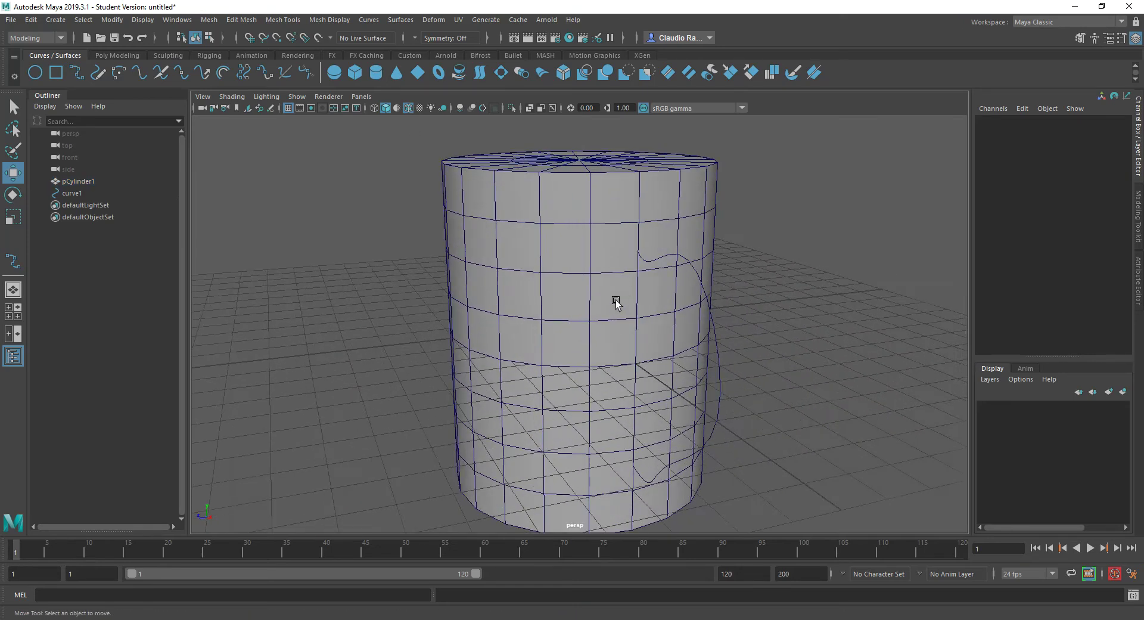
pyautogui.moveTo(638, 243)
pyautogui.keyDown('alt'); pyautogui.mouseDown()
pyautogui.moveTo(589, 266)
pyautogui.moveTo(606, 270)
pyautogui.moveTo(655, 239)
pyautogui.mouseUp(); pyautogui.keyUp('alt')
pyautogui.keyDown('alt'); pyautogui.moveTo(620, 455); pyautogui.dragTo(679, 266); pyautogui.keyUp('alt')
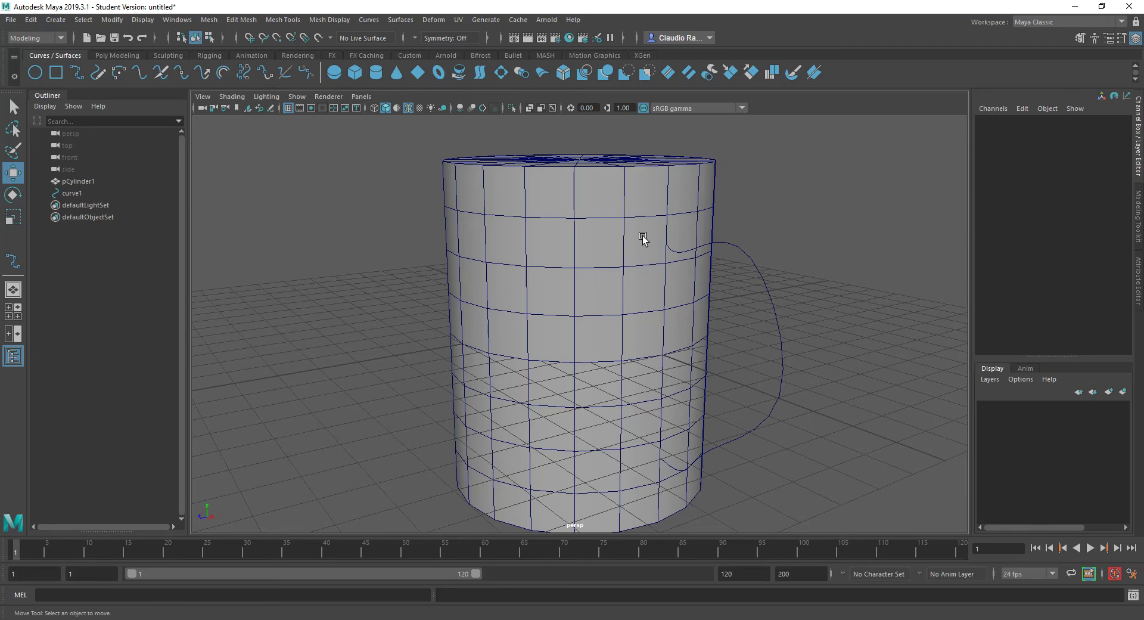
pyautogui.keyDown('alt'); pyautogui.moveTo(644, 240); pyautogui.dragTo(674, 270); pyautogui.keyUp('alt')
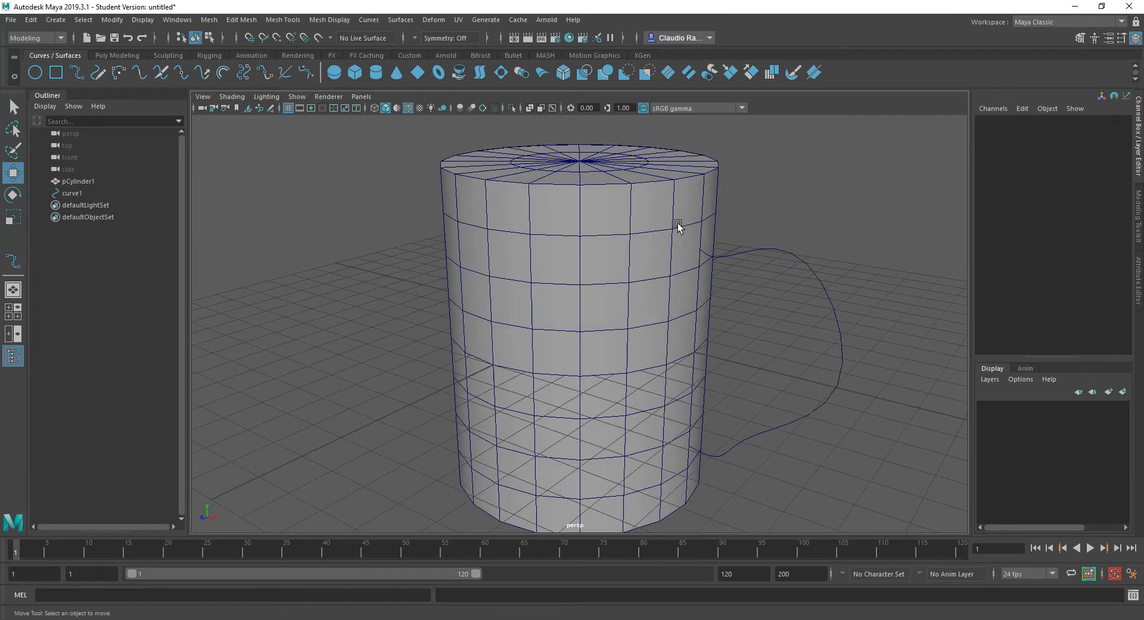
pyautogui.keyDown('alt'); pyautogui.moveTo(685, 428); pyautogui.dragTo(719, 428); pyautogui.keyUp('alt')
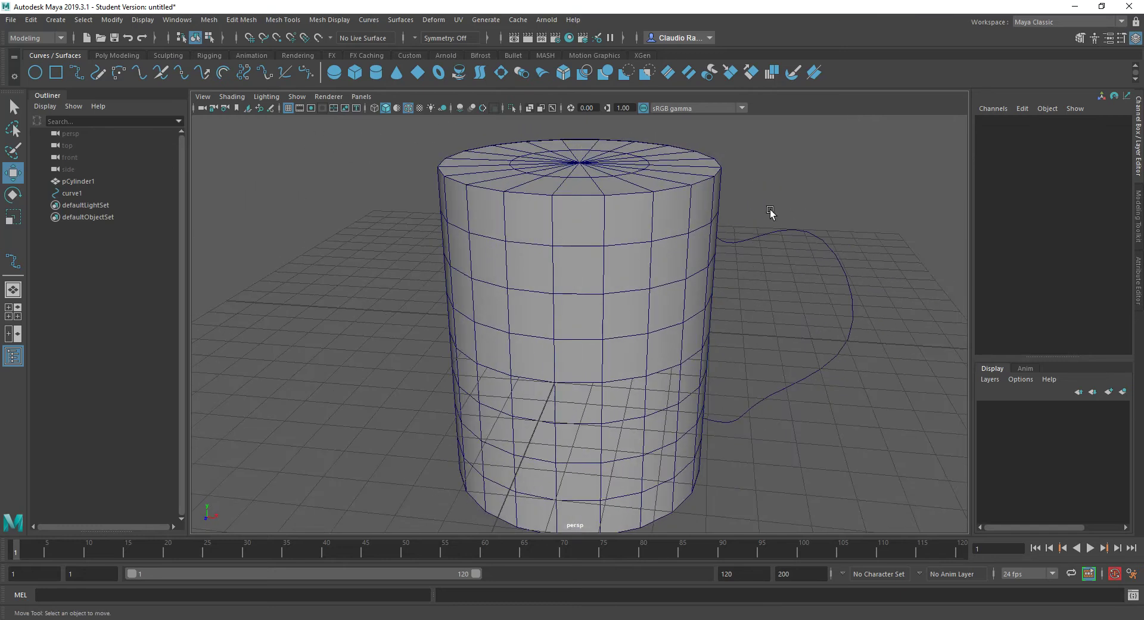
pyautogui.keyDown('alt'); pyautogui.moveTo(809, 273); pyautogui.dragTo(673, 252); pyautogui.keyUp('alt')
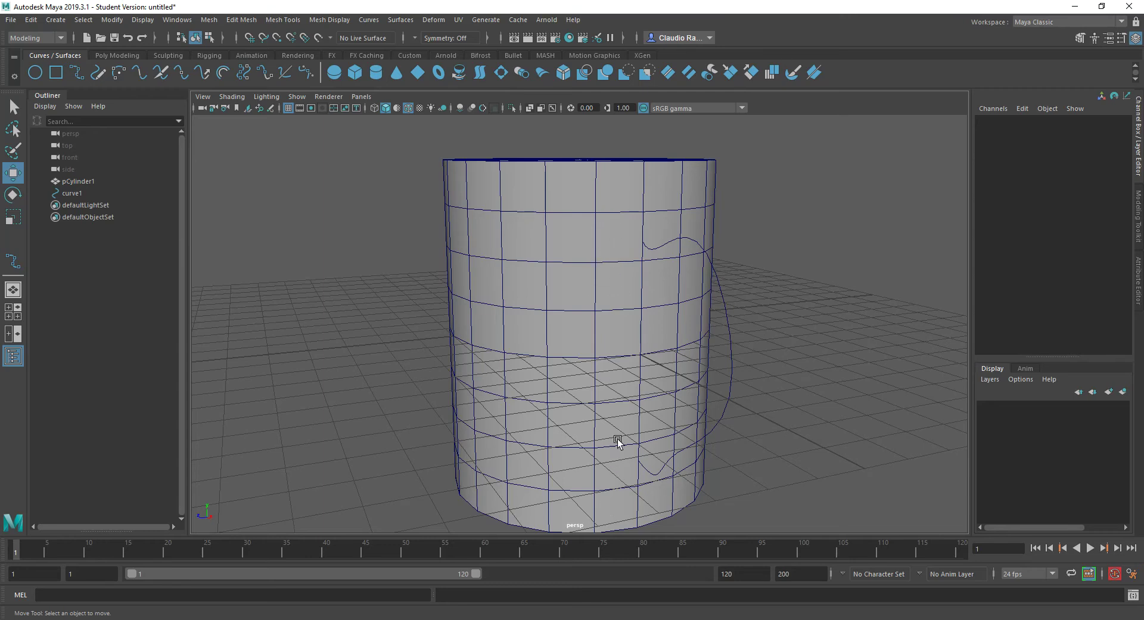
pyautogui.keyDown('alt'); pyautogui.moveTo(613, 317); pyautogui.dragTo(669, 316); pyautogui.keyUp('alt')
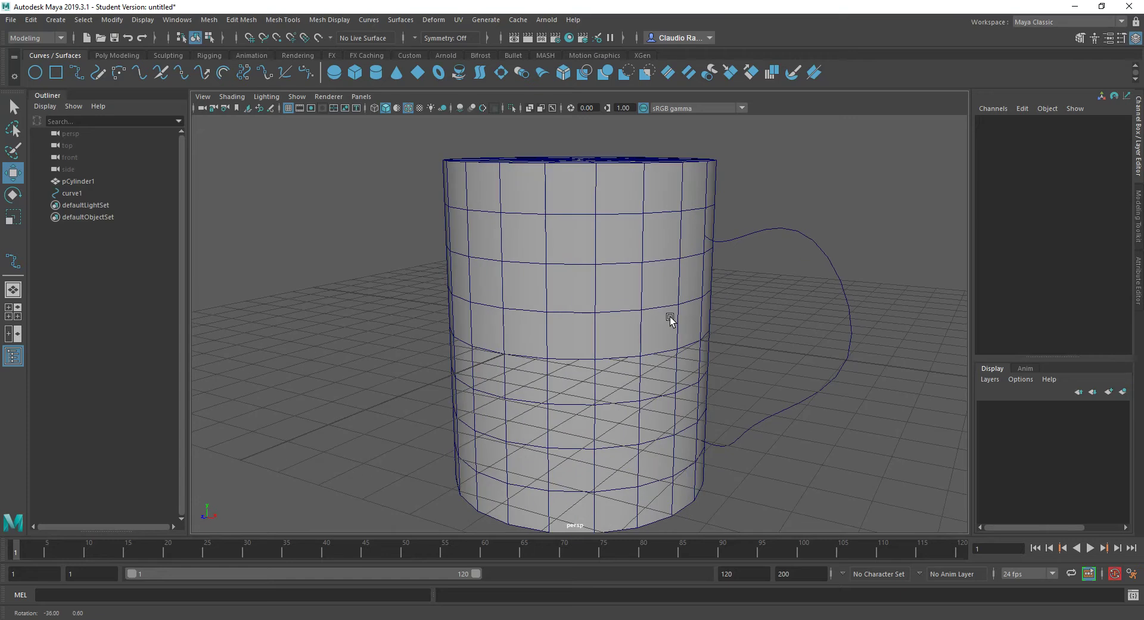
pyautogui.keyDown('alt'); pyautogui.moveTo(630, 276); pyautogui.dragTo(560, 276); pyautogui.keyUp('alt')
# - Set the cylinder's Rotate Y to 9 so that a column of faces lines up with the handle curve
pyautogui.click(636, 276)
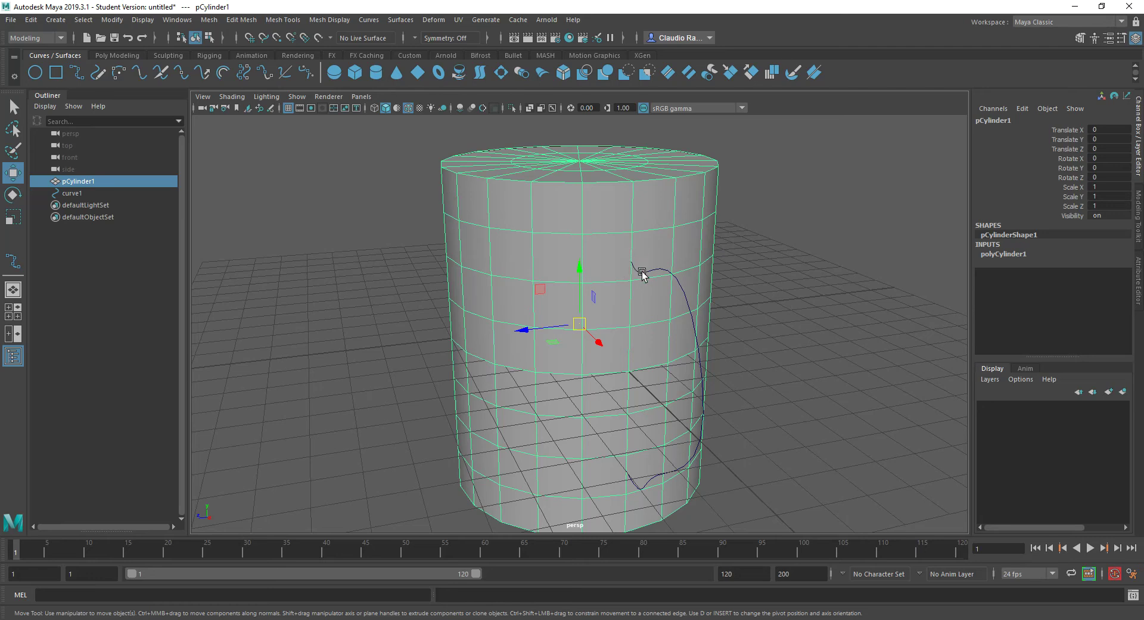
pyautogui.keyDown('alt'); pyautogui.moveTo(631, 277); pyautogui.dragTo(638, 275); pyautogui.keyUp('alt')
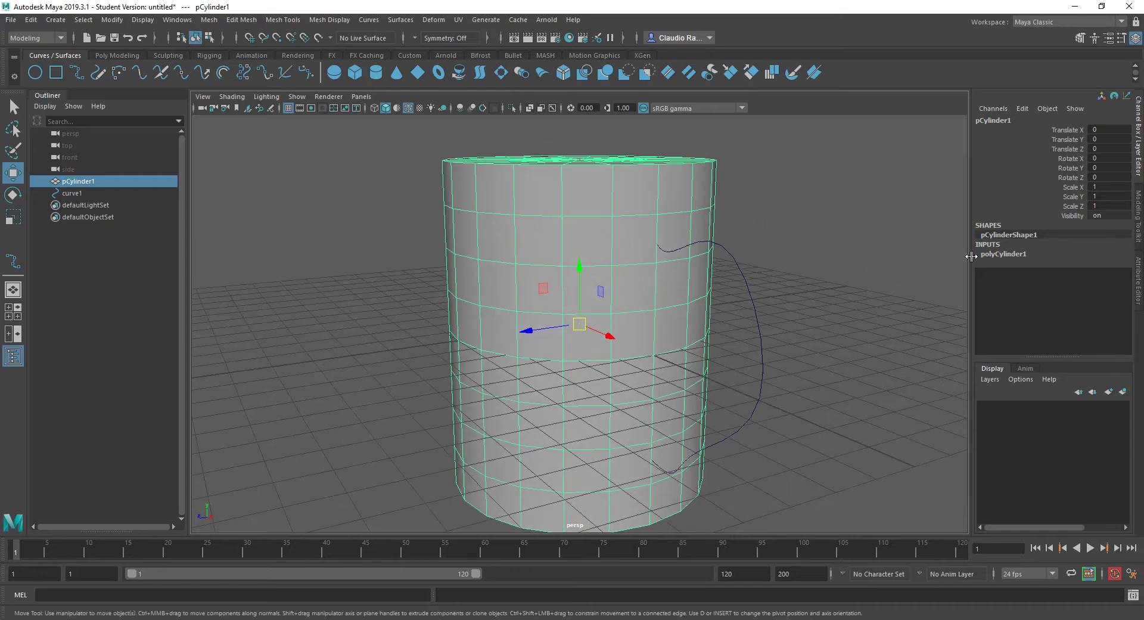
pyautogui.click(1006, 254)
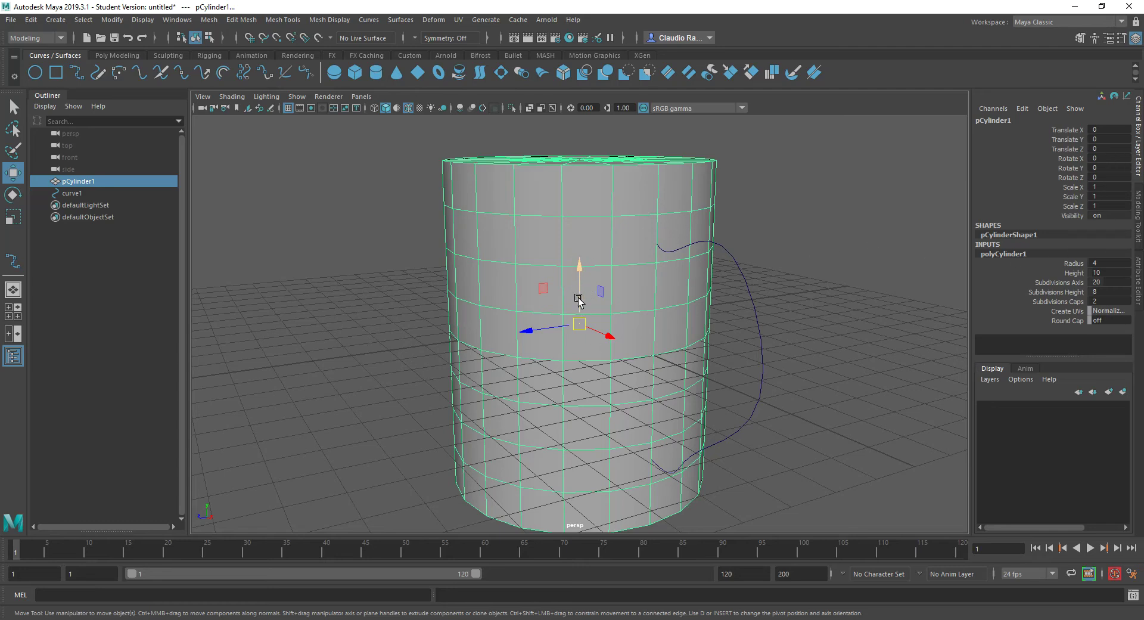
pyautogui.doubleClick(1097, 168)
pyautogui.press('Return')
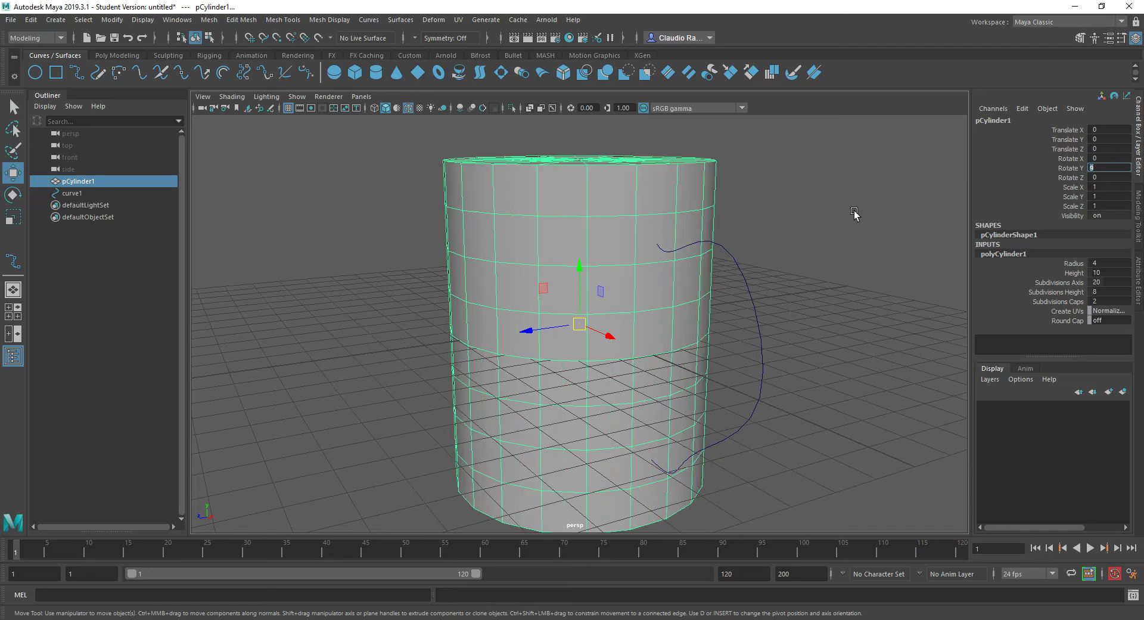
# - In face mode, delete the cylinder's side face where the lower end of the handle curve meets the wall
pyautogui.keyDown('alt'); pyautogui.moveTo(644, 266); pyautogui.dragTo(608, 261); pyautogui.keyUp('alt')
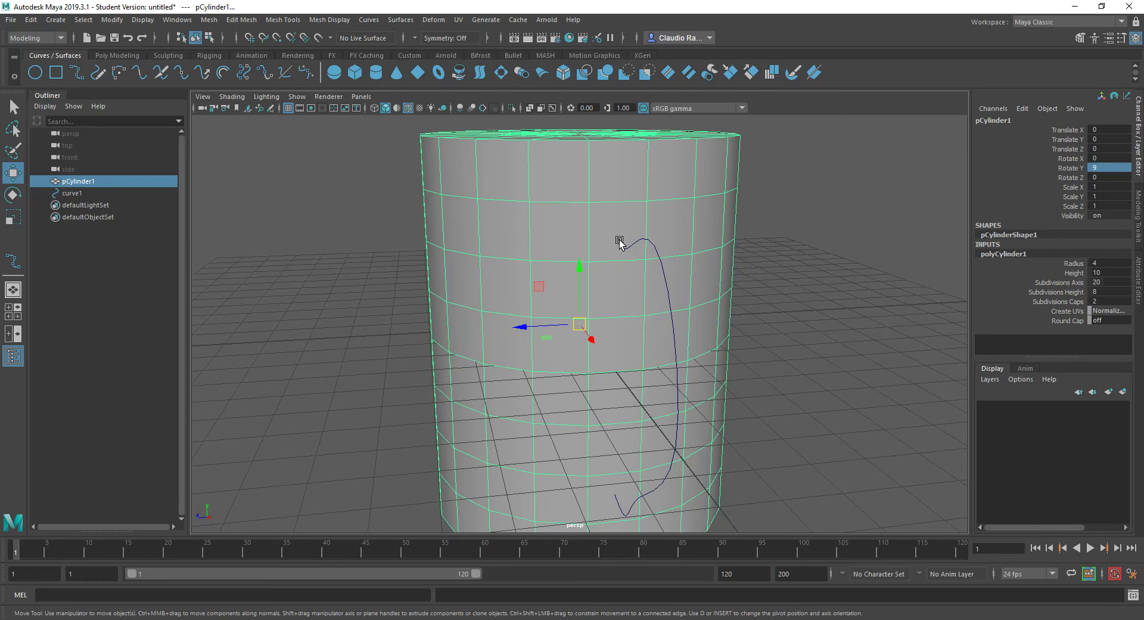
pyautogui.keyDown('alt'); pyautogui.moveTo(605, 219); pyautogui.dragTo(636, 243); pyautogui.keyUp('alt')
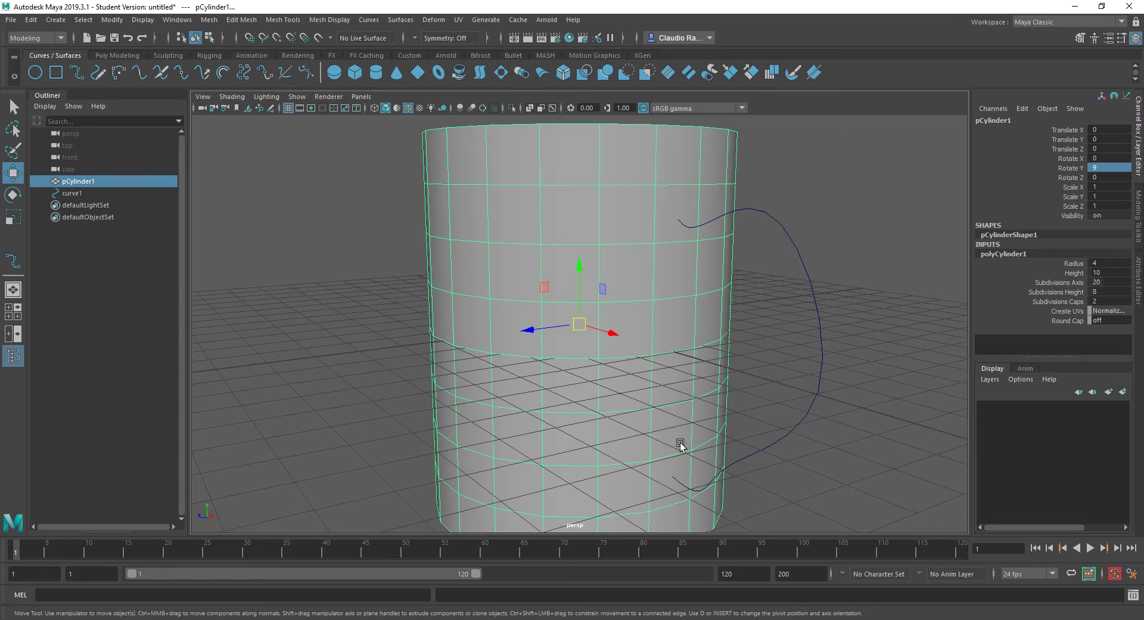
pyautogui.rightClick(642, 226)
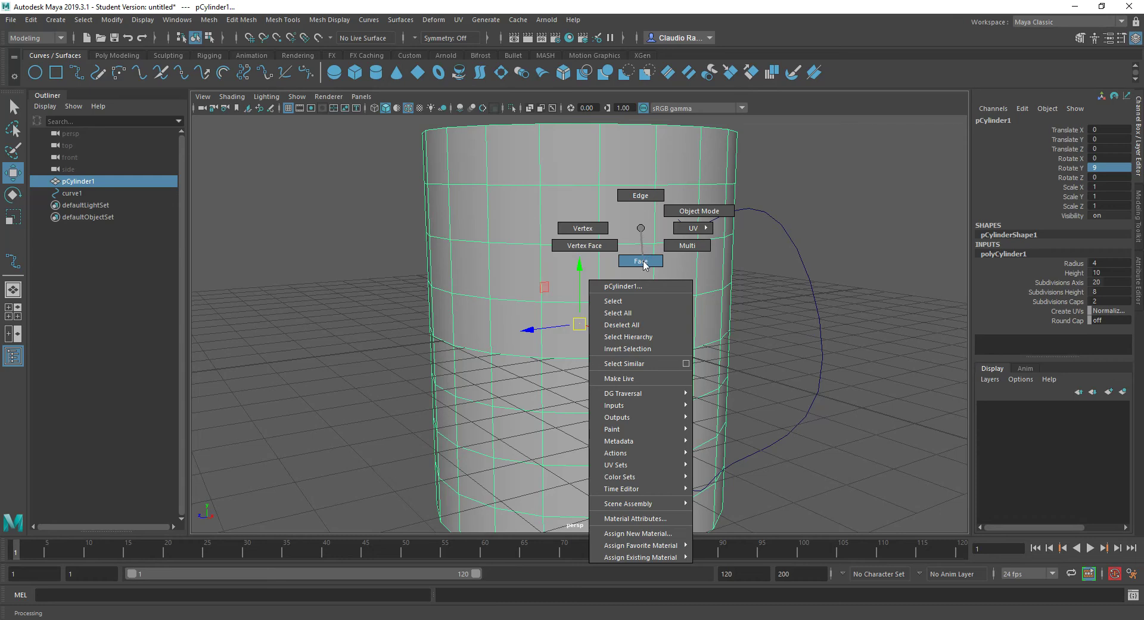
pyautogui.moveTo(643, 262); pyautogui.dragTo(642, 261, button='right')
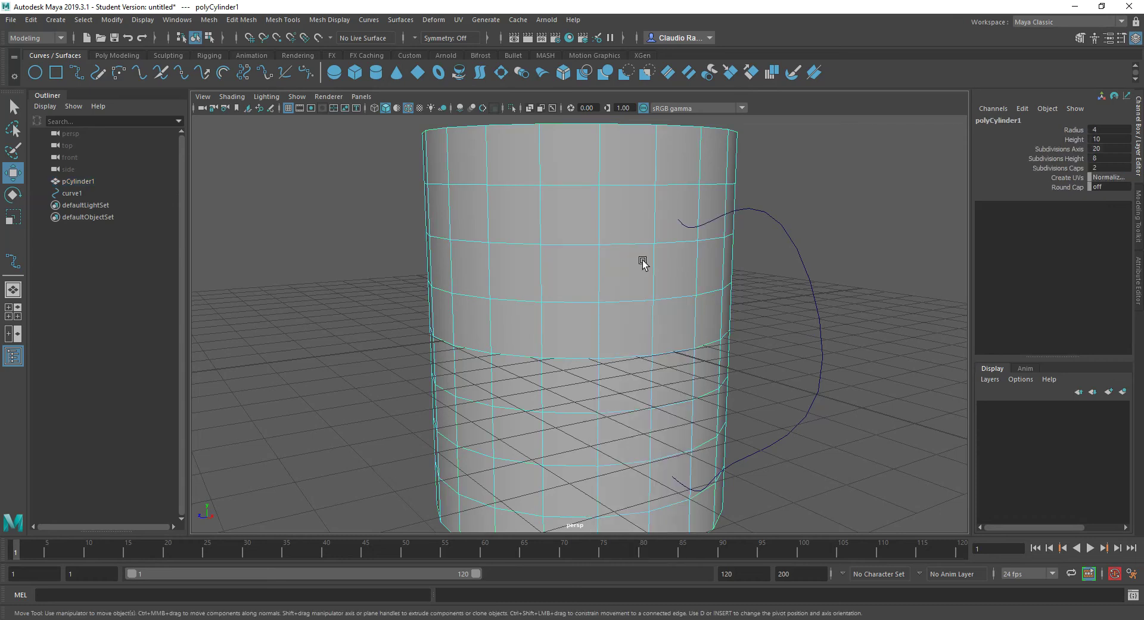
pyautogui.click(660, 481)
pyautogui.keyDown('alt'); pyautogui.moveTo(728, 476); pyautogui.dragTo(721, 441); pyautogui.keyUp('alt')
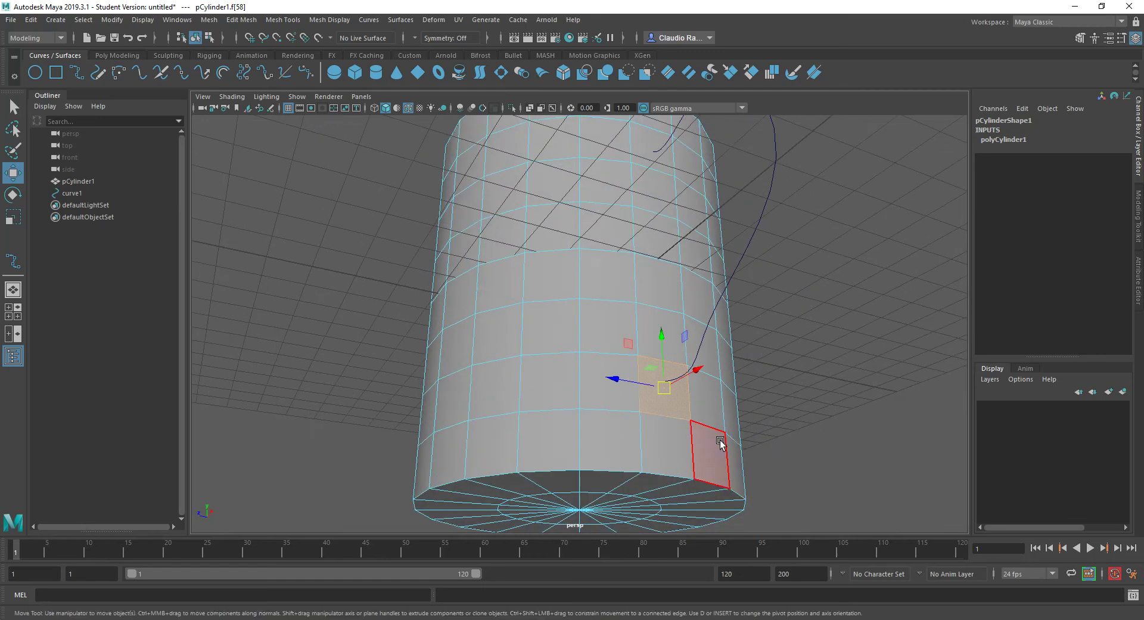
pyautogui.press('Delete')
pyautogui.keyDown('alt'); pyautogui.moveTo(638, 429); pyautogui.dragTo(671, 468); pyautogui.keyUp('alt')
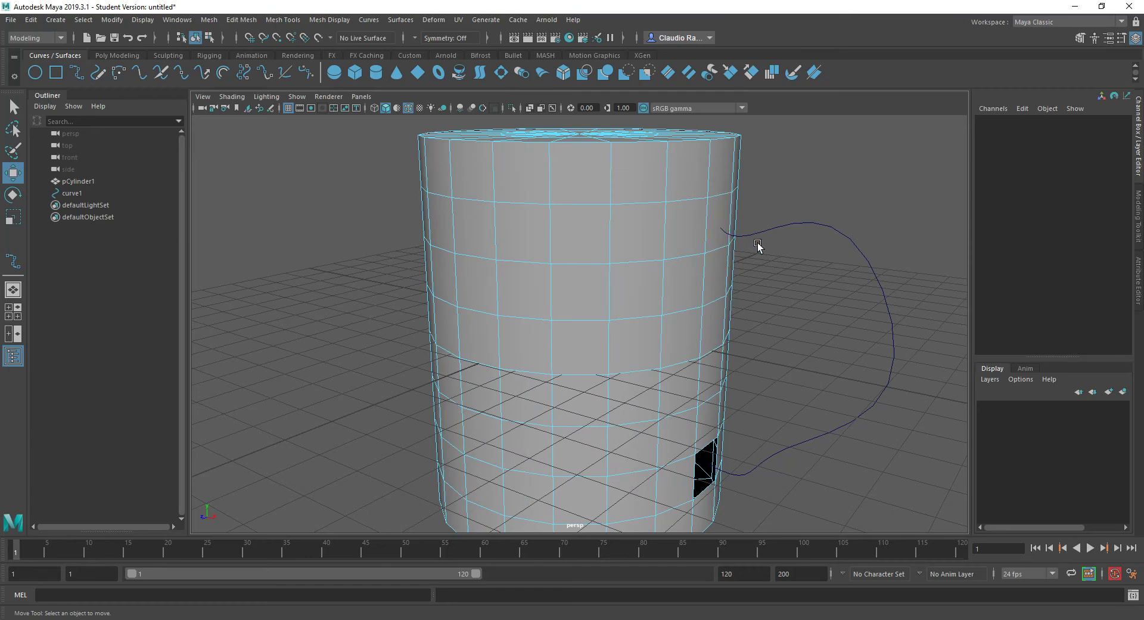
# - Extrude the side face at the handle curve's upper end along the selected curve, using reset Extrude options with 12 divisions
pyautogui.keyDown('alt'); pyautogui.moveTo(814, 428); pyautogui.dragTo(791, 416); pyautogui.keyUp('alt')
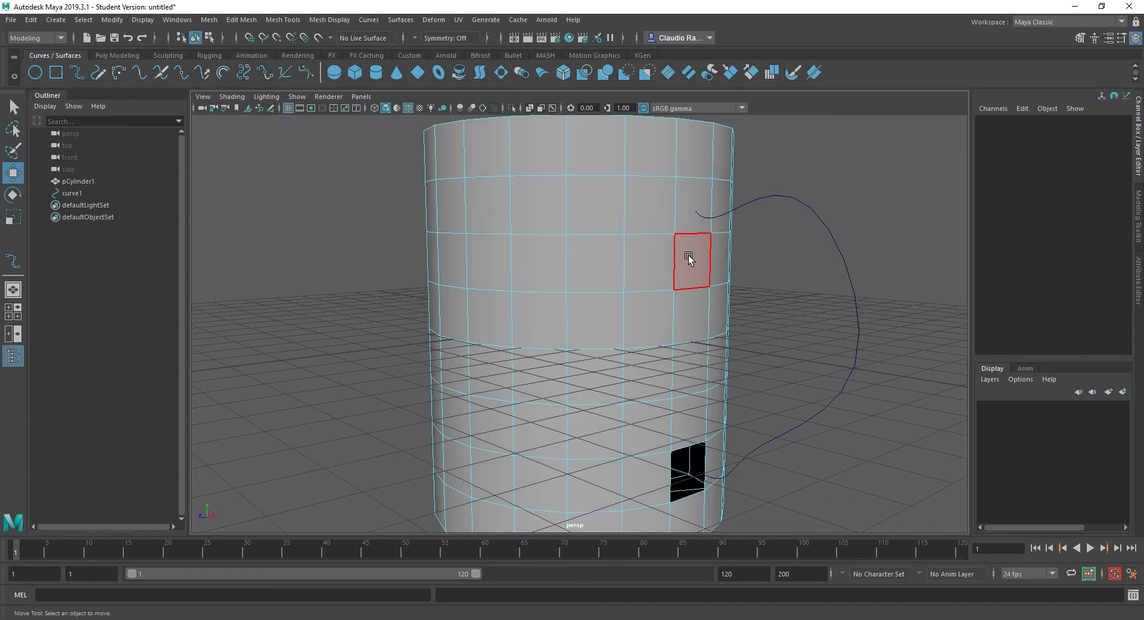
pyautogui.click(690, 197)
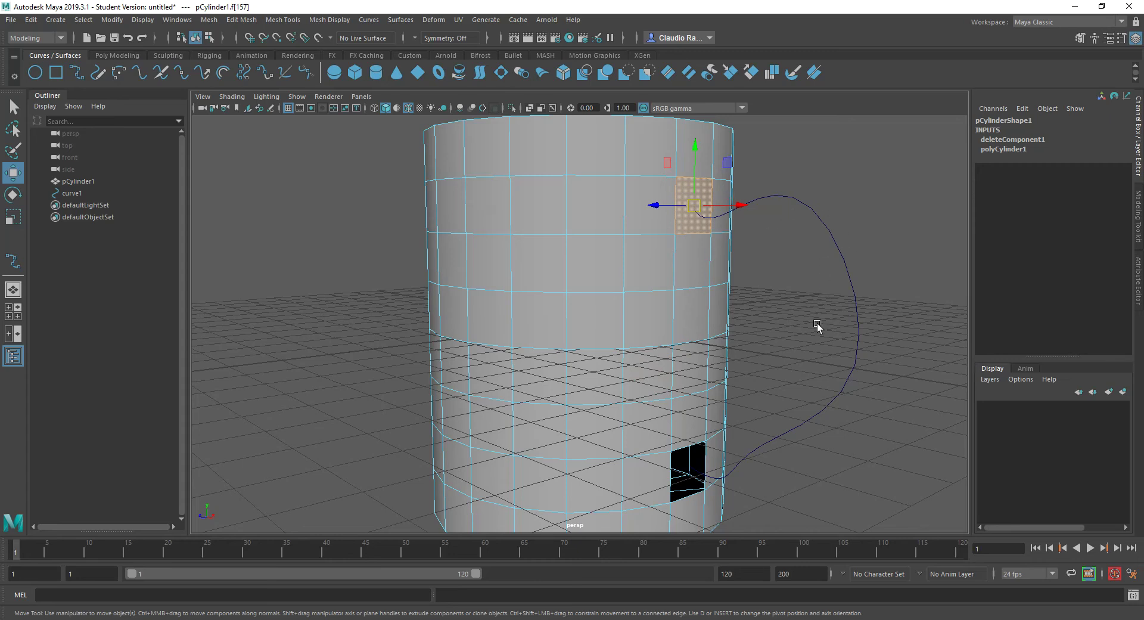
pyautogui.click(841, 259)
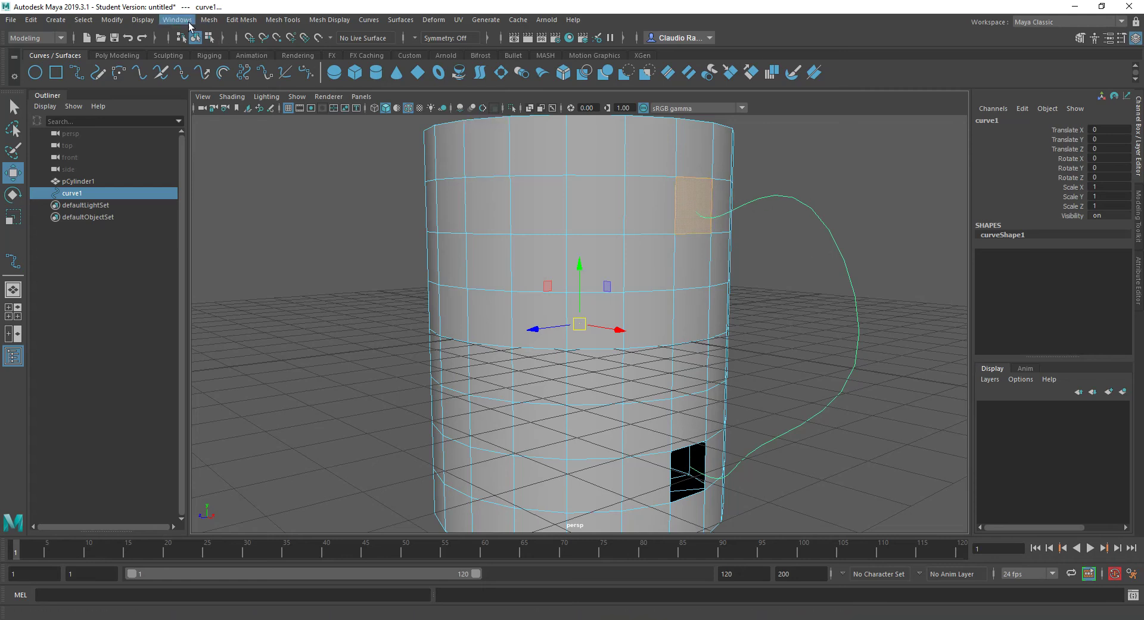
pyautogui.click(238, 22)
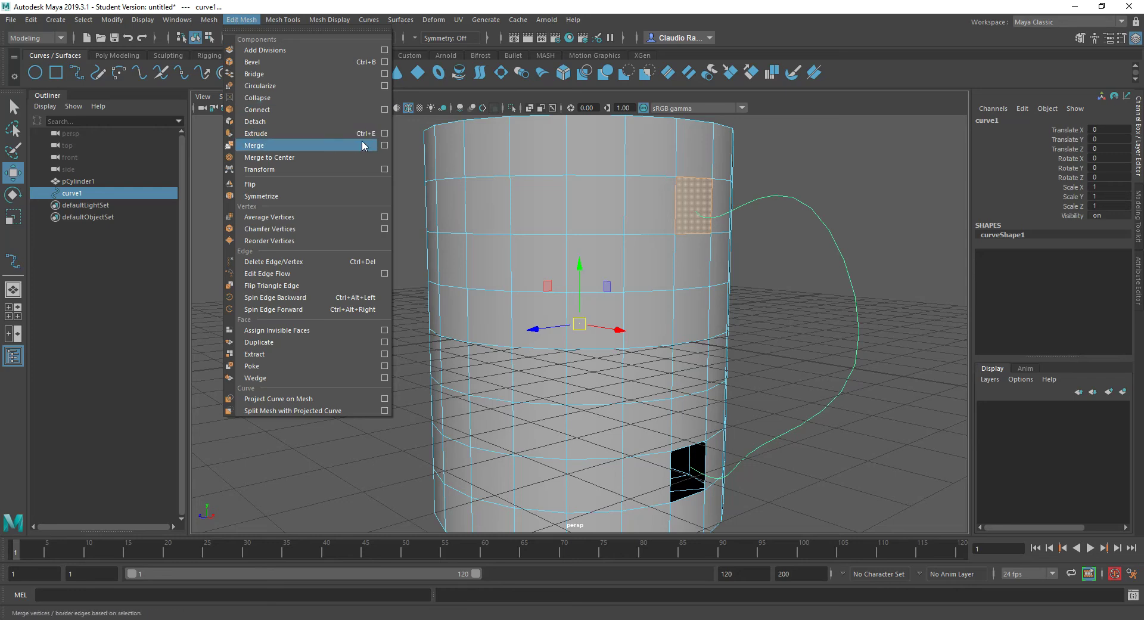
pyautogui.click(384, 134)
pyautogui.moveTo(887, 69); pyautogui.dragTo(170, 69)
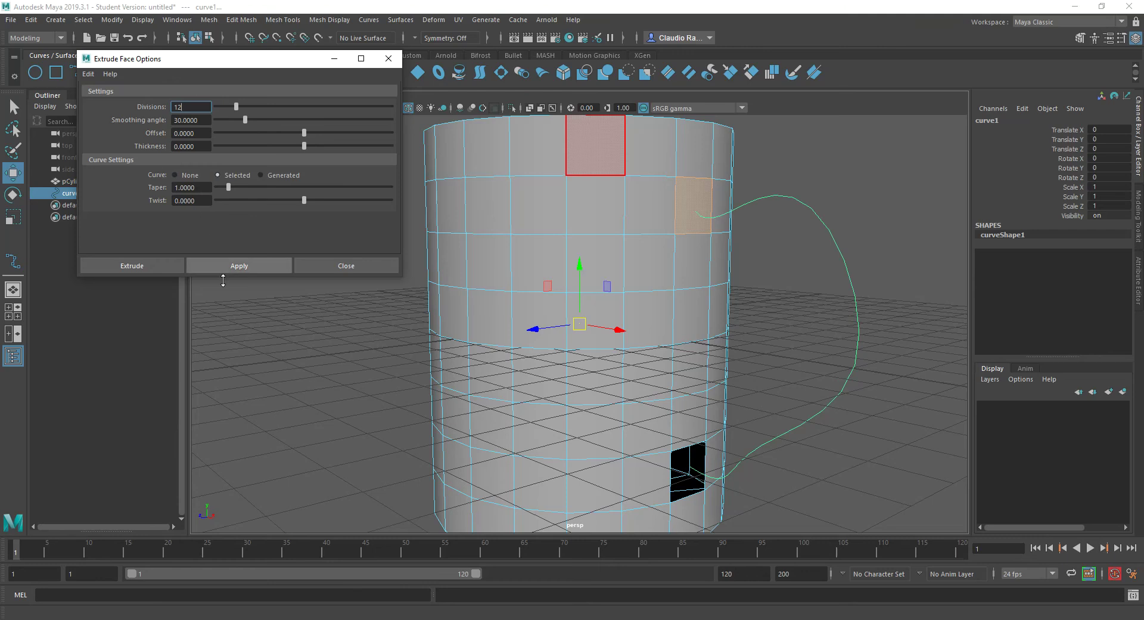
pyautogui.click(88, 75)
pyautogui.click(105, 105)
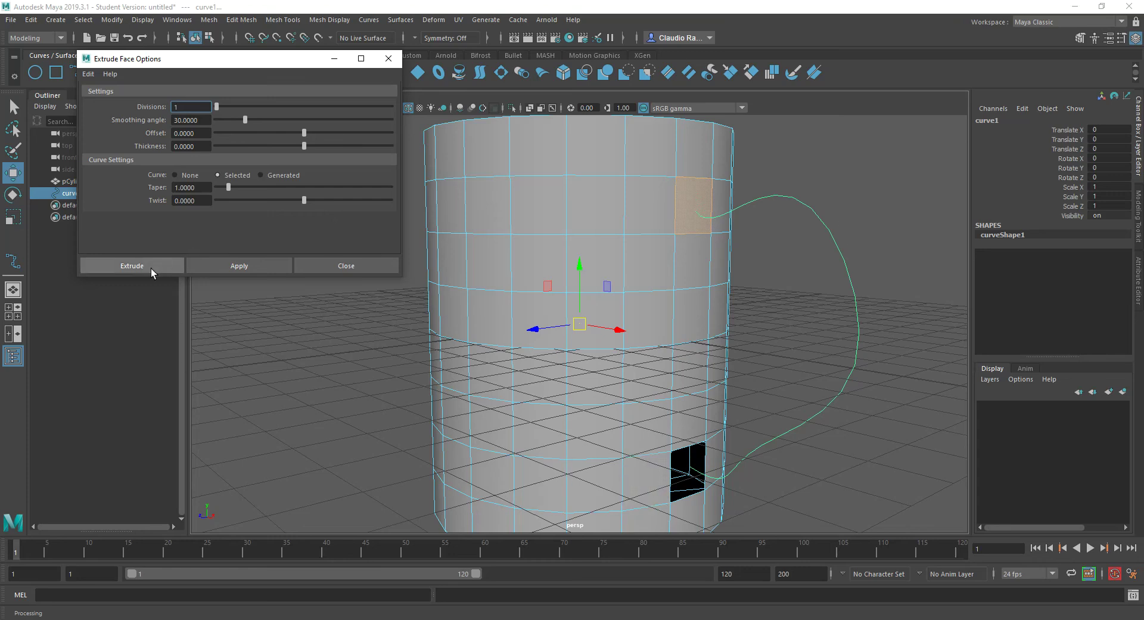
pyautogui.click(196, 119)
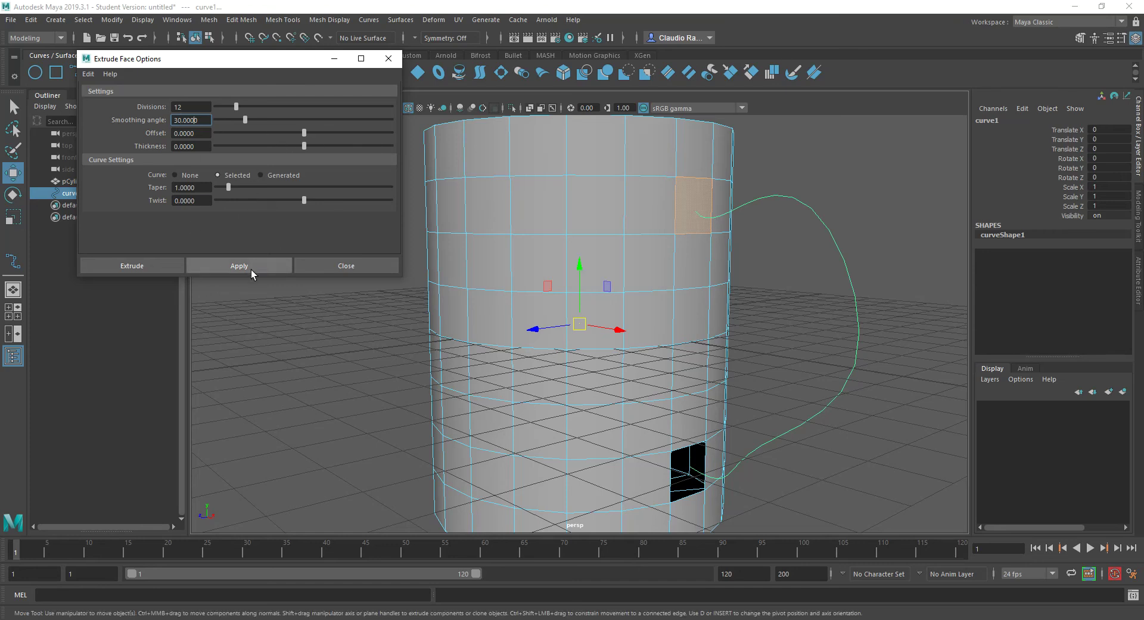
pyautogui.click(148, 263)
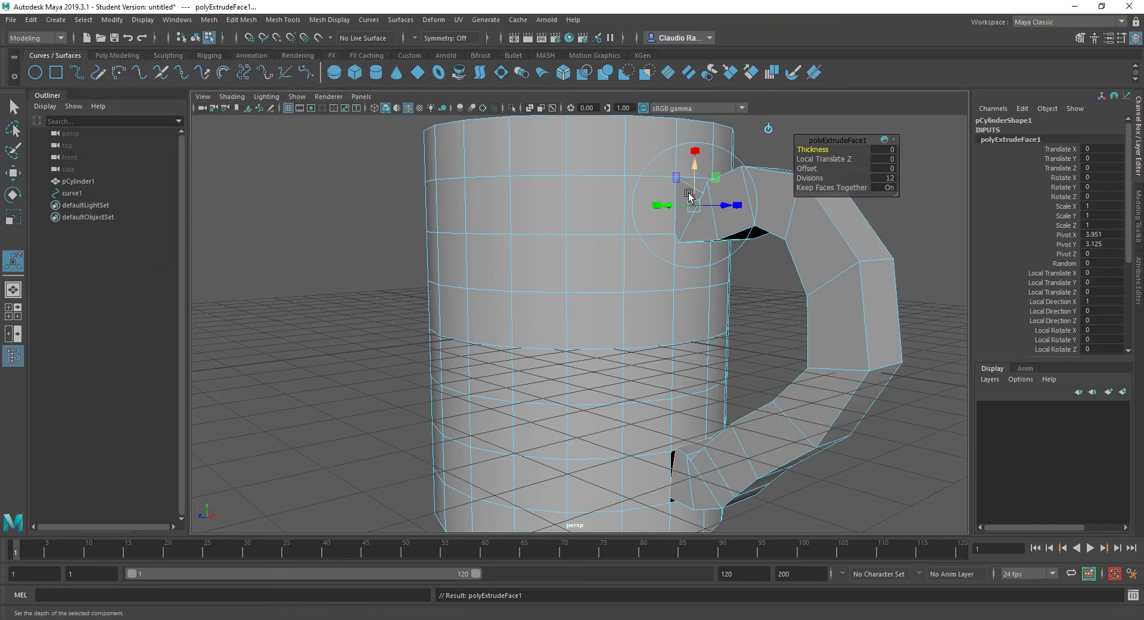
# - Increase the handle extrusion's divisions to 24
pyautogui.moveTo(748, 396)
pyautogui.keyDown('alt'); pyautogui.mouseDown()
pyautogui.moveTo(779, 407)
pyautogui.moveTo(761, 388)
pyautogui.moveTo(756, 404)
pyautogui.mouseUp(); pyautogui.keyUp('alt')
pyautogui.moveTo(869, 178)
pyautogui.mouseDown()
pyautogui.moveTo(845, 188)
pyautogui.moveTo(871, 188)
pyautogui.mouseUp()
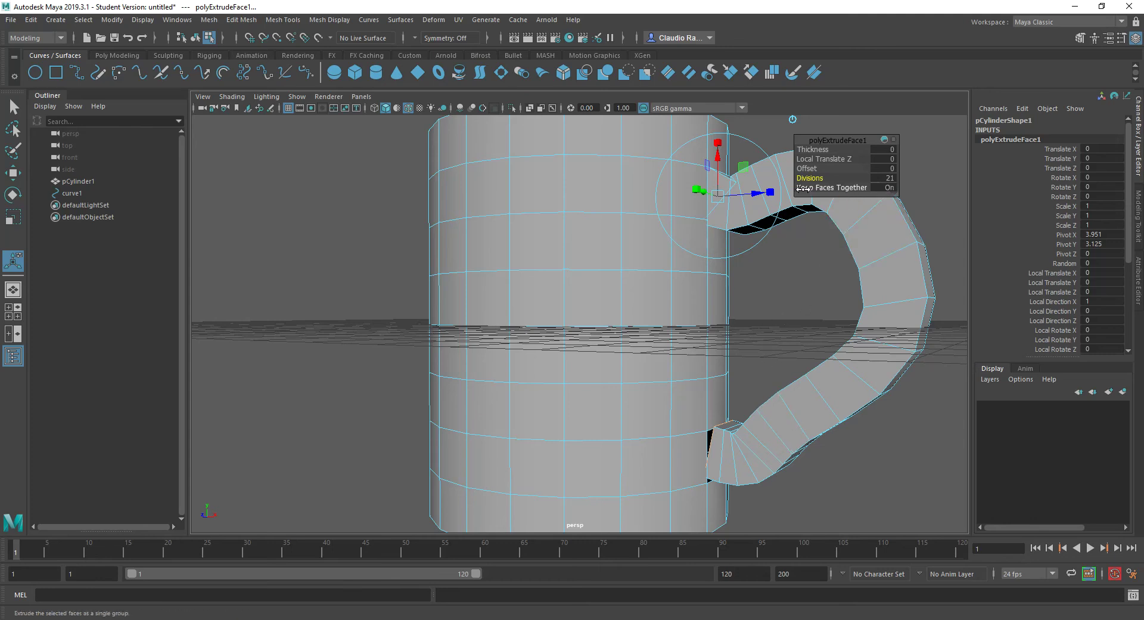
pyautogui.moveTo(808, 180); pyautogui.dragTo(828, 179)
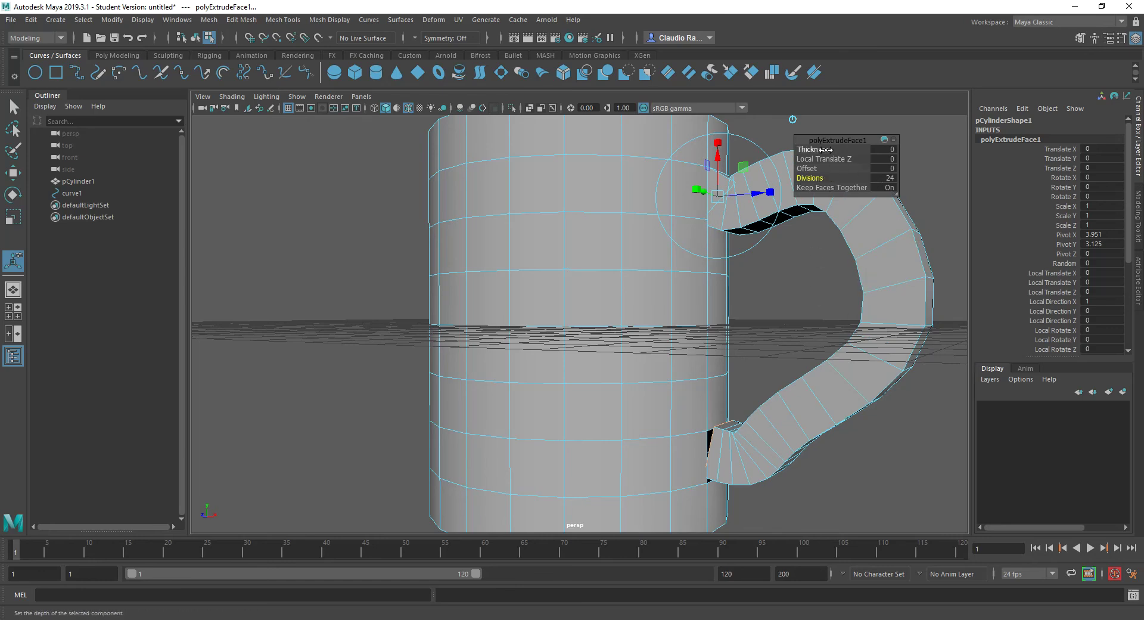
# - Try out different thickness and offset values on the handle extrusion and undo them
pyautogui.moveTo(825, 150); pyautogui.dragTo(807, 181)
pyautogui.hotkey('ctrl', 'z')
pyautogui.hotkey('ctrl', 'z')
pyautogui.click(808, 170)
pyautogui.hotkey('ctrl', 'z')
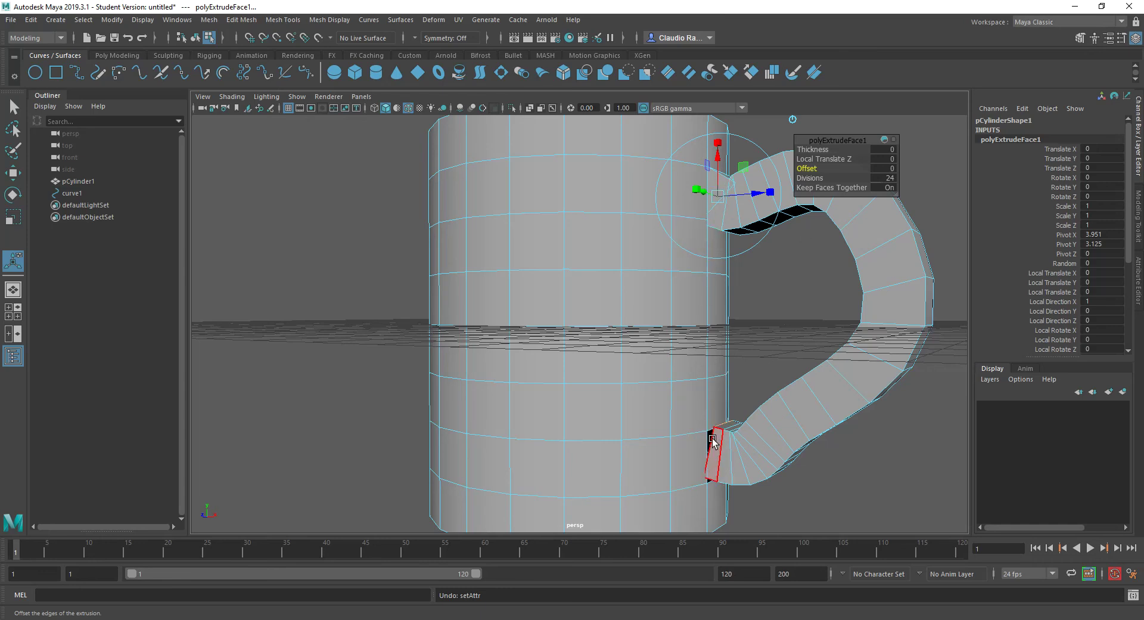
# - Delete the cap face at the handle's lower end, facing the hole in the cylinder
pyautogui.scroll(6, 713, 440)
pyautogui.keyDown('alt'); pyautogui.moveTo(712, 441); pyautogui.dragTo(645, 383); pyautogui.keyUp('alt')
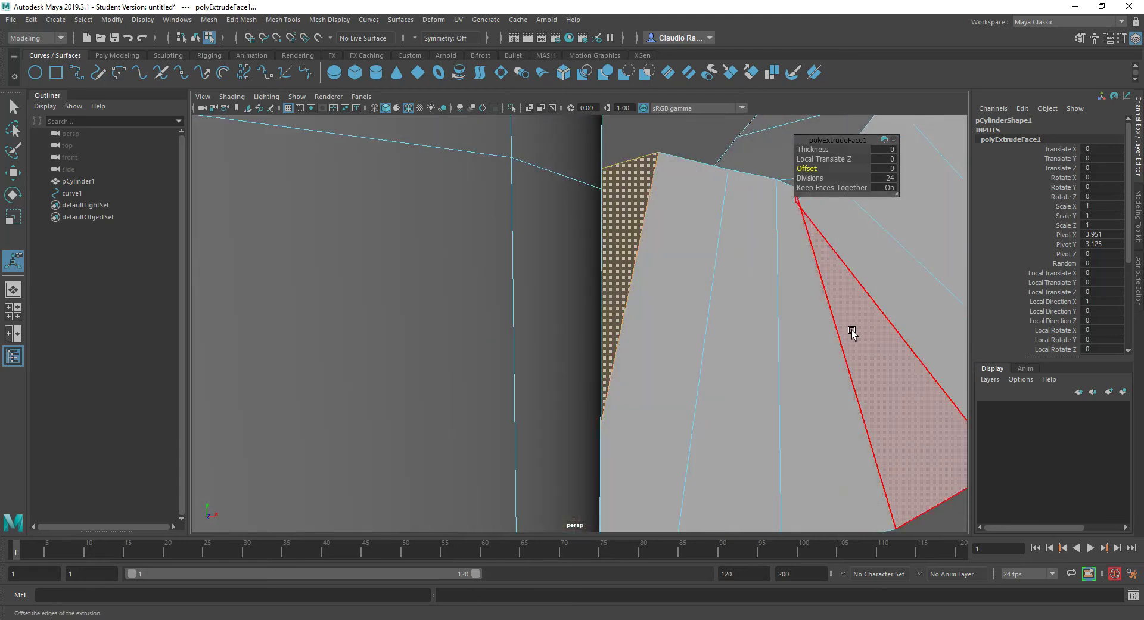
pyautogui.press('Delete')
# - Delete the four side faces of the handle's last segment to open a gap between the handle and the cylinder's hole
pyautogui.keyDown('alt'); pyautogui.moveTo(731, 318); pyautogui.dragTo(638, 312); pyautogui.keyUp('alt')
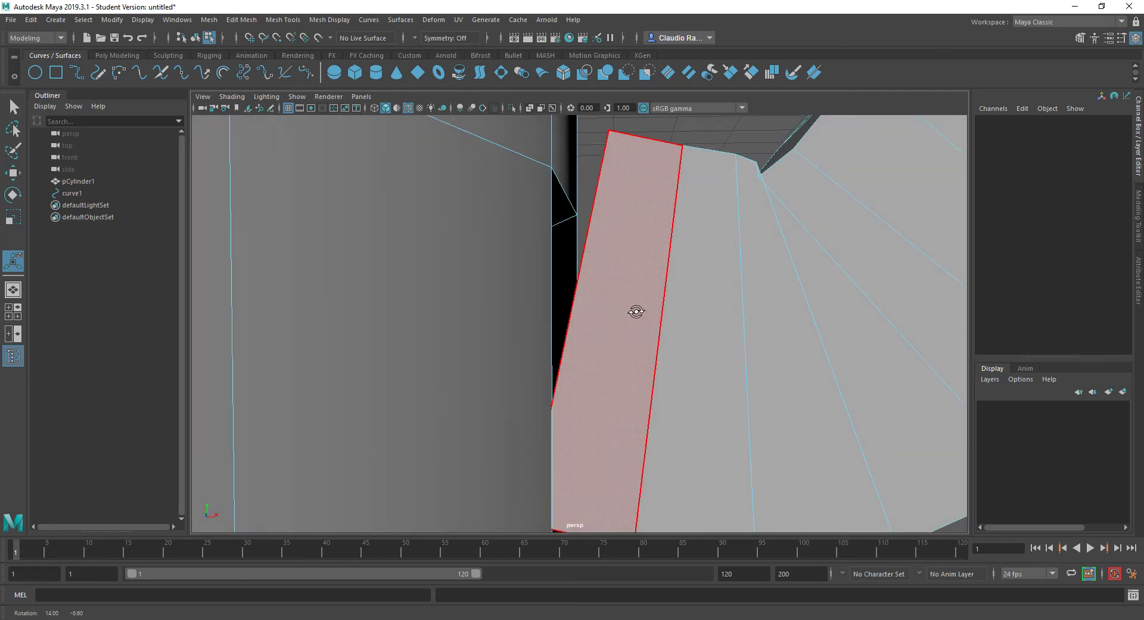
pyautogui.click(644, 210)
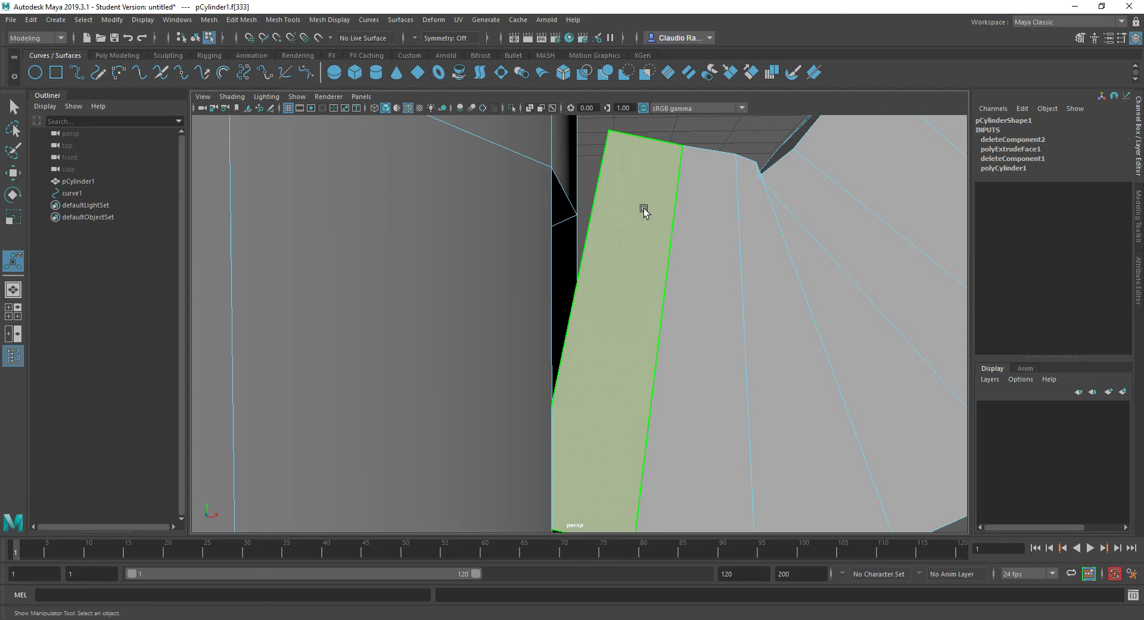
pyautogui.press('Delete')
pyautogui.click(626, 210)
pyautogui.press('Delete')
pyautogui.click(641, 172)
pyautogui.press('Delete')
pyautogui.click(584, 473)
pyautogui.press('Delete')
# - Target-weld a vertical edge of the handle's open lower end onto the matching edge of the hole in the cylinder
pyautogui.keyDown('alt'); pyautogui.moveTo(645, 273); pyautogui.dragTo(644, 294); pyautogui.keyUp('alt')
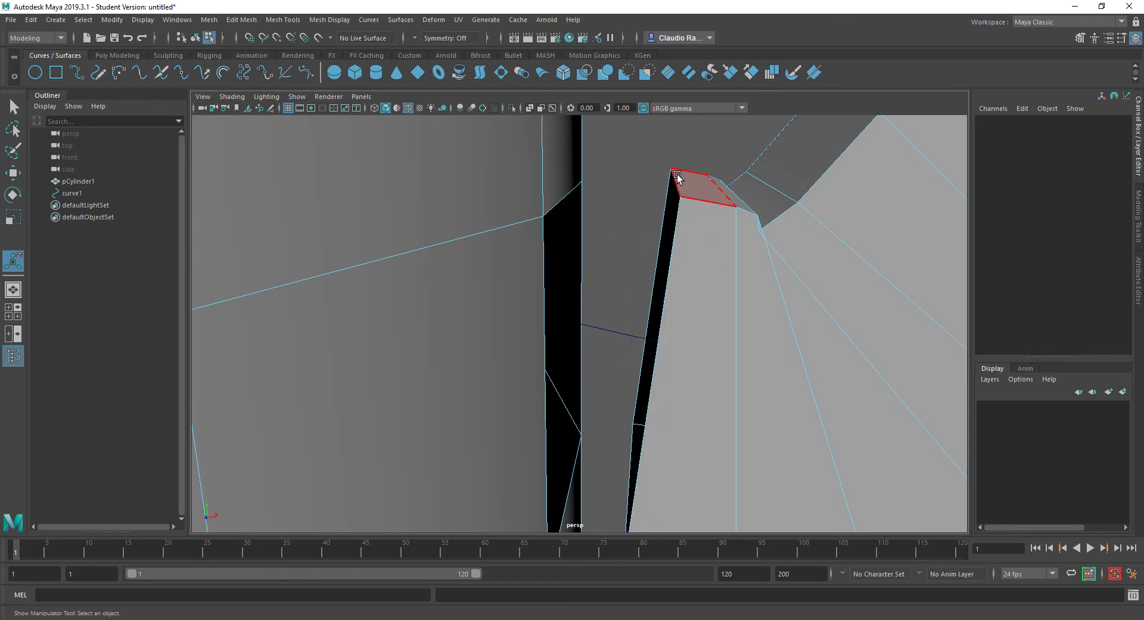
pyautogui.moveTo(653, 255); pyautogui.dragTo(661, 229, button='right')
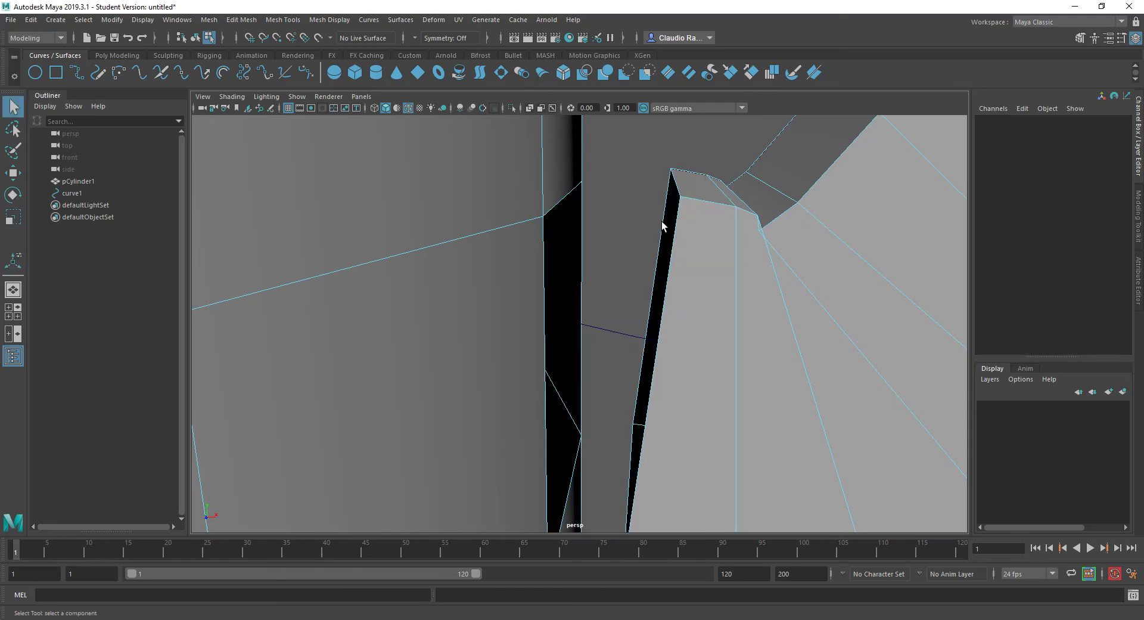
pyautogui.click(663, 229)
pyautogui.click(566, 203)
pyautogui.keyDown('alt'); pyautogui.moveTo(545, 342); pyautogui.dragTo(574, 363); pyautogui.keyUp('alt')
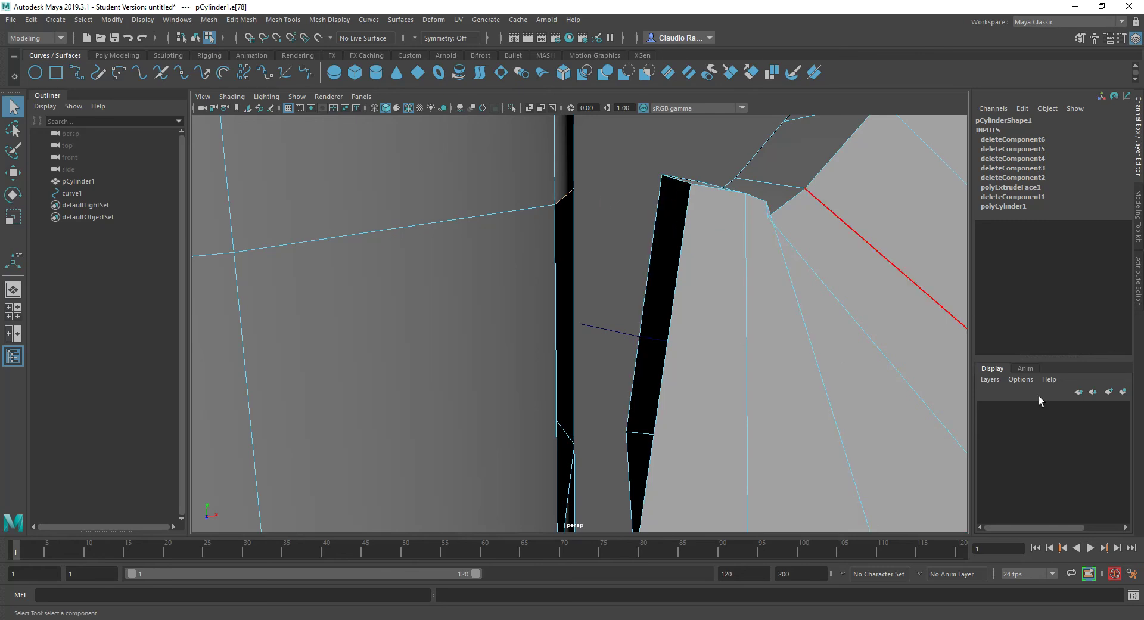
pyautogui.click(1139, 220)
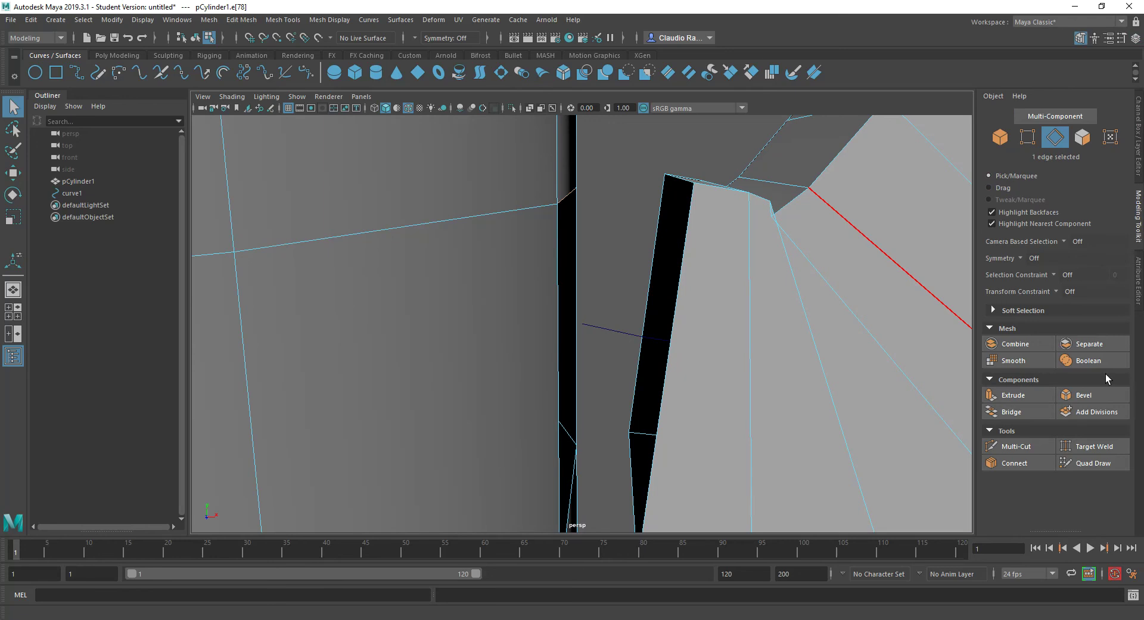
pyautogui.click(1095, 448)
pyautogui.moveTo(648, 295); pyautogui.dragTo(576, 287)
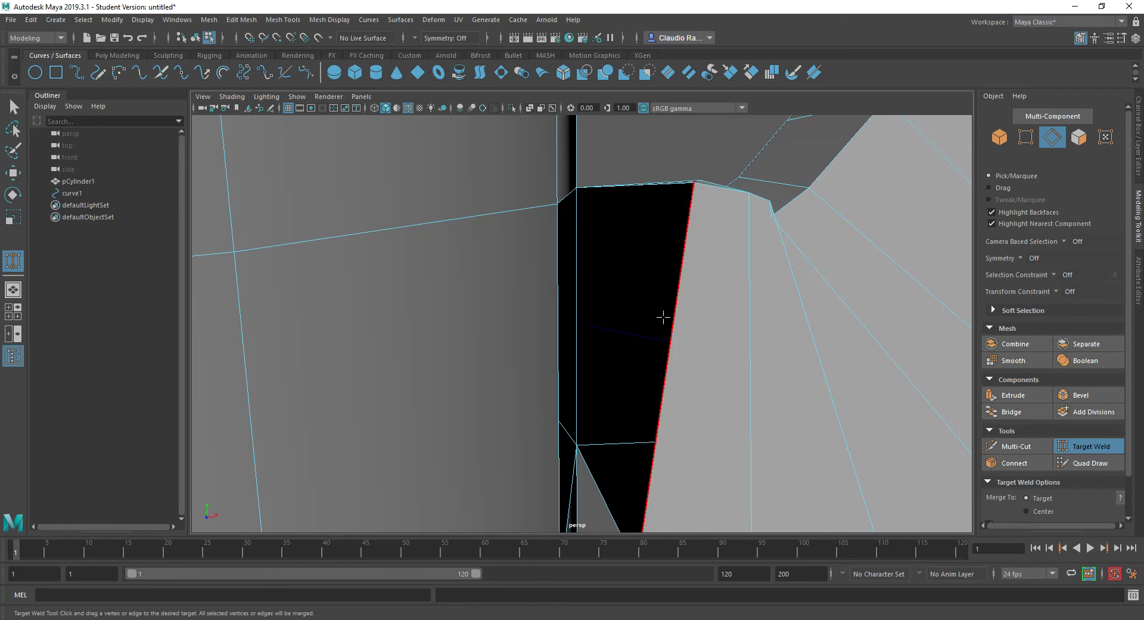
# - Target-weld the other open vertical edge of the handle's lower end onto its matching edge of the cylinder's hole
pyautogui.keyDown('alt'); pyautogui.moveTo(664, 316); pyautogui.dragTo(663, 340); pyautogui.keyUp('alt')
pyautogui.moveTo(666, 256); pyautogui.dragTo(565, 267)
pyautogui.hotkey('ctrl', 'z')
pyautogui.moveTo(664, 257); pyautogui.dragTo(560, 266)
pyautogui.keyDown('alt'); pyautogui.moveTo(603, 319); pyautogui.dragTo(567, 276); pyautogui.keyUp('alt')
pyautogui.keyDown('alt'); pyautogui.moveTo(565, 401); pyautogui.dragTo(619, 424); pyautogui.keyUp('alt')
pyautogui.scroll(-5, 608, 356)
pyautogui.scroll(-8, 620, 335)
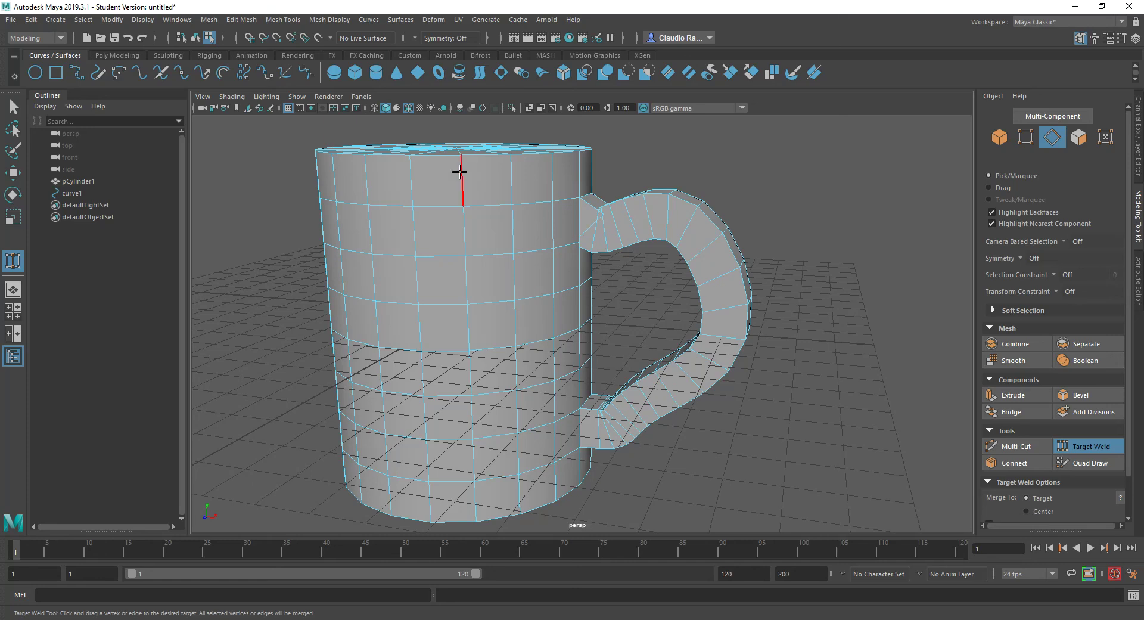
# - Preview the whole mug smoothed, examine where the handle meets the body, and return to the unsmoothed display
pyautogui.click(12, 107)
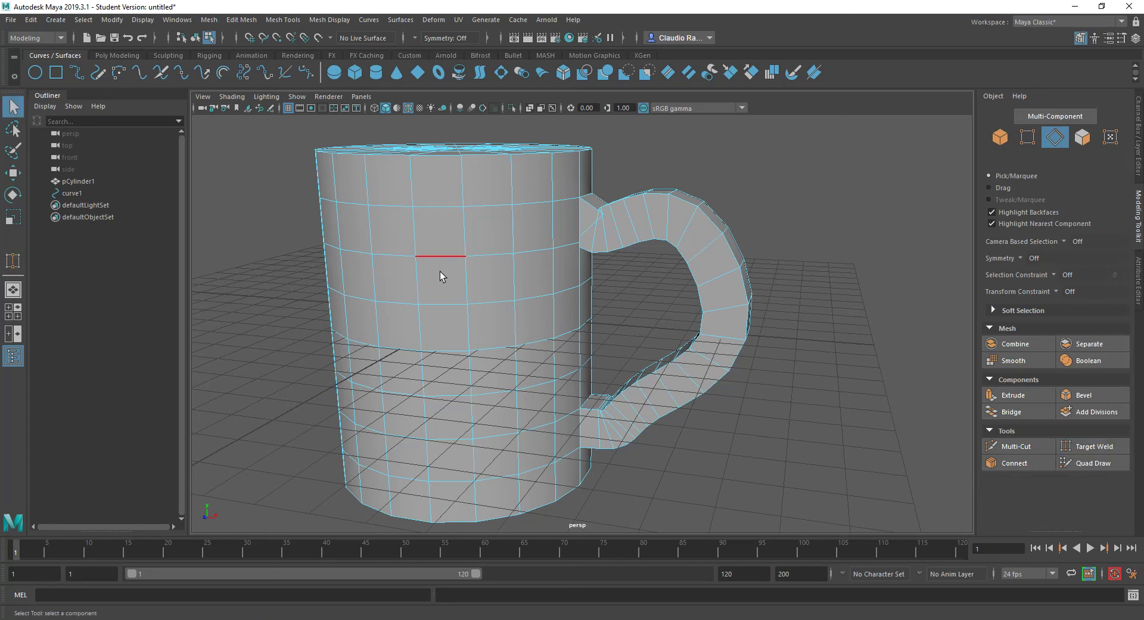
pyautogui.moveTo(441, 275); pyautogui.dragTo(502, 256, button='right')
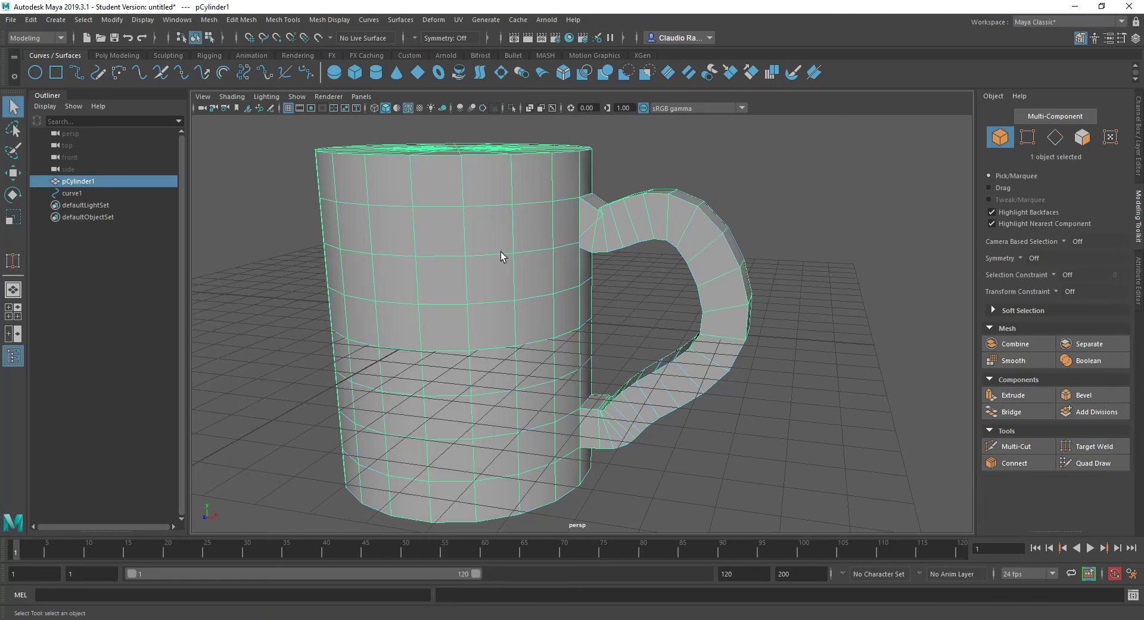
pyautogui.press('3')
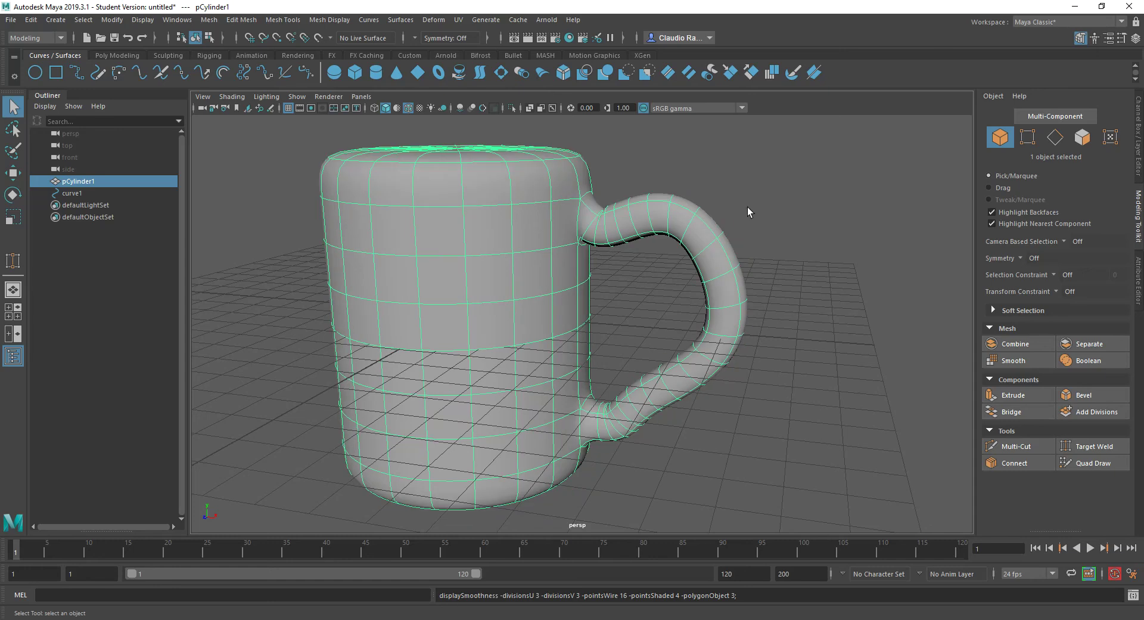
pyautogui.click(742, 233)
pyautogui.moveTo(745, 255)
pyautogui.keyDown('alt'); pyautogui.mouseDown()
pyautogui.moveTo(669, 278)
pyautogui.moveTo(578, 265)
pyautogui.moveTo(696, 282)
pyautogui.moveTo(787, 232)
pyautogui.moveTo(725, 199)
pyautogui.moveTo(752, 253)
pyautogui.mouseUp(); pyautogui.keyUp('alt')
pyautogui.scroll(3, 598, 216)
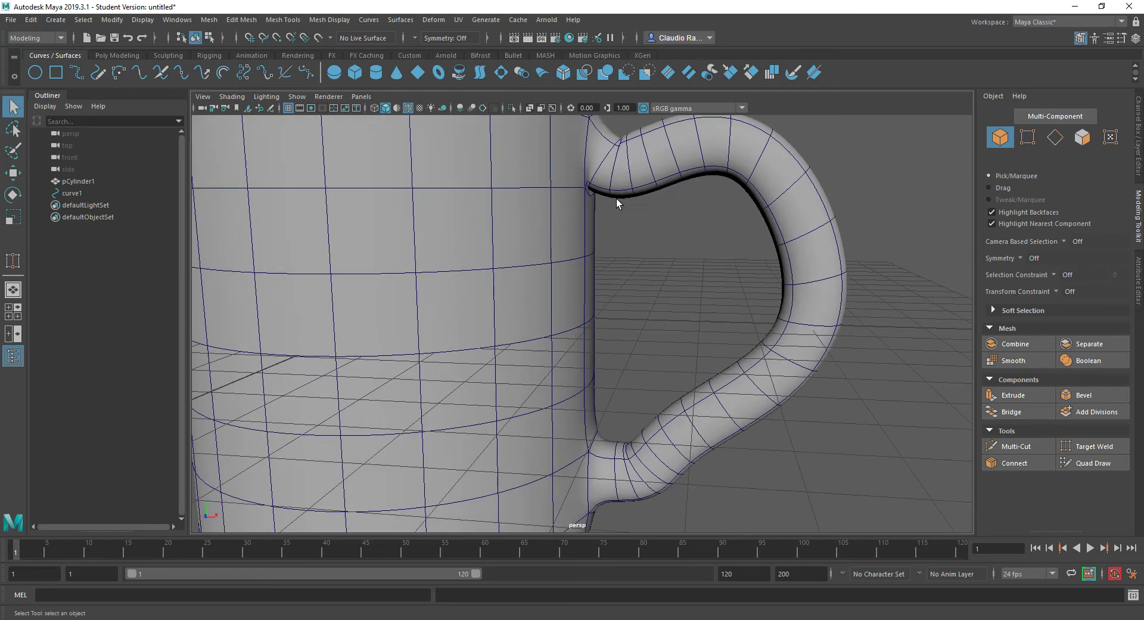
pyautogui.scroll(-3, 602, 340)
pyautogui.scroll(5, 605, 301)
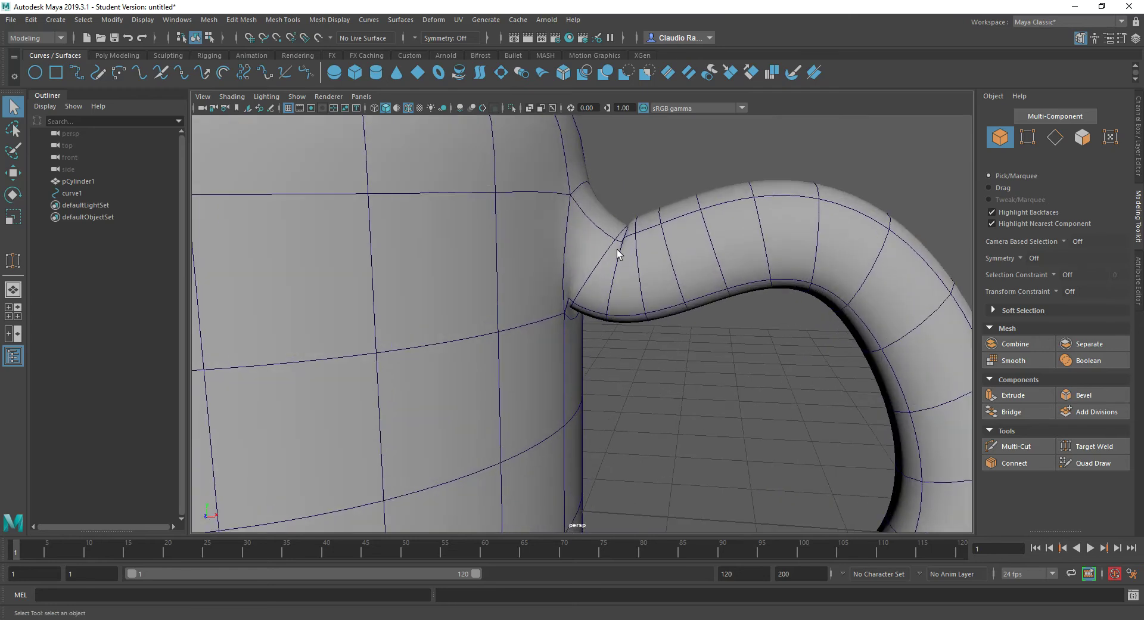
pyautogui.click(615, 256)
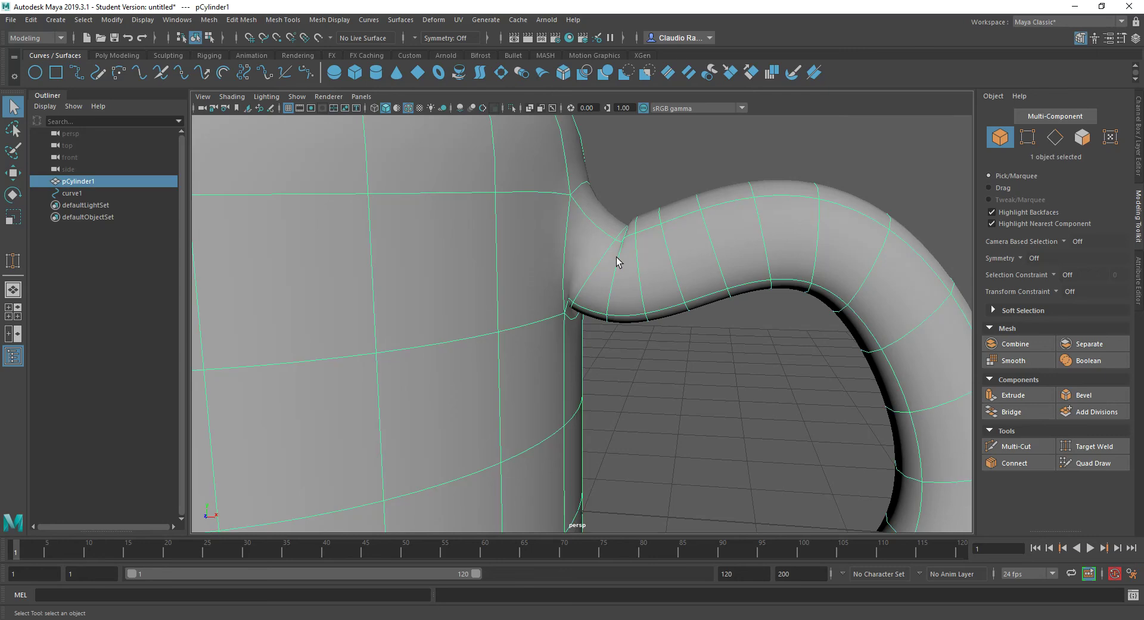
pyautogui.press('1')
# - Move the two overlapping vertices at the handle's upper joint back towards the mug body to remove the overlap
pyautogui.keyDown('alt'); pyautogui.moveTo(636, 210); pyautogui.dragTo(624, 244); pyautogui.keyUp('alt')
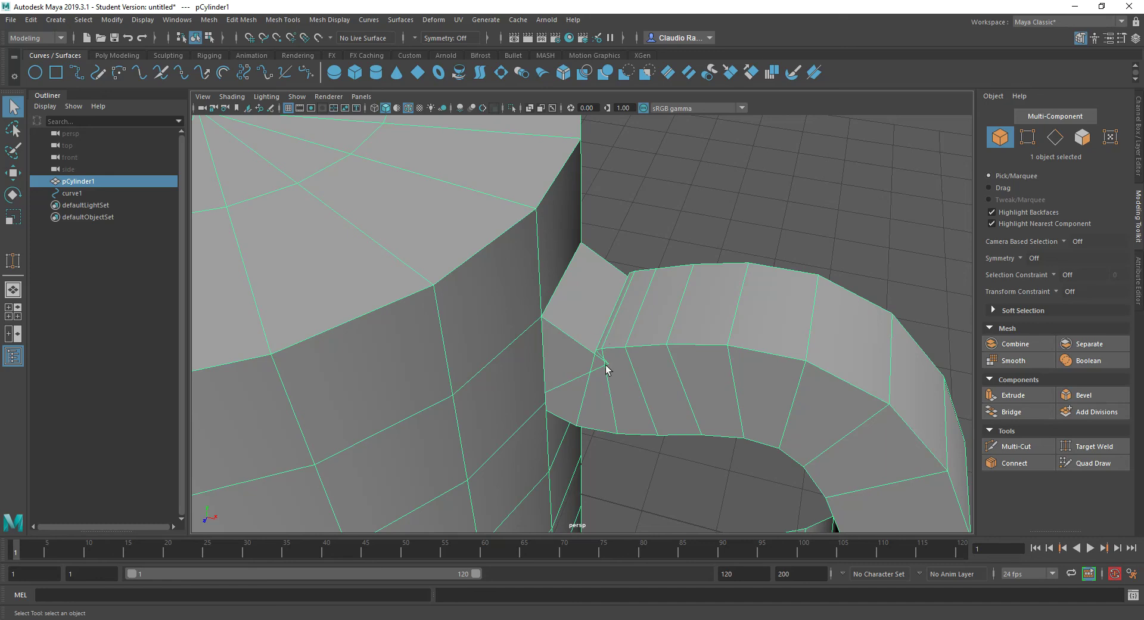
pyautogui.moveTo(581, 343); pyautogui.dragTo(583, 266, button='right')
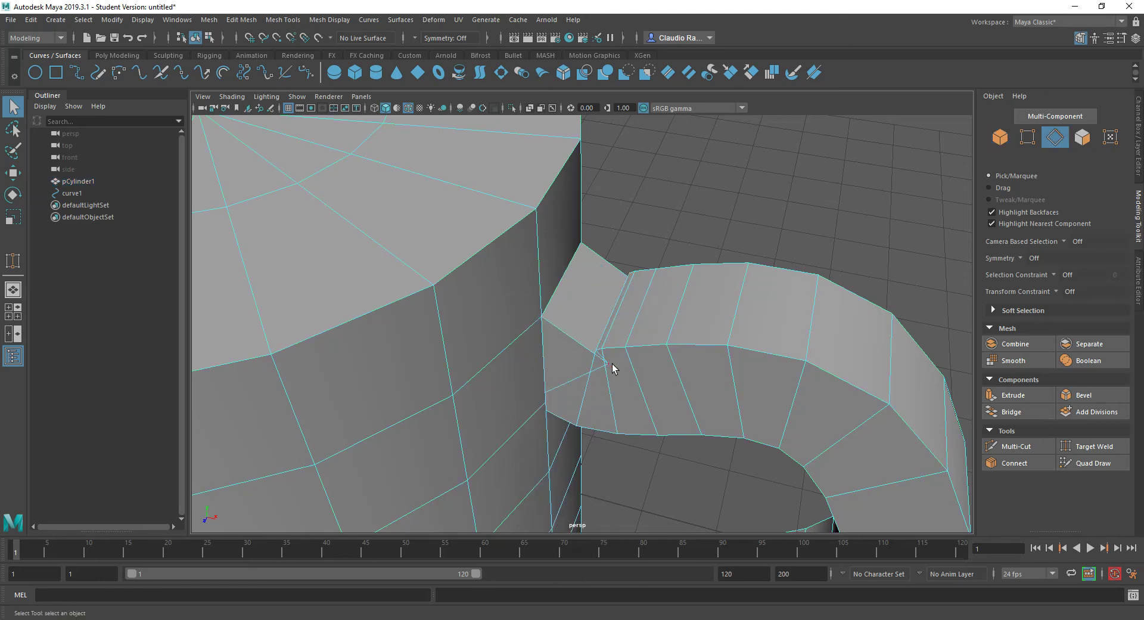
pyautogui.keyDown('alt'); pyautogui.moveTo(609, 365); pyautogui.dragTo(685, 327); pyautogui.keyUp('alt')
pyautogui.moveTo(693, 326); pyautogui.dragTo(653, 309, button='right')
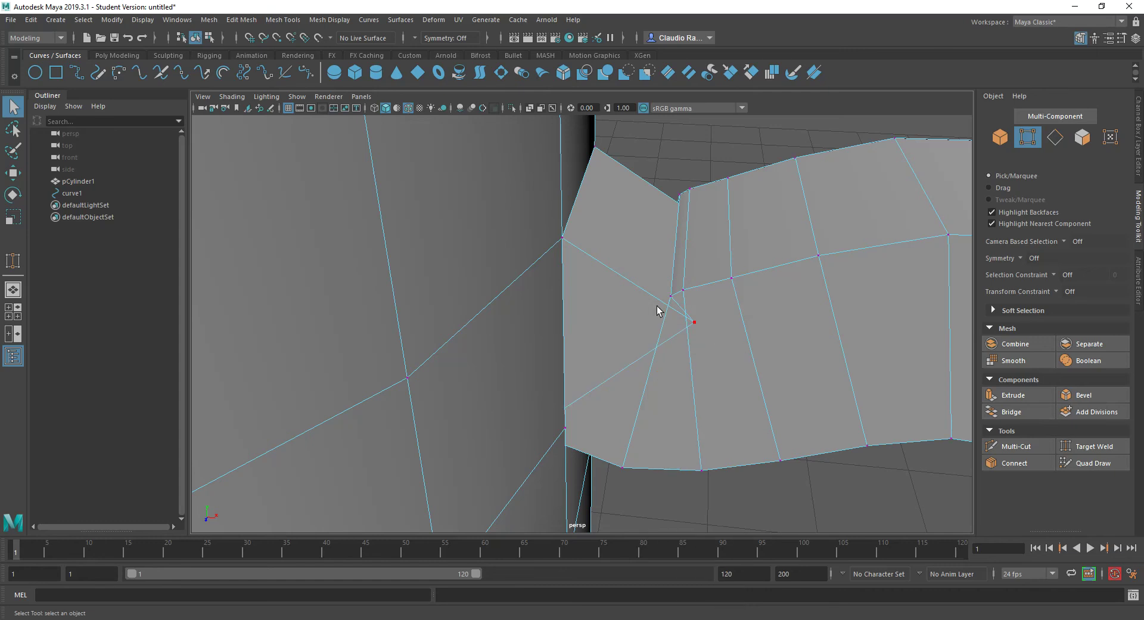
pyautogui.click(697, 322)
pyautogui.keyDown('alt'); pyautogui.moveTo(695, 328); pyautogui.dragTo(613, 291); pyautogui.keyUp('alt')
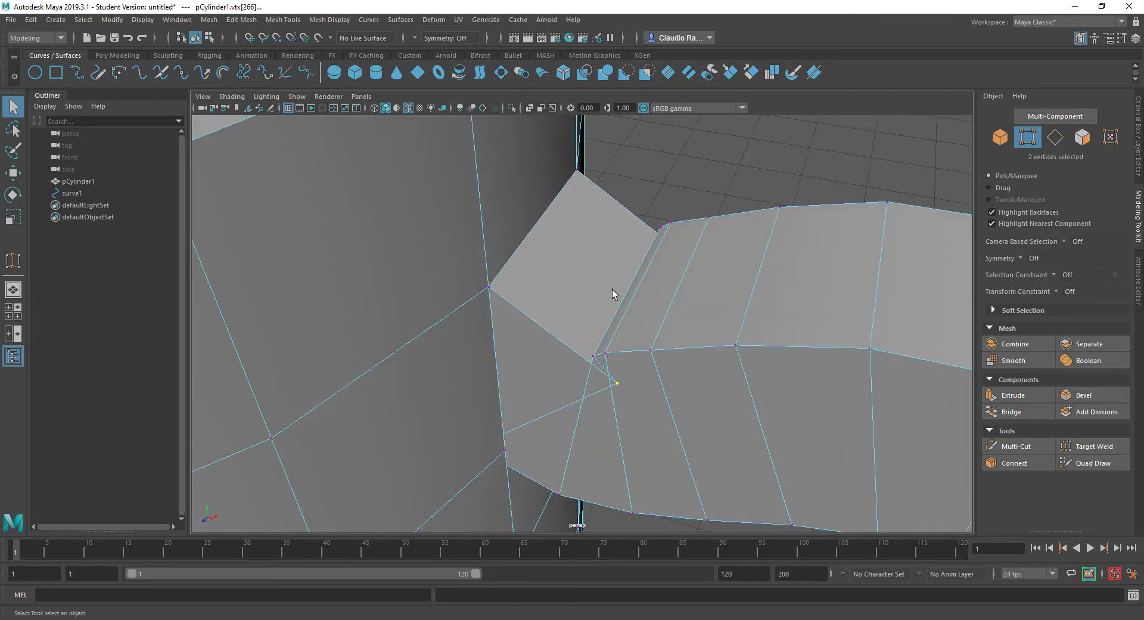
pyautogui.press('w')
pyautogui.moveTo(660, 311); pyautogui.dragTo(646, 308)
pyautogui.click(612, 265)
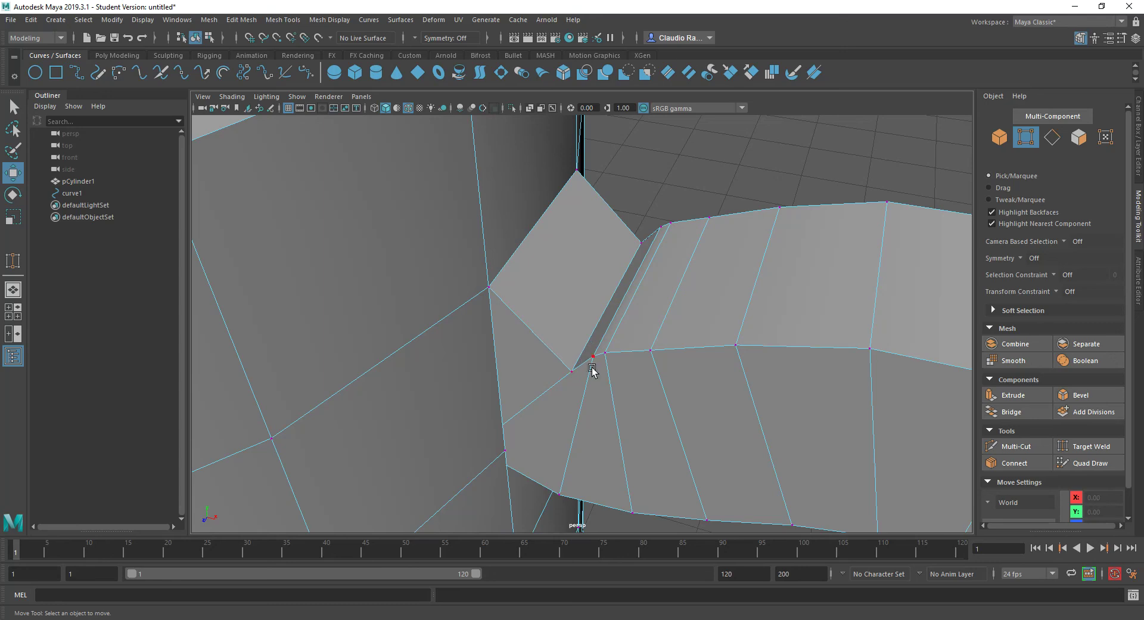
# - Raise the crosswise edge at the handle's upper joint to about Y 3.46 and check it in the smooth preview
pyautogui.moveTo(602, 322); pyautogui.dragTo(607, 279, button='right')
pyautogui.click(602, 317)
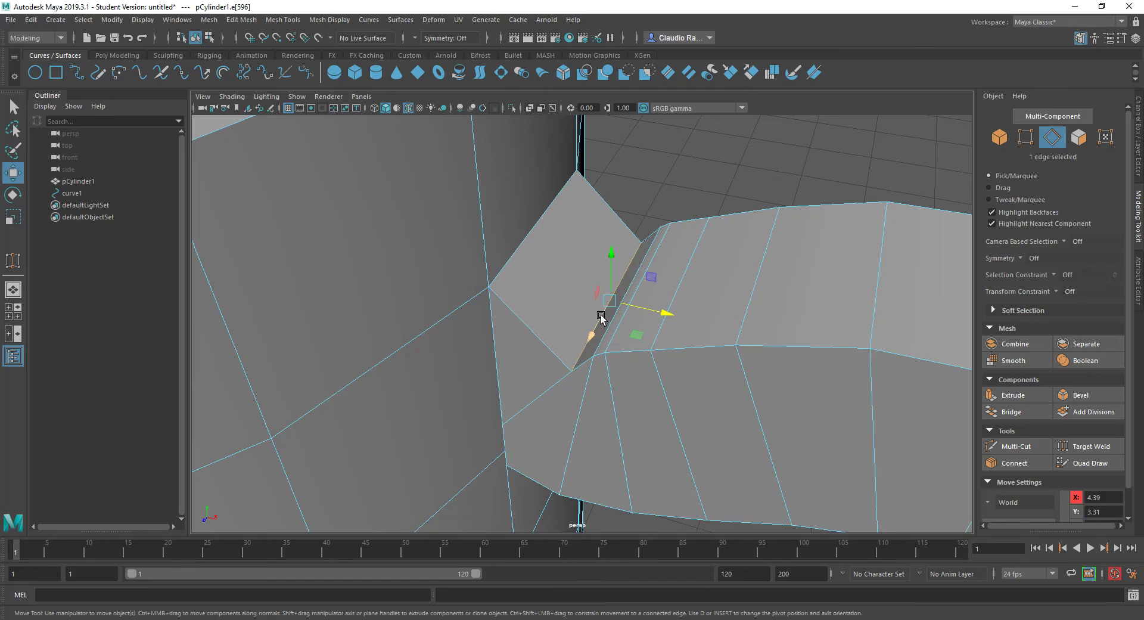
pyautogui.moveTo(613, 256); pyautogui.dragTo(605, 244)
pyautogui.keyDown('alt'); pyautogui.moveTo(621, 321); pyautogui.dragTo(621, 288); pyautogui.keyUp('alt')
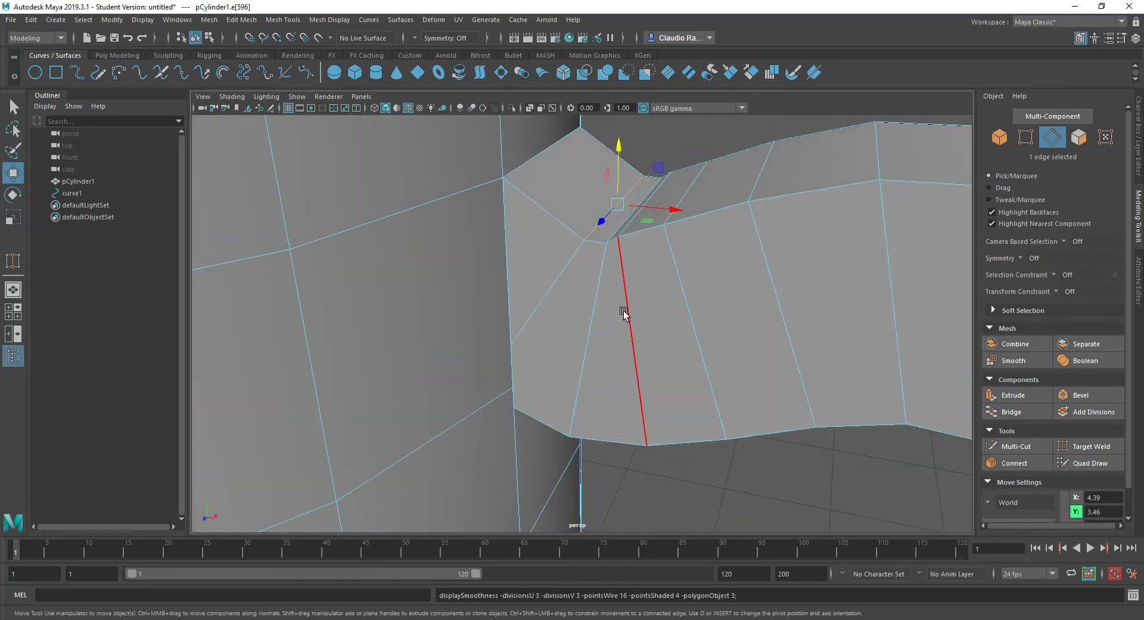
pyautogui.press('3')
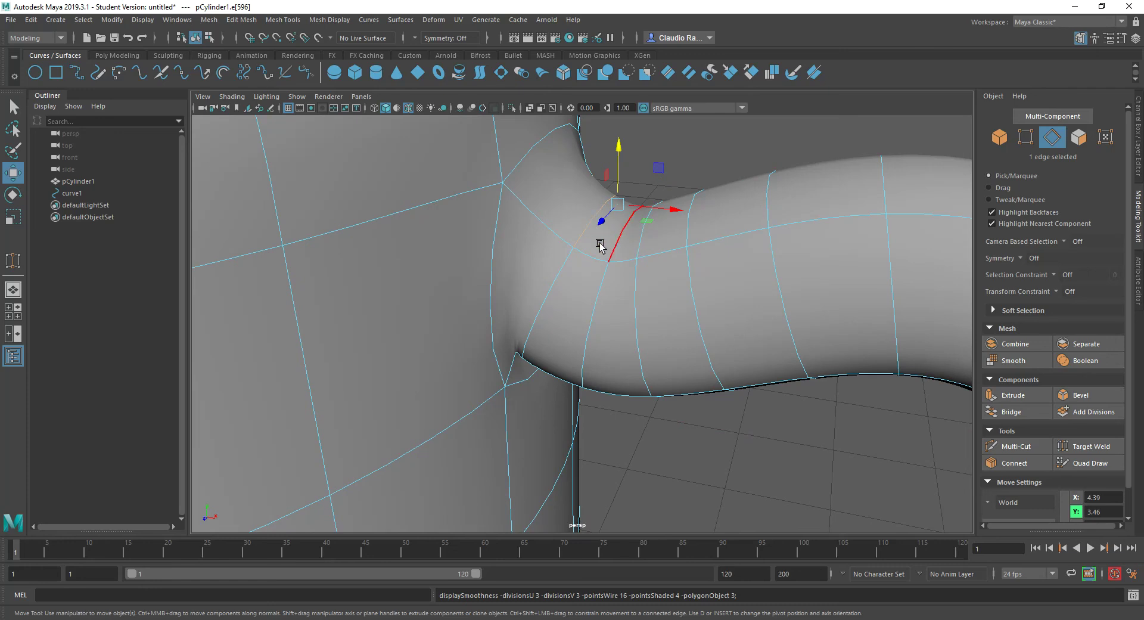
pyautogui.press('1')
# - Move the neighbouring crosswise edge on top of the handle's upper joint along X to about 4.47
pyautogui.click(620, 305)
pyautogui.keyDown('alt'); pyautogui.moveTo(620, 305); pyautogui.dragTo(650, 311); pyautogui.keyUp('alt')
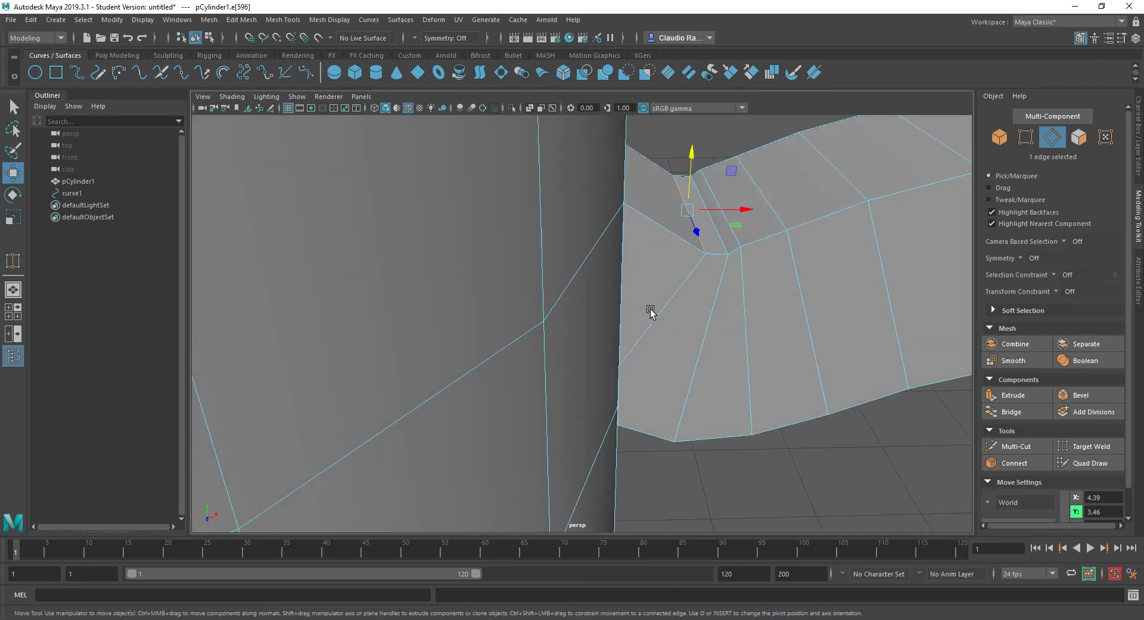
pyautogui.click(716, 227)
pyautogui.moveTo(735, 210); pyautogui.dragTo(856, 370)
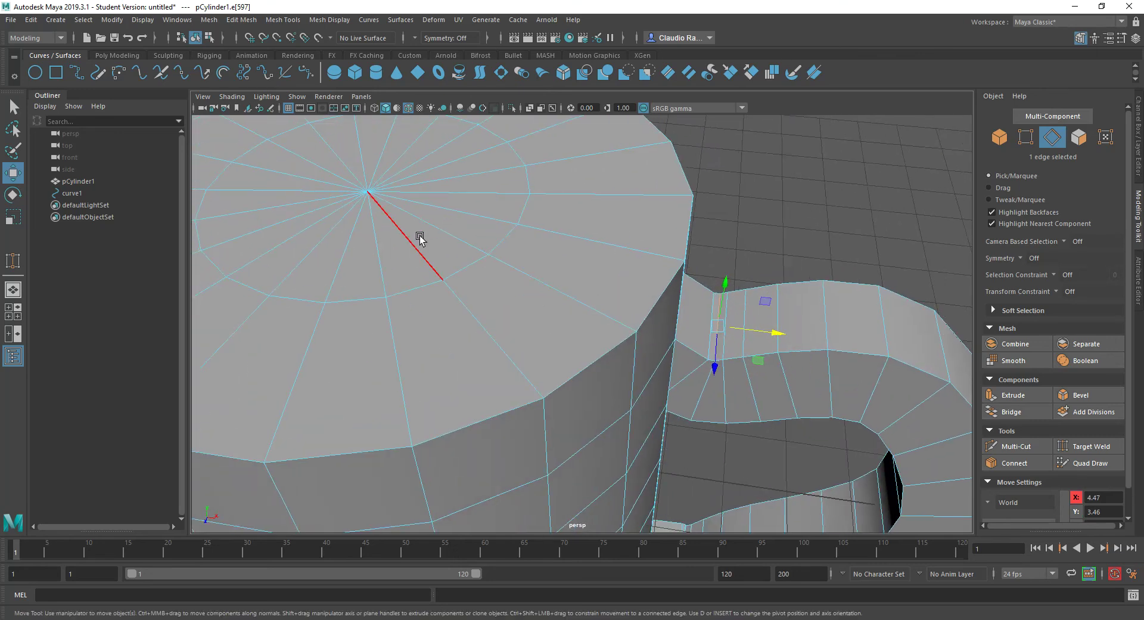
# - Select the 20 inner faces of the cylinder's top cap and scale them outward to just inside the rim
pyautogui.keyDown('alt'); pyautogui.moveTo(381, 251); pyautogui.dragTo(628, 298, button='right'); pyautogui.keyUp('alt')
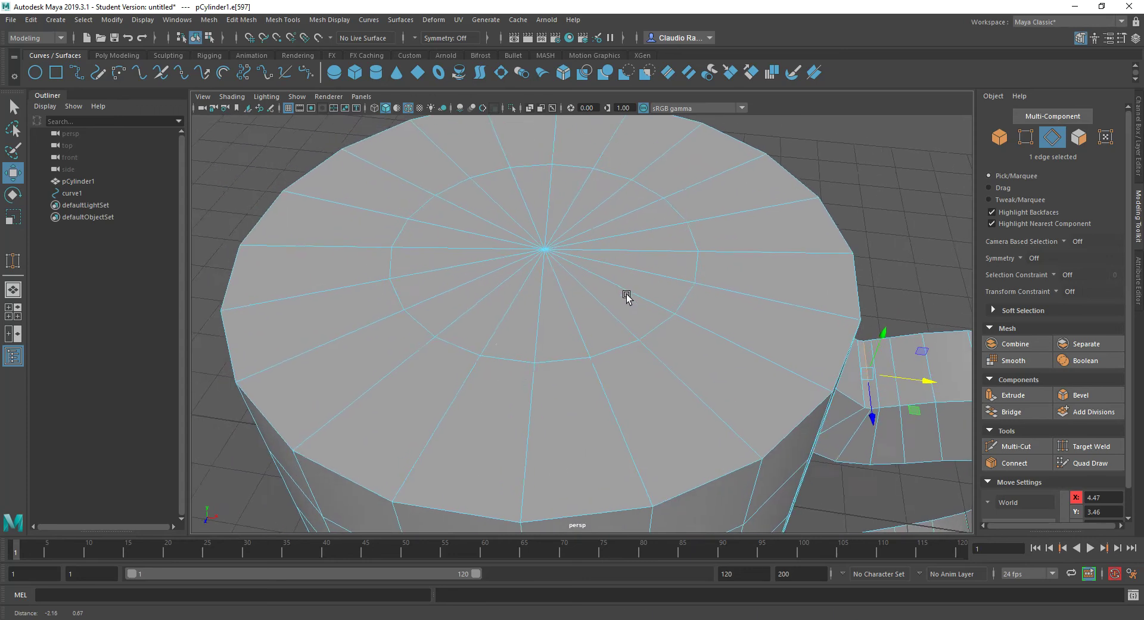
pyautogui.keyDown('alt'); pyautogui.moveTo(628, 296); pyautogui.dragTo(580, 282, button='middle'); pyautogui.keyUp('alt')
pyautogui.keyDown('alt'); pyautogui.moveTo(549, 297); pyautogui.dragTo(498, 297); pyautogui.keyUp('alt')
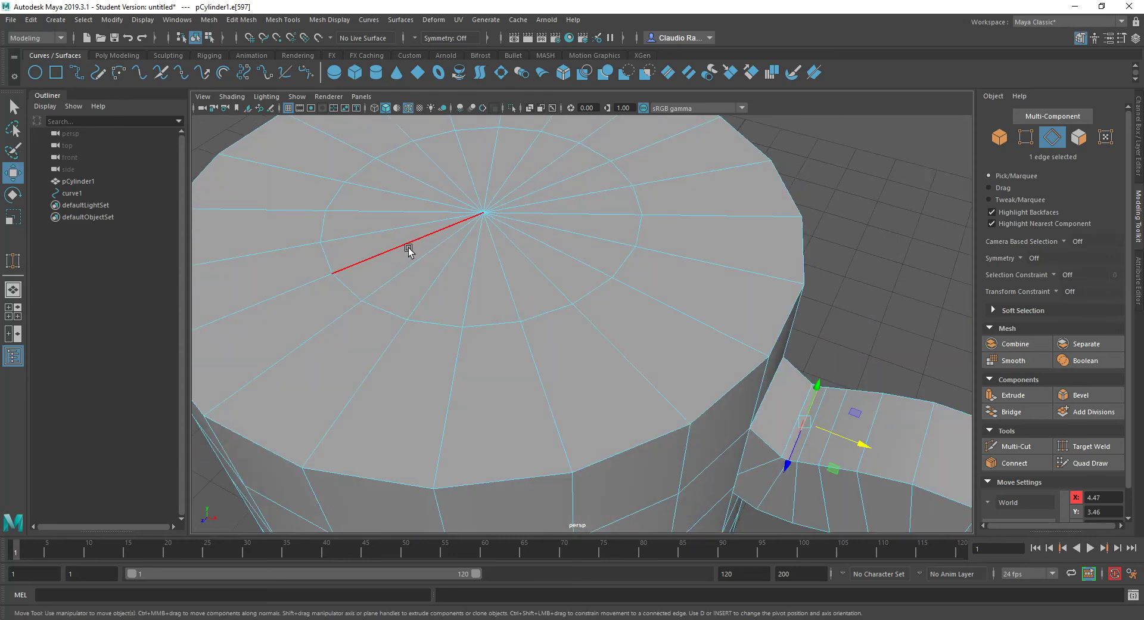
pyautogui.moveTo(420, 234); pyautogui.dragTo(419, 263, button='right')
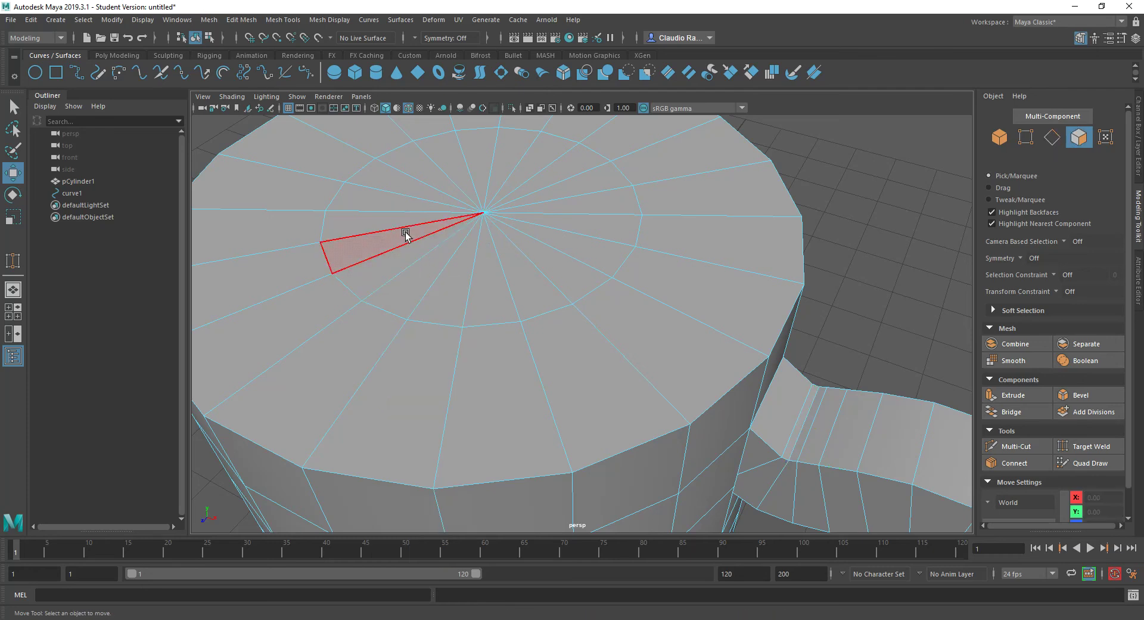
pyautogui.moveTo(447, 159)
pyautogui.mouseDown()
pyautogui.moveTo(409, 276)
pyautogui.moveTo(528, 161)
pyautogui.moveTo(456, 189)
pyautogui.moveTo(481, 232)
pyautogui.mouseUp()
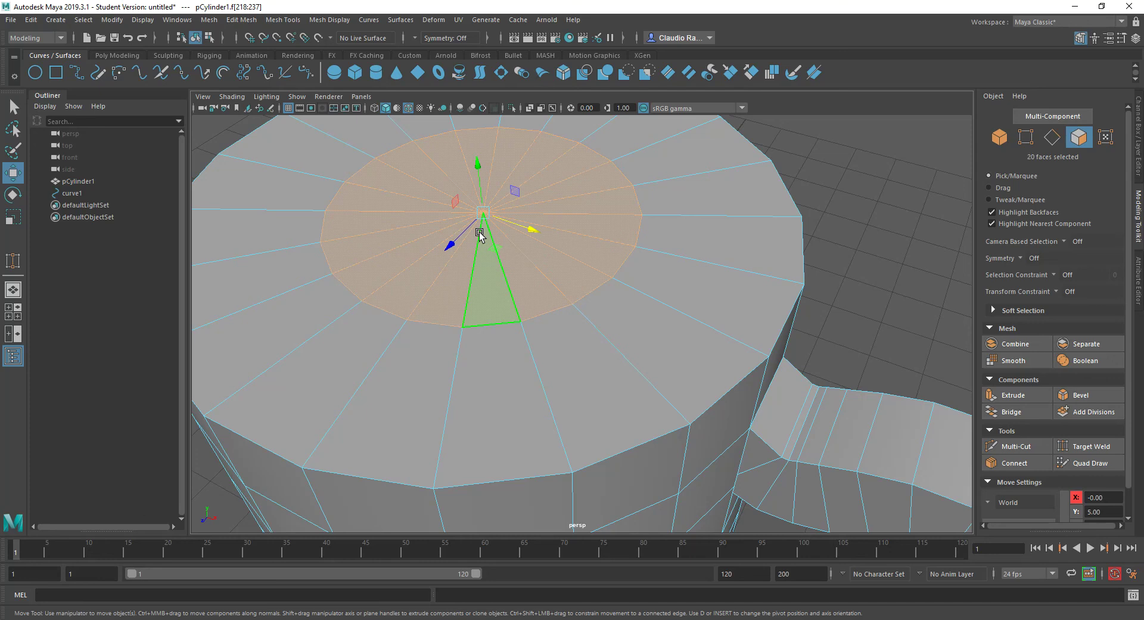
pyautogui.hotkey('ctrl', 'e')
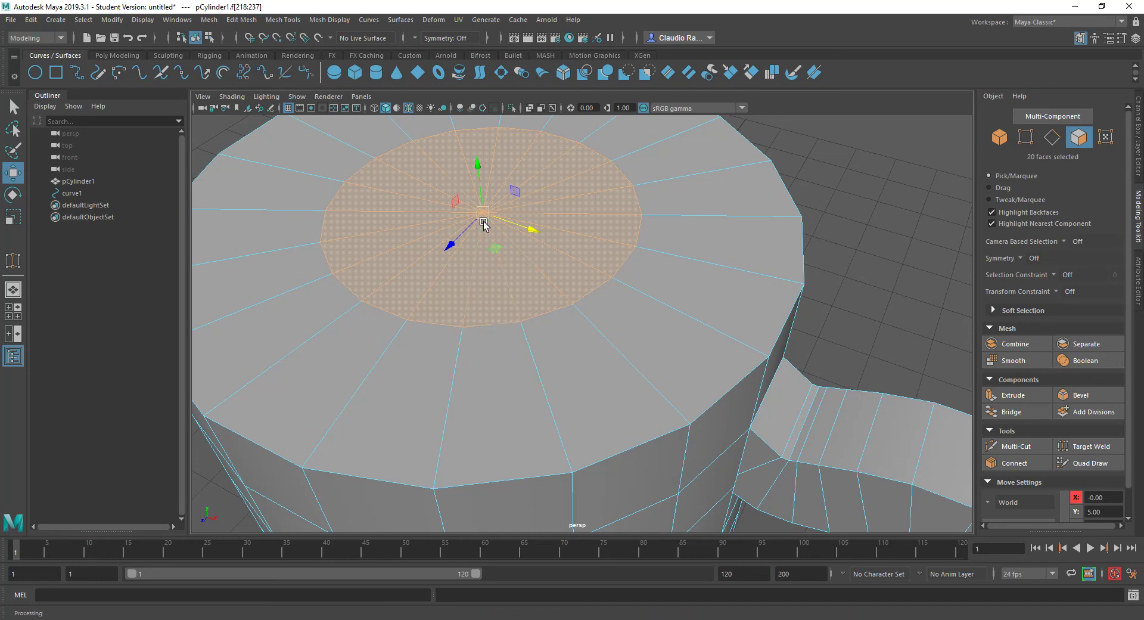
pyautogui.press('r')
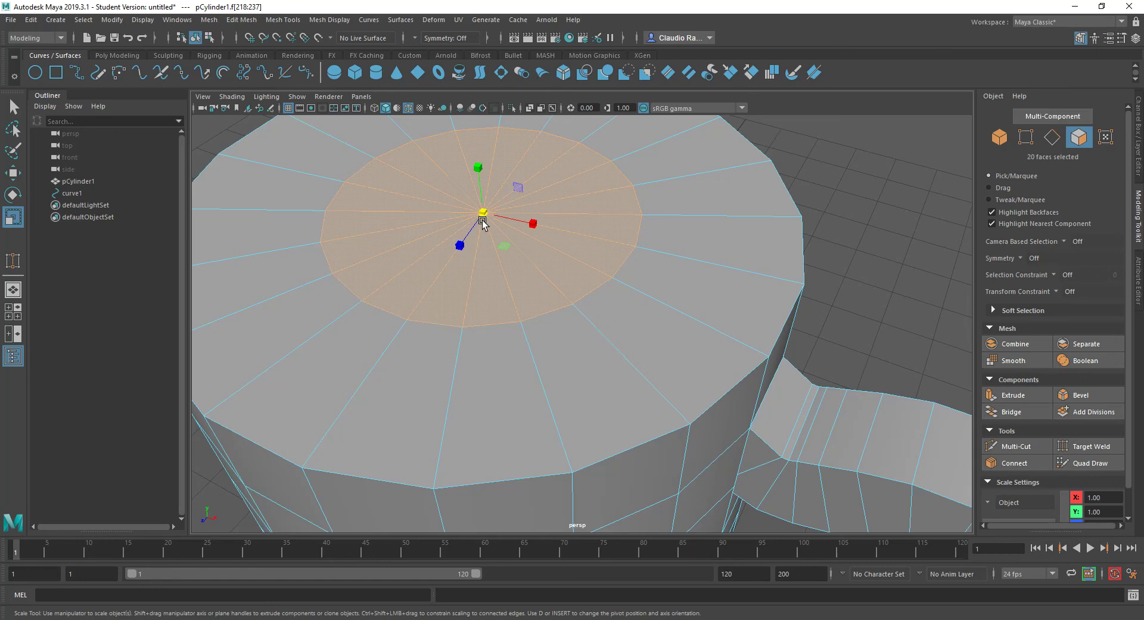
pyautogui.moveTo(481, 212); pyautogui.dragTo(679, 244)
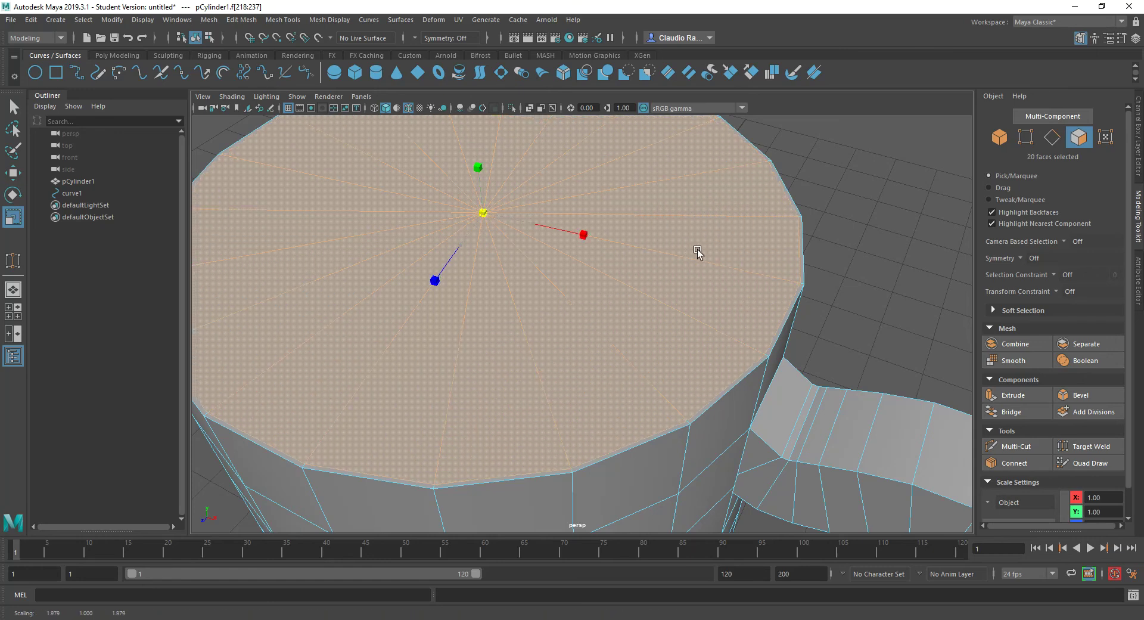
pyautogui.moveTo(697, 252); pyautogui.dragTo(698, 254)
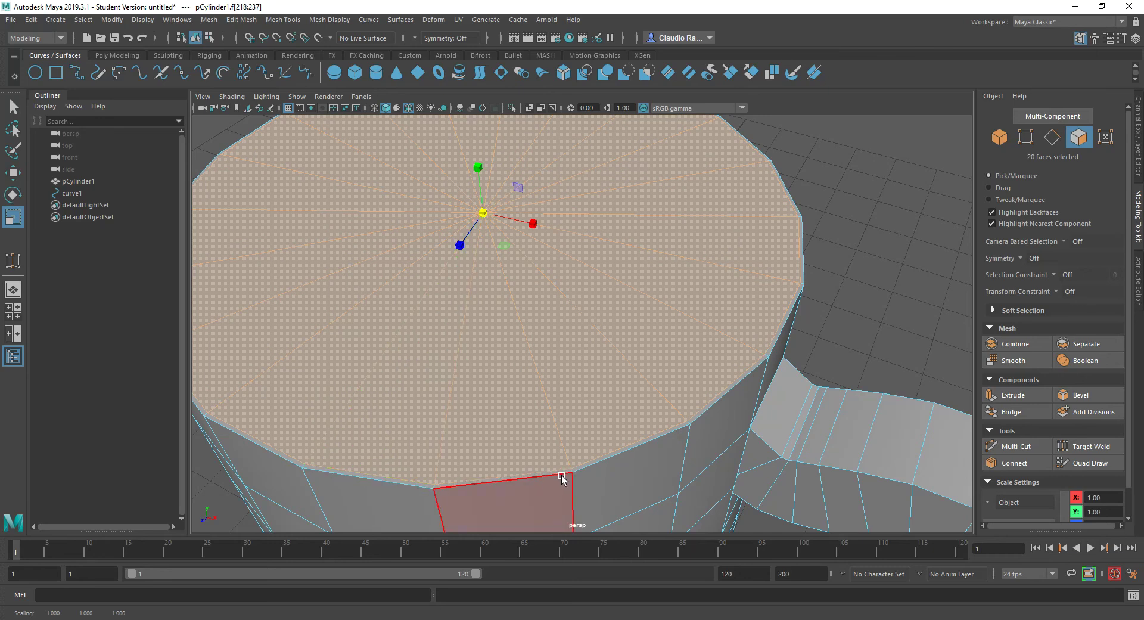
# - Extrude the 20 top cap faces with 2 divisions and scale them slightly inward to form a narrow rim
pyautogui.click(1037, 398)
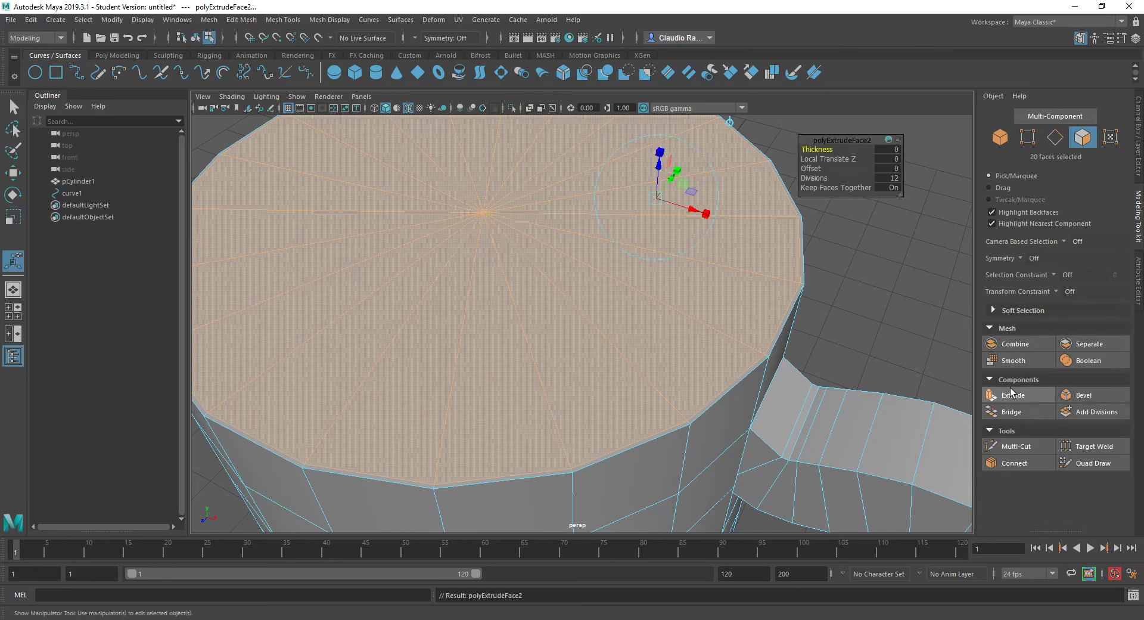
pyautogui.click(730, 121)
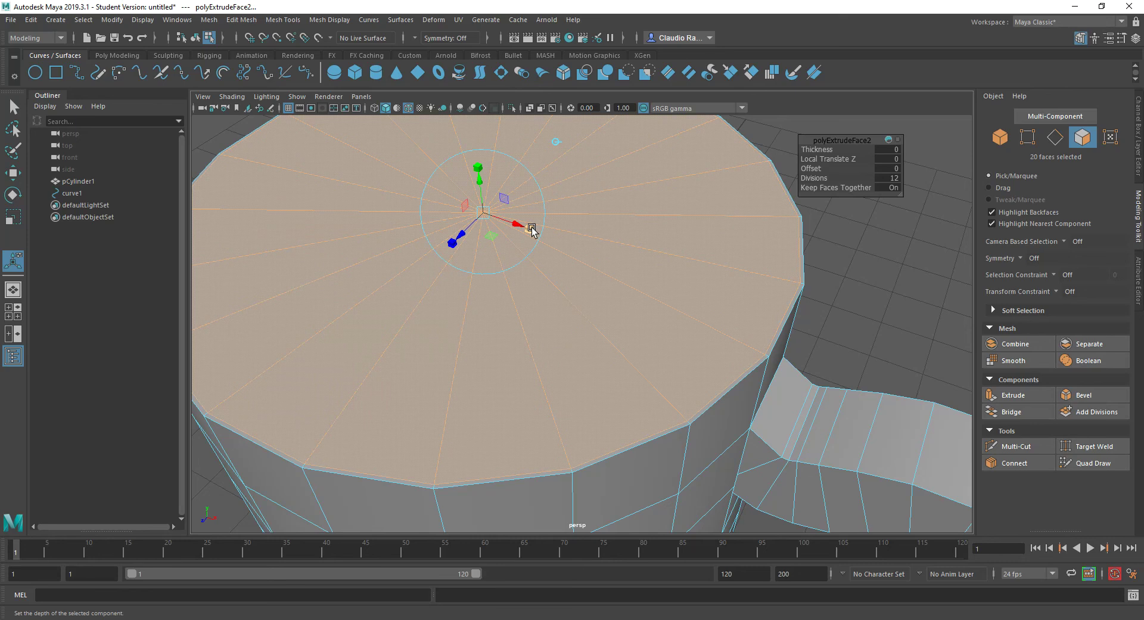
pyautogui.click(479, 165)
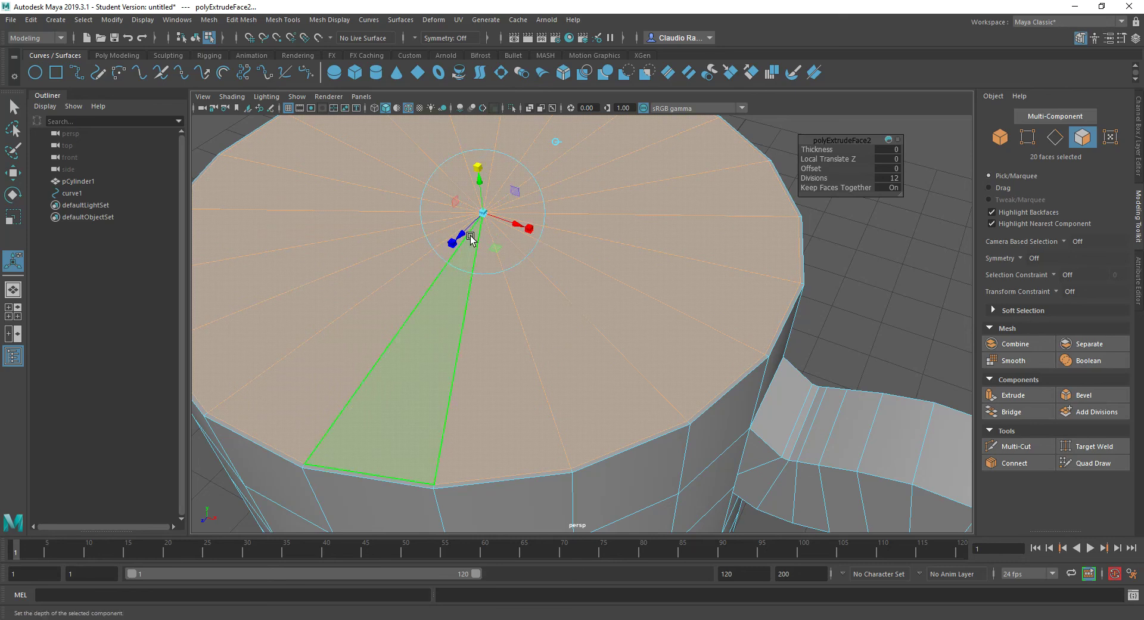
pyautogui.moveTo(484, 214); pyautogui.dragTo(477, 215)
pyautogui.click(895, 179)
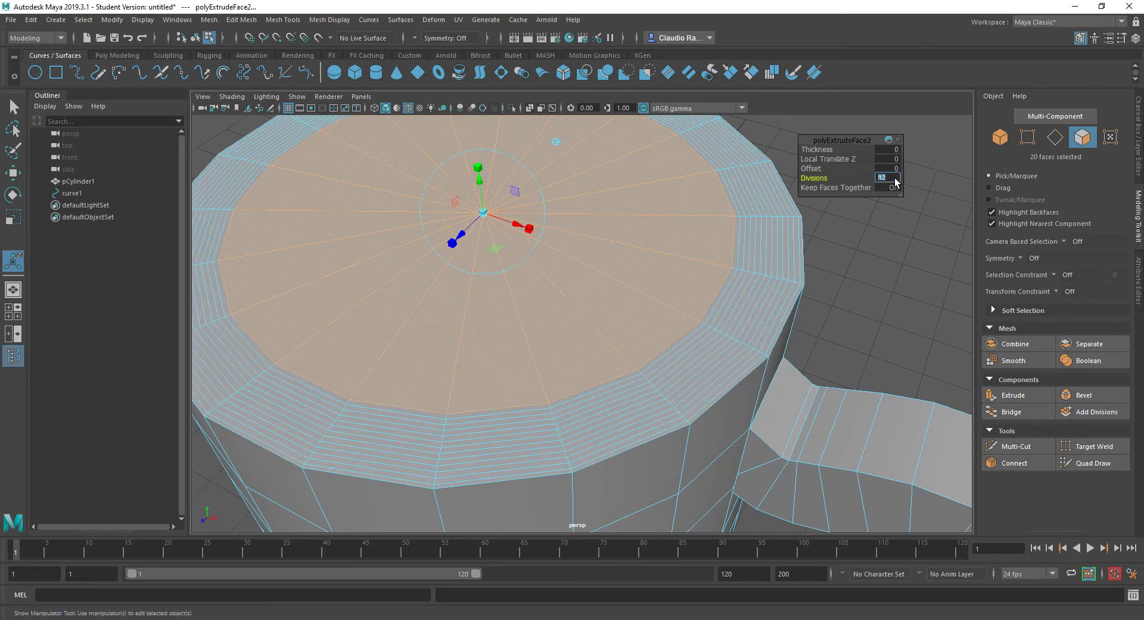
pyautogui.write('2')
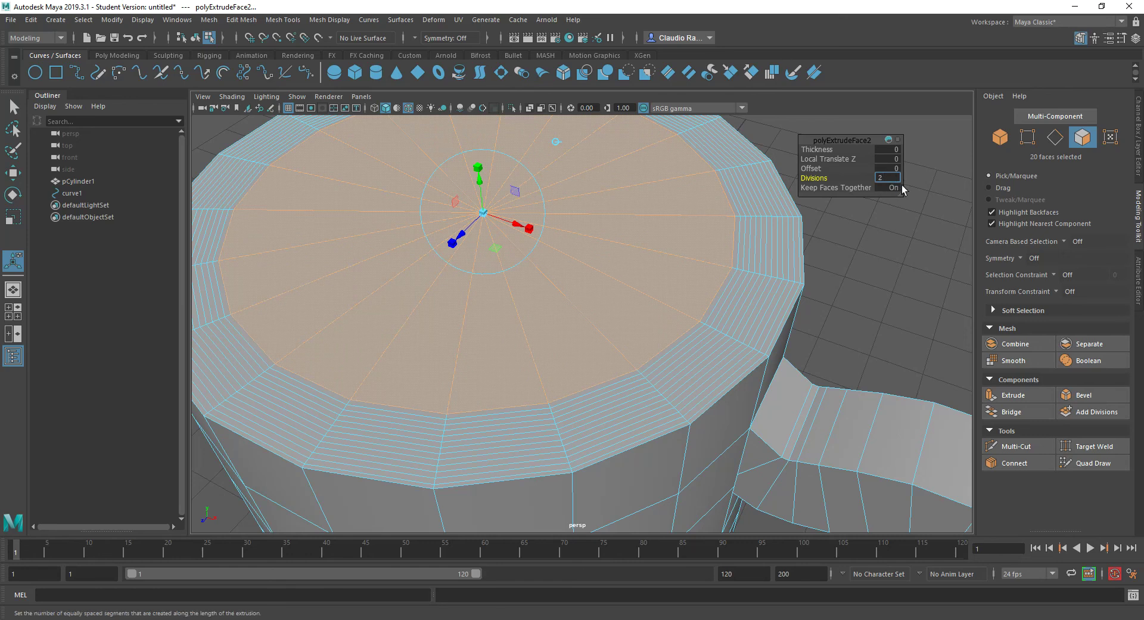
pyautogui.click(890, 168)
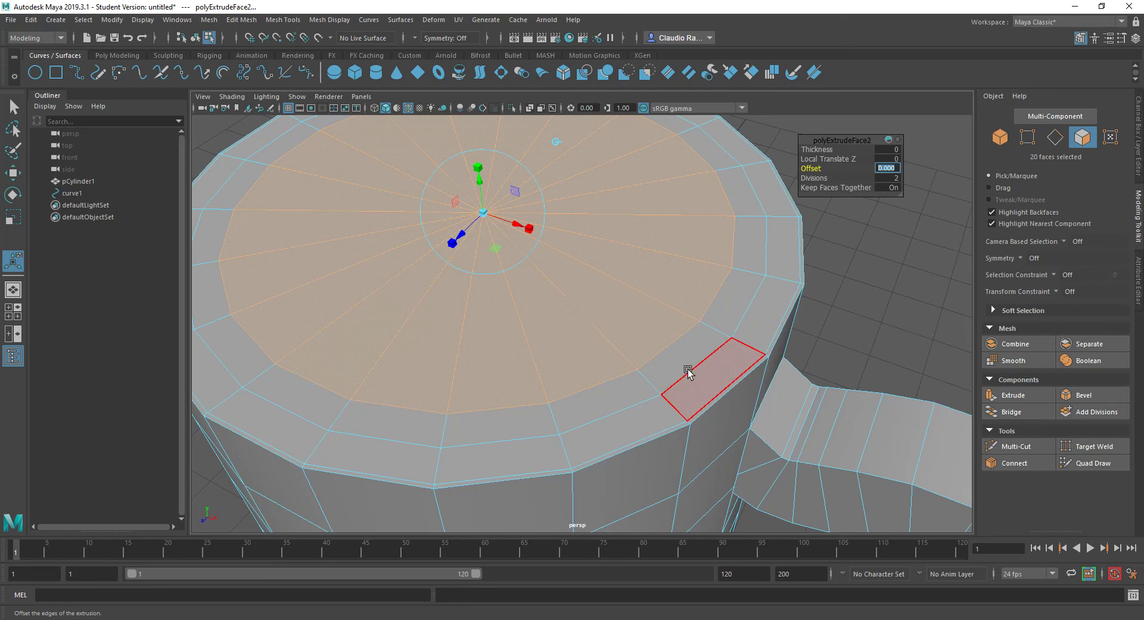
pyautogui.moveTo(483, 215); pyautogui.dragTo(486, 217)
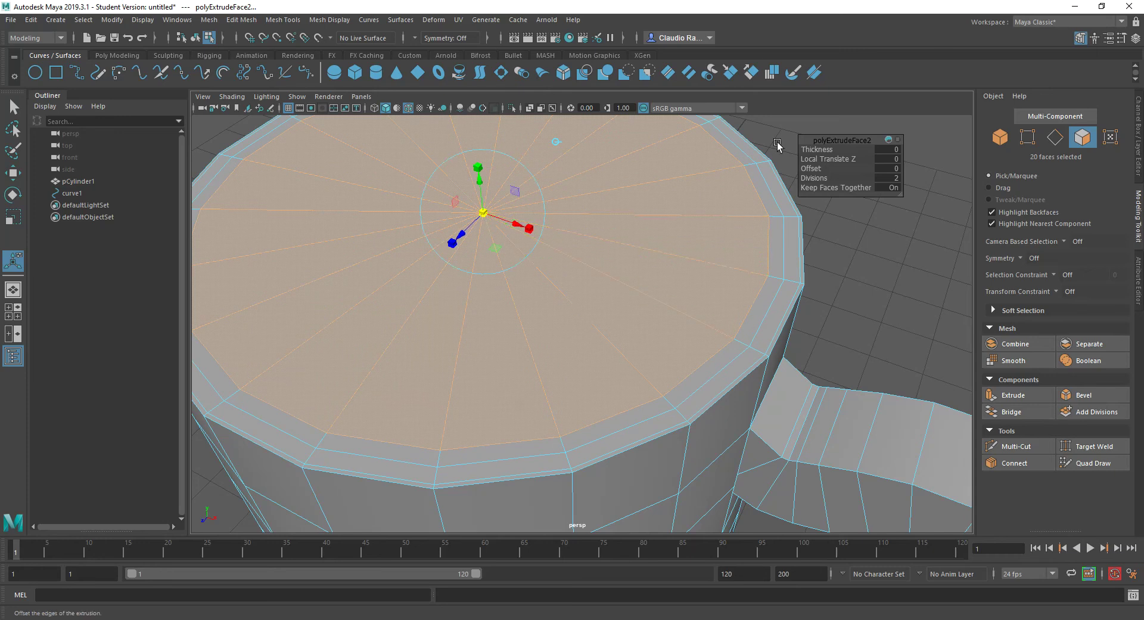
# - Scale the inner cap faces outward uniformly by about 1.04 to make the rim thinner
pyautogui.click(15, 173)
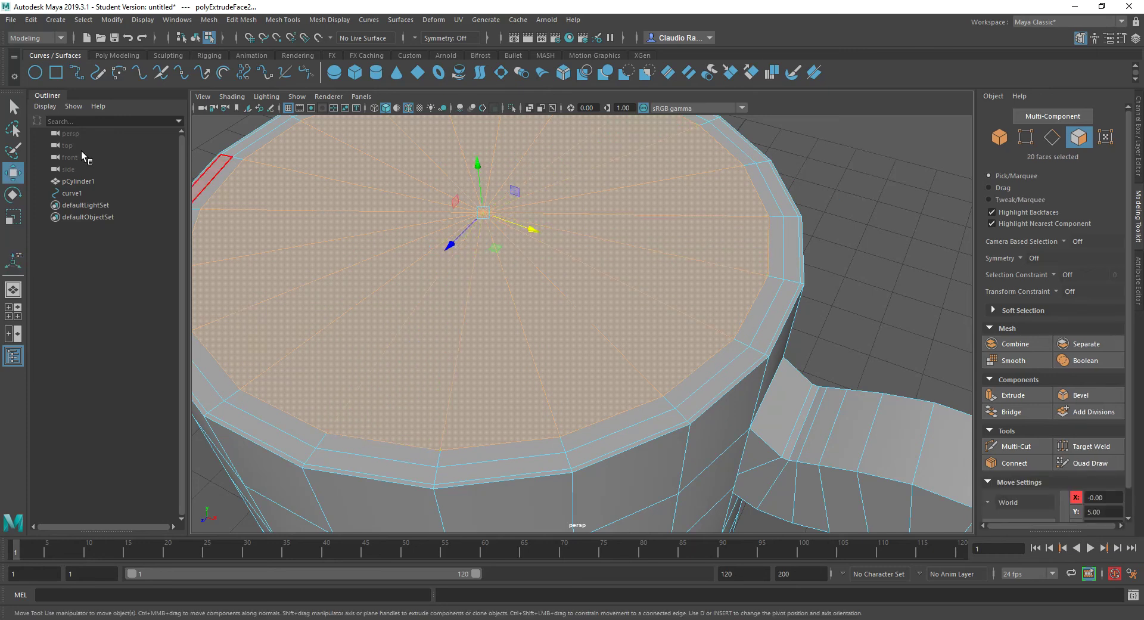
pyautogui.click(10, 218)
pyautogui.moveTo(482, 216); pyautogui.dragTo(488, 217)
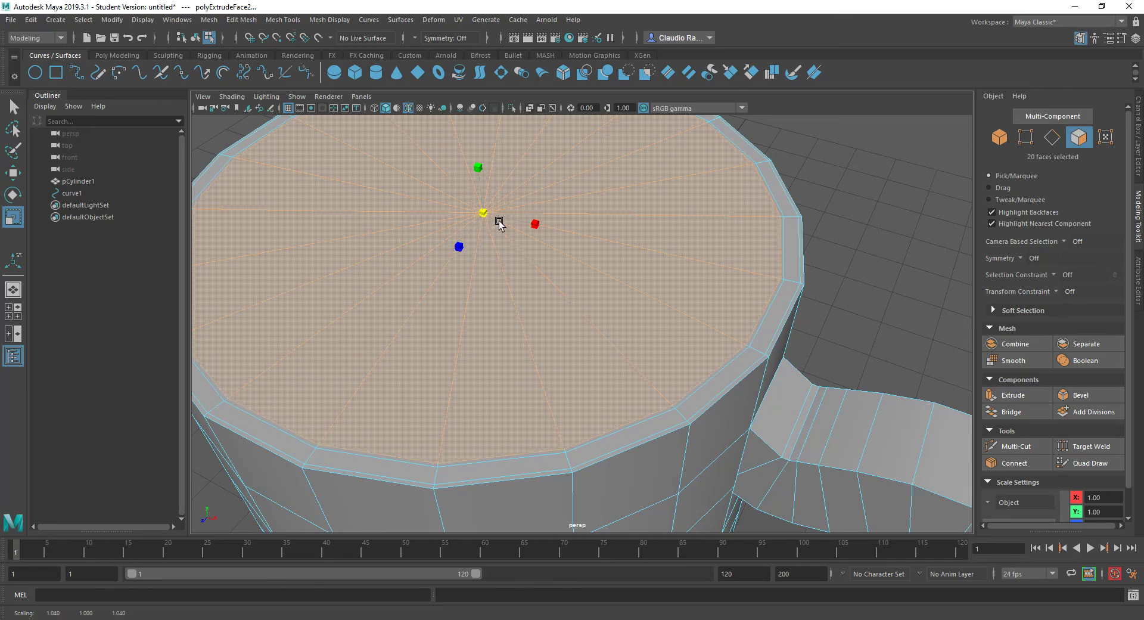
pyautogui.moveTo(499, 221); pyautogui.dragTo(499, 226)
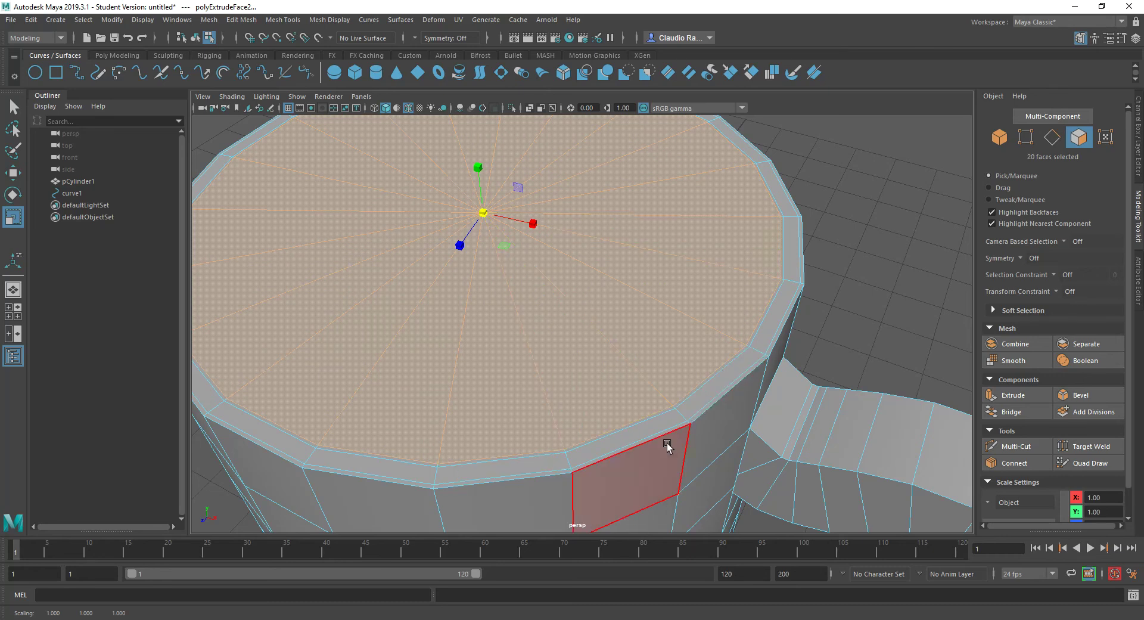
pyautogui.scroll(2, 596, 469)
pyautogui.scroll(-3, 732, 429)
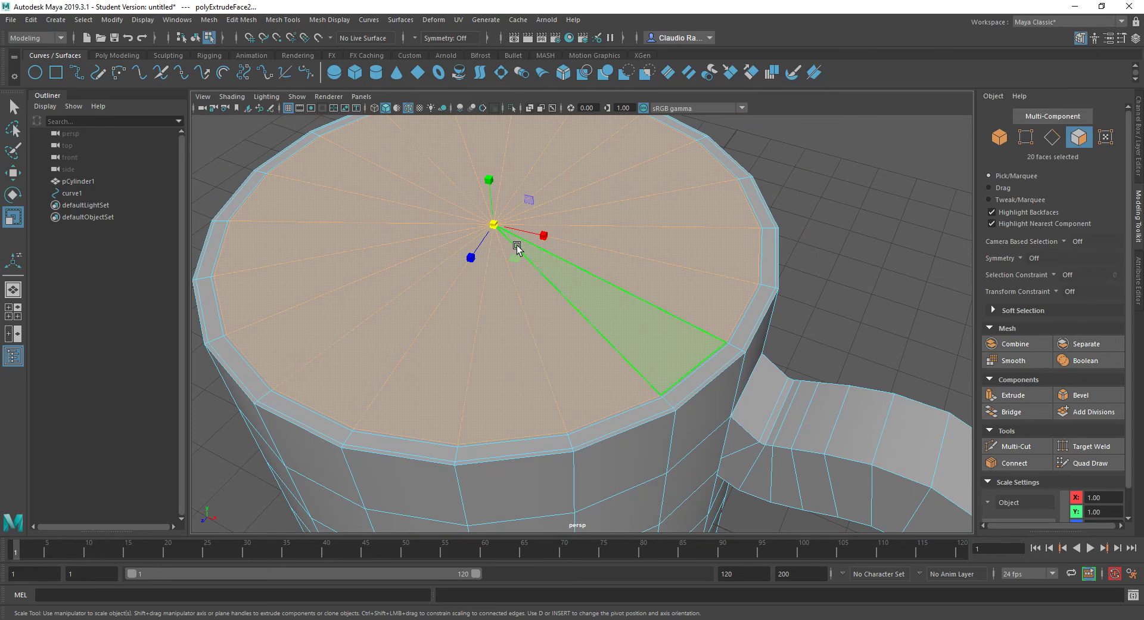
# - Extrude the inner cap faces slightly downward along Y to about 4.96
pyautogui.press('w')
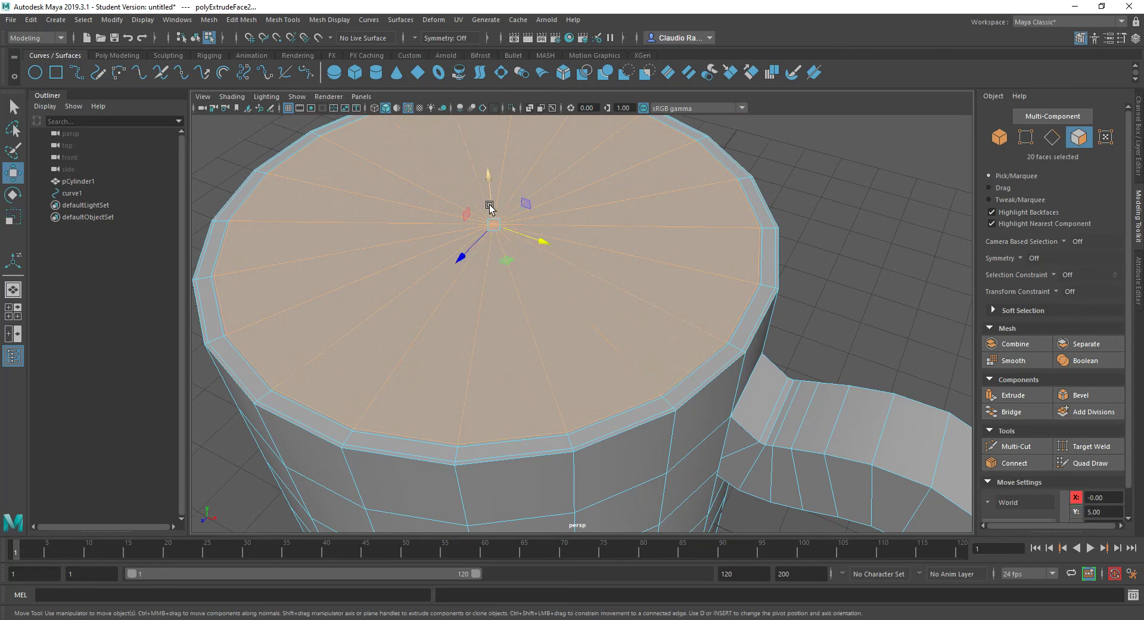
pyautogui.keyDown('shift'); pyautogui.moveTo(487, 182); pyautogui.dragTo(486, 183); pyautogui.keyUp('shift')
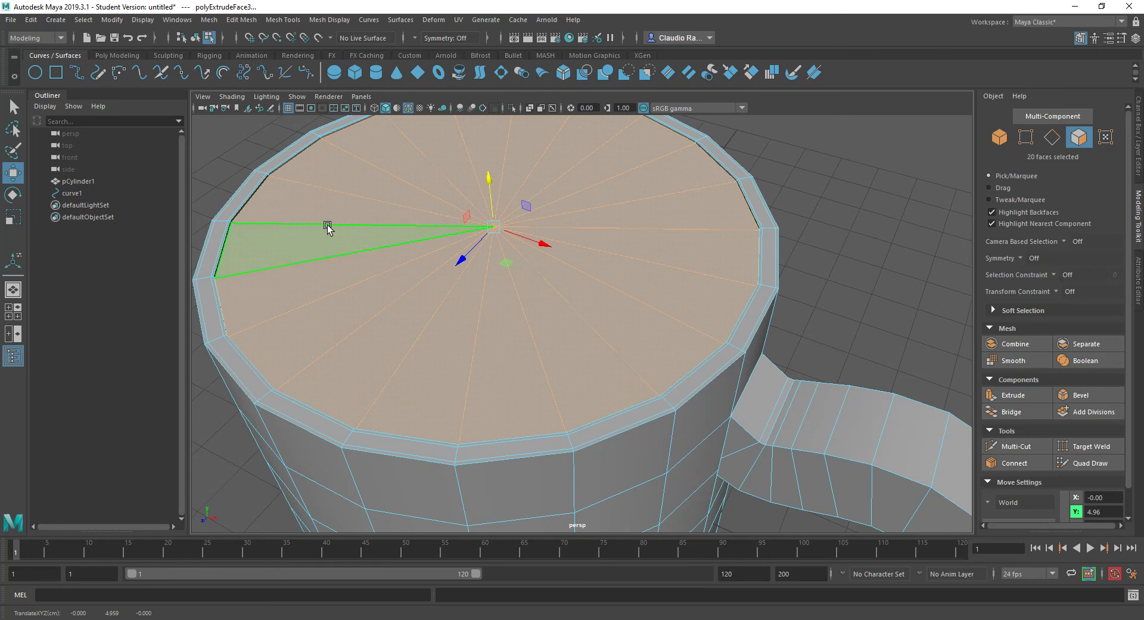
pyautogui.scroll(3, 222, 209)
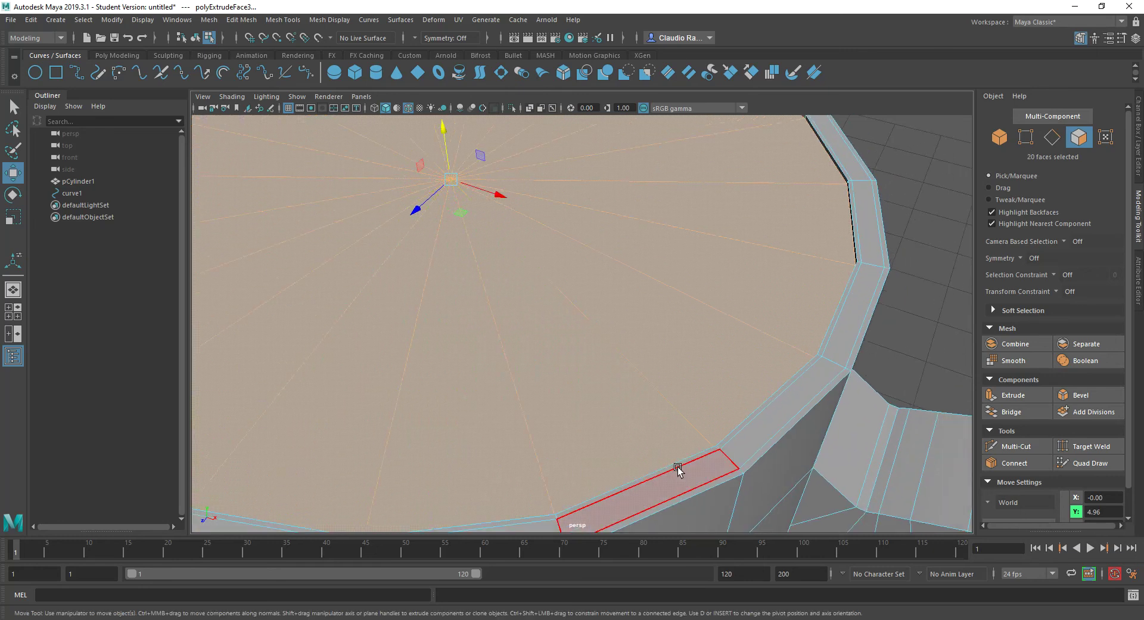
# - Try to move the rim's inner edge loop down along Y, then undo the move
pyautogui.moveTo(679, 469); pyautogui.dragTo(678, 271, button='right')
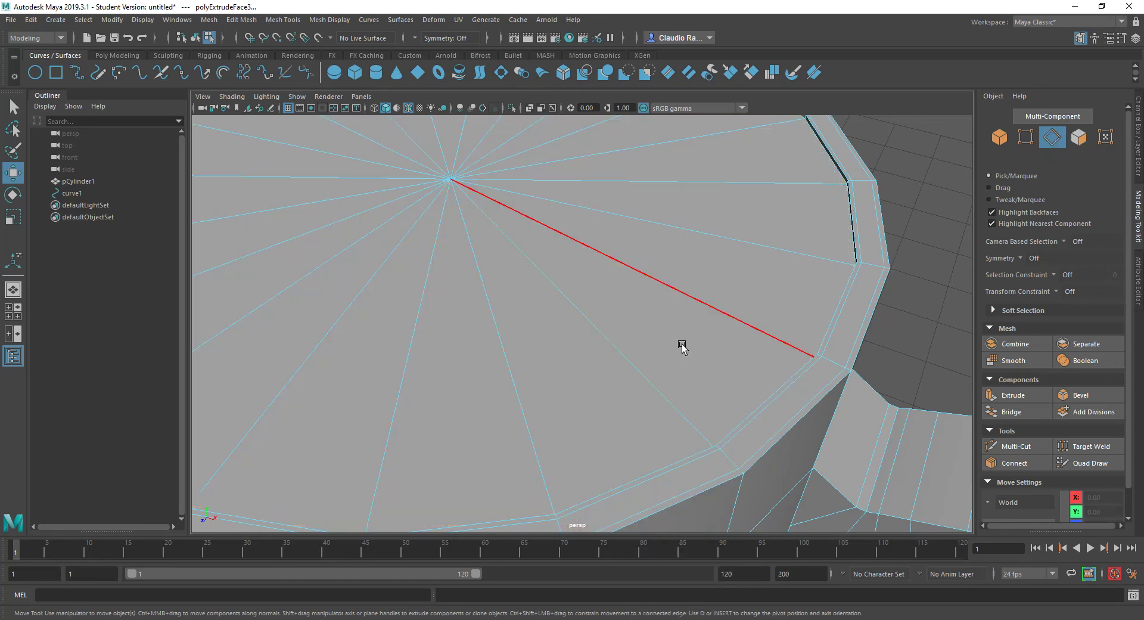
pyautogui.click(692, 466)
pyautogui.click(707, 483)
pyautogui.doubleClick(707, 483)
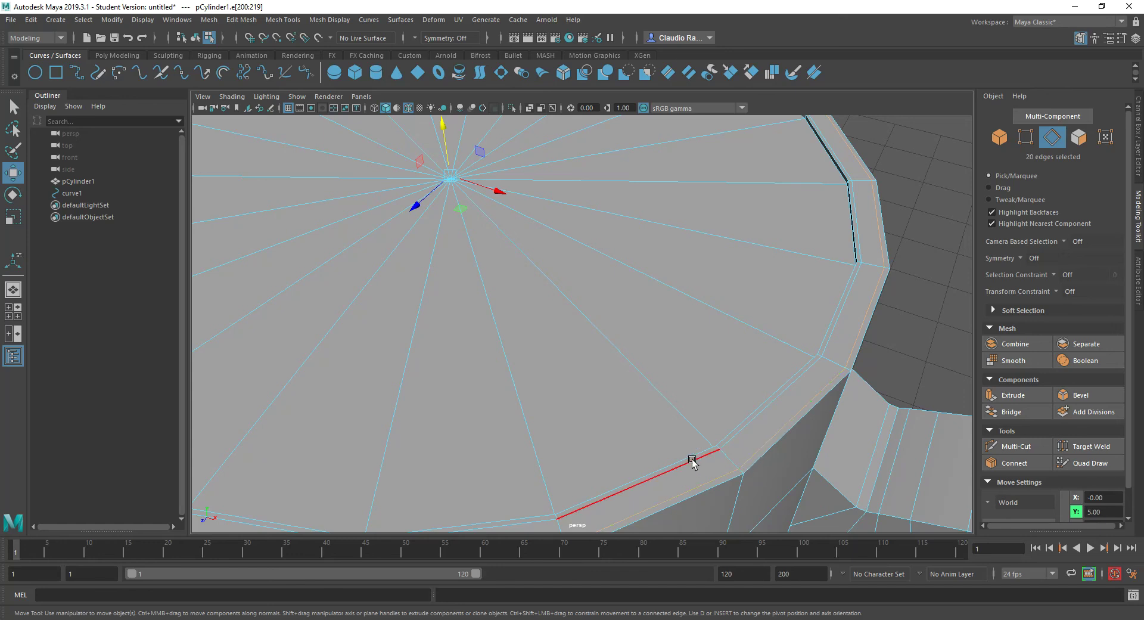
pyautogui.doubleClick(659, 468)
pyautogui.keyDown('alt'); pyautogui.moveTo(592, 442); pyautogui.dragTo(917, 171); pyautogui.keyUp('alt')
pyautogui.keyDown('alt'); pyautogui.moveTo(918, 177); pyautogui.dragTo(719, 330, button='middle'); pyautogui.keyUp('alt')
pyautogui.scroll(2, 740, 286)
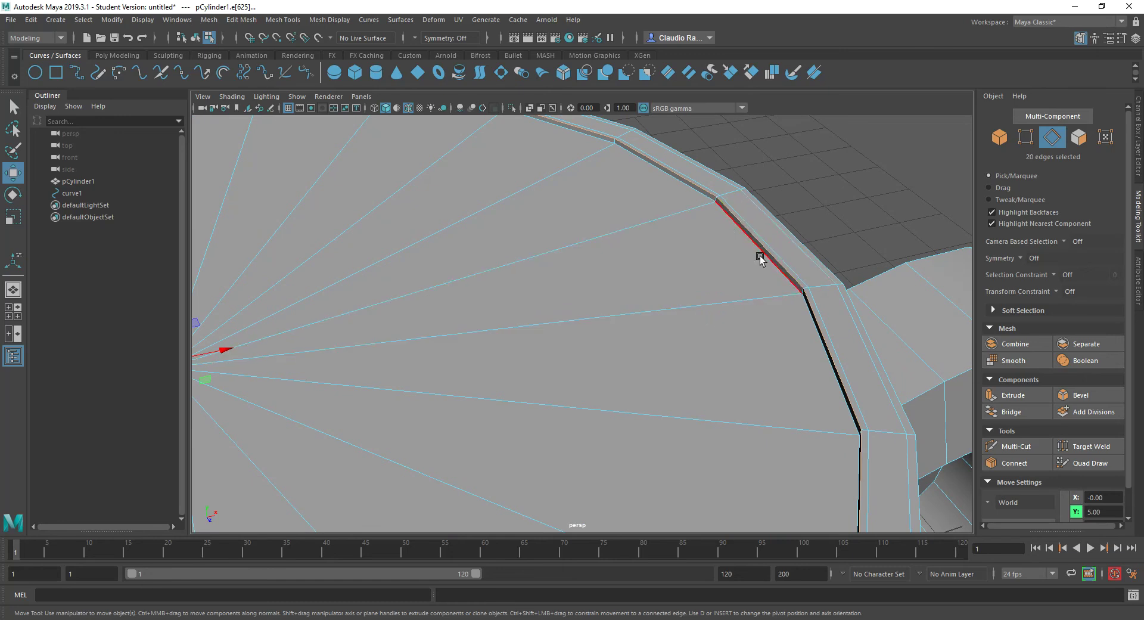
pyautogui.scroll(-1, 459, 338)
pyautogui.scroll(-2, 459, 339)
pyautogui.keyDown('alt'); pyautogui.moveTo(411, 375); pyautogui.dragTo(418, 358); pyautogui.keyUp('alt')
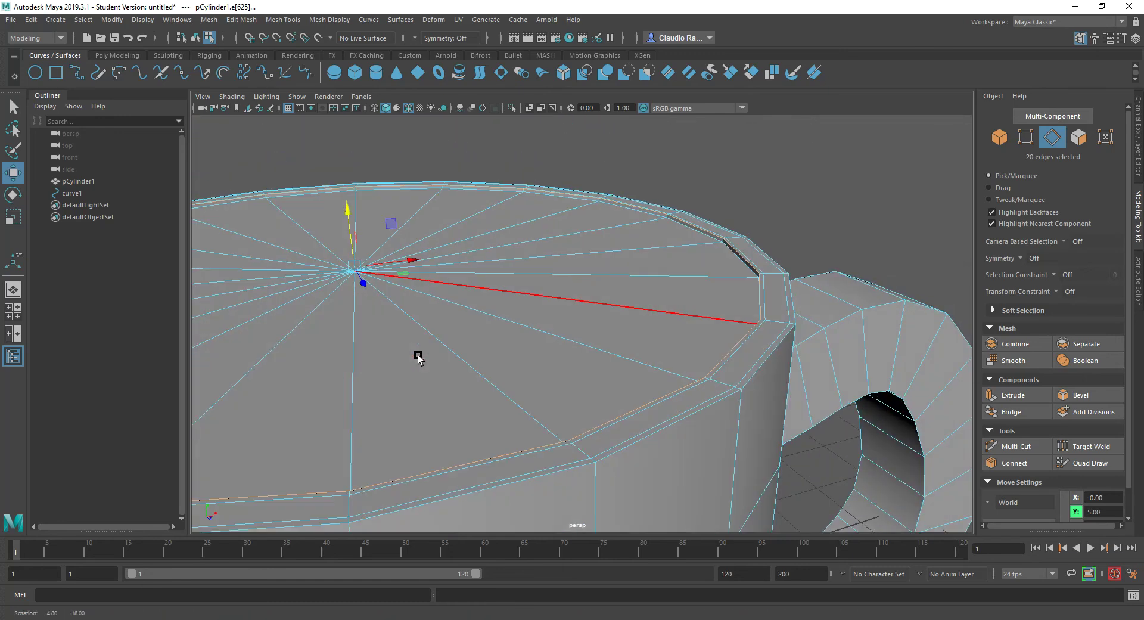
pyautogui.keyDown('shift'); pyautogui.moveTo(349, 219); pyautogui.dragTo(340, 295); pyautogui.keyUp('shift')
pyautogui.hotkey('ctrl', 'z')
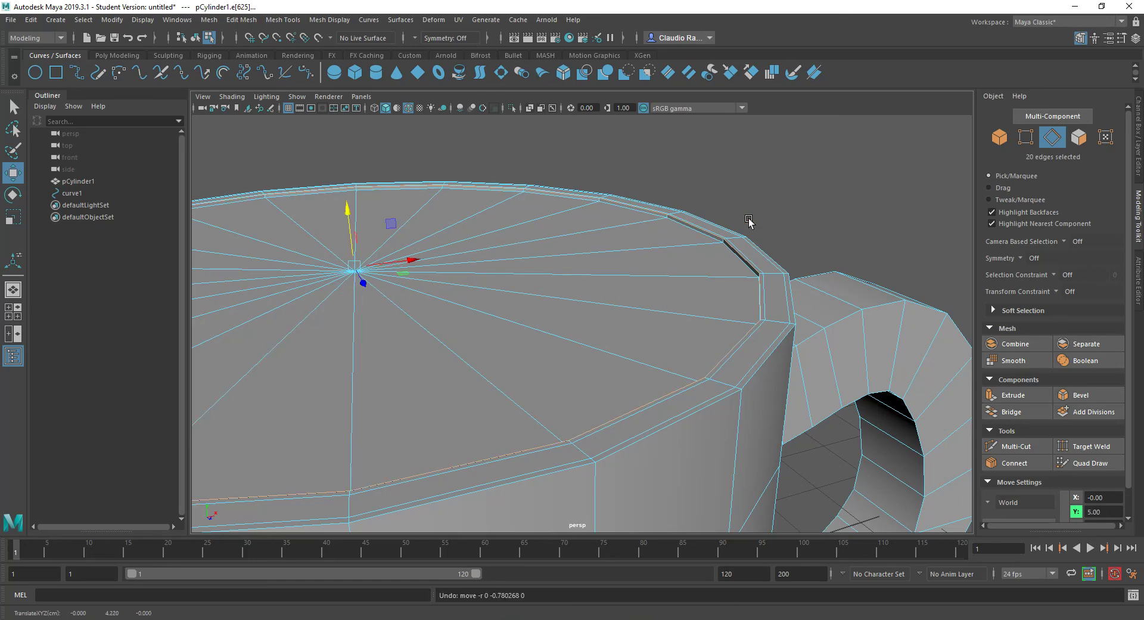
# - Select the 20 inner cap faces and extrude them down inside the body to about Y -1.63 to hollow the mug
pyautogui.moveTo(549, 264); pyautogui.dragTo(551, 298, button='right')
pyautogui.press('Tab')
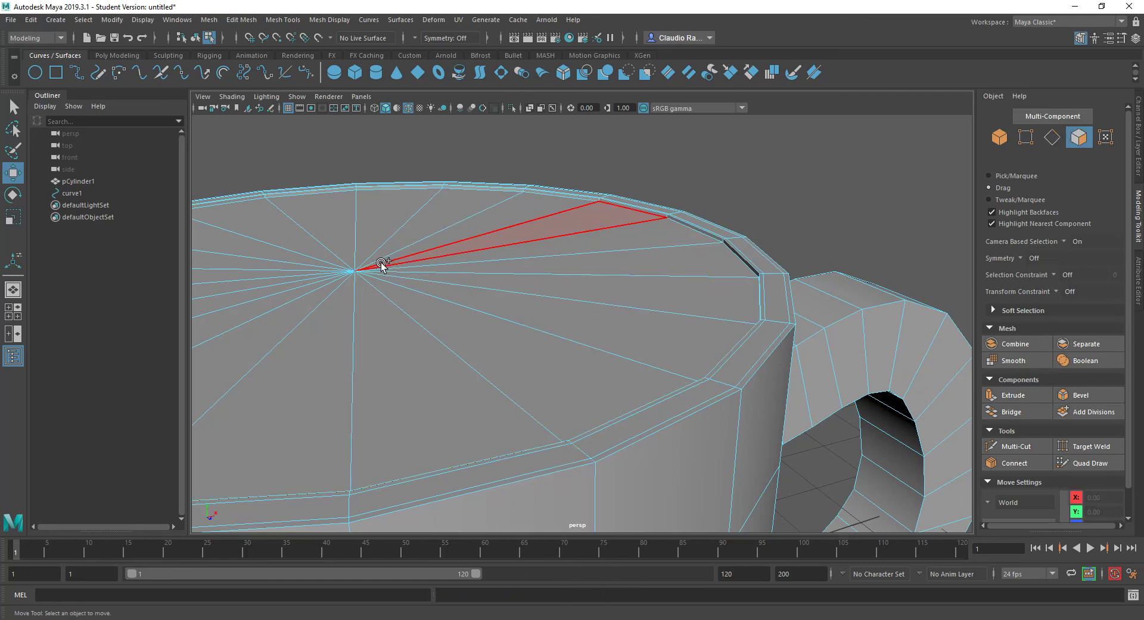
pyautogui.moveTo(314, 246)
pyautogui.mouseDown()
pyautogui.moveTo(492, 252)
pyautogui.moveTo(360, 372)
pyautogui.moveTo(290, 250)
pyautogui.moveTo(317, 257)
pyautogui.mouseUp()
pyautogui.keyDown('shift'); pyautogui.moveTo(349, 218); pyautogui.dragTo(324, 477); pyautogui.keyUp('shift')
pyautogui.scroll(-5, 366, 426)
pyautogui.keyDown('alt'); pyautogui.moveTo(441, 376); pyautogui.dragTo(489, 417); pyautogui.keyUp('alt')
pyautogui.scroll(-3, 445, 443)
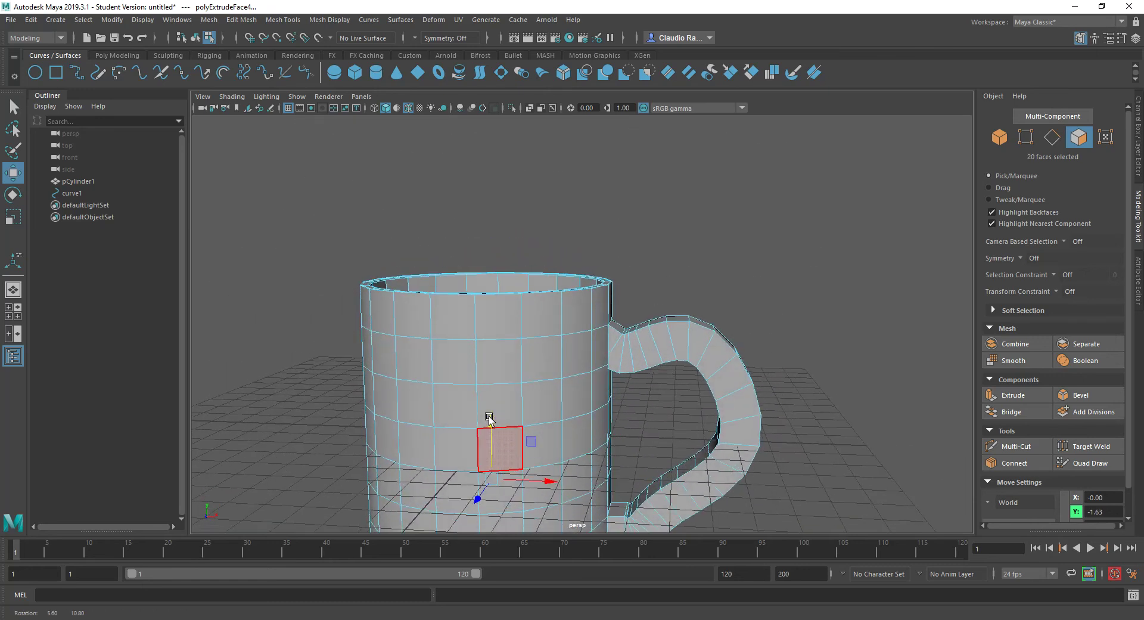
# - Return the mug to object mode, switch it to smooth preview and check the rim and opening
pyautogui.rightClick(546, 302)
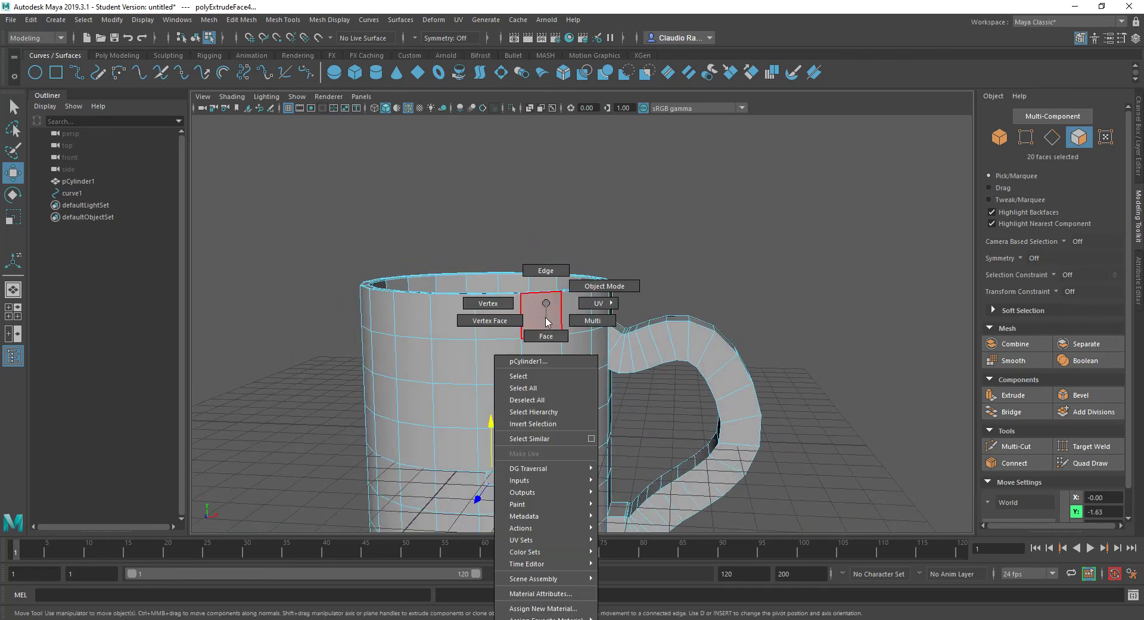
pyautogui.click(592, 288)
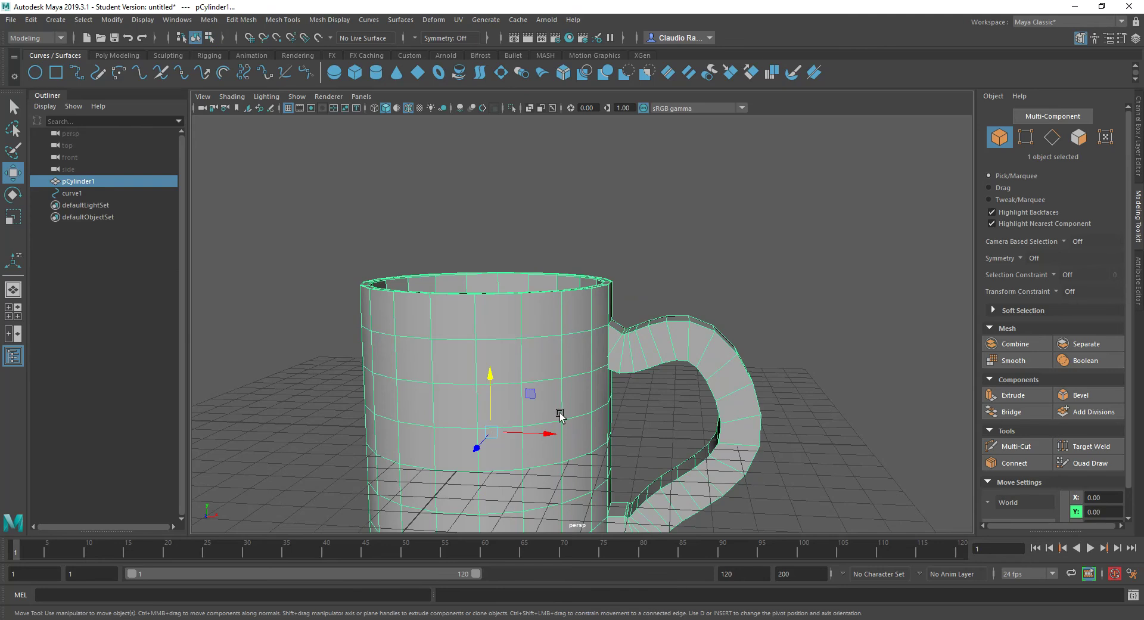
pyautogui.press('3')
pyautogui.click(658, 306)
pyautogui.scroll(4, 554, 299)
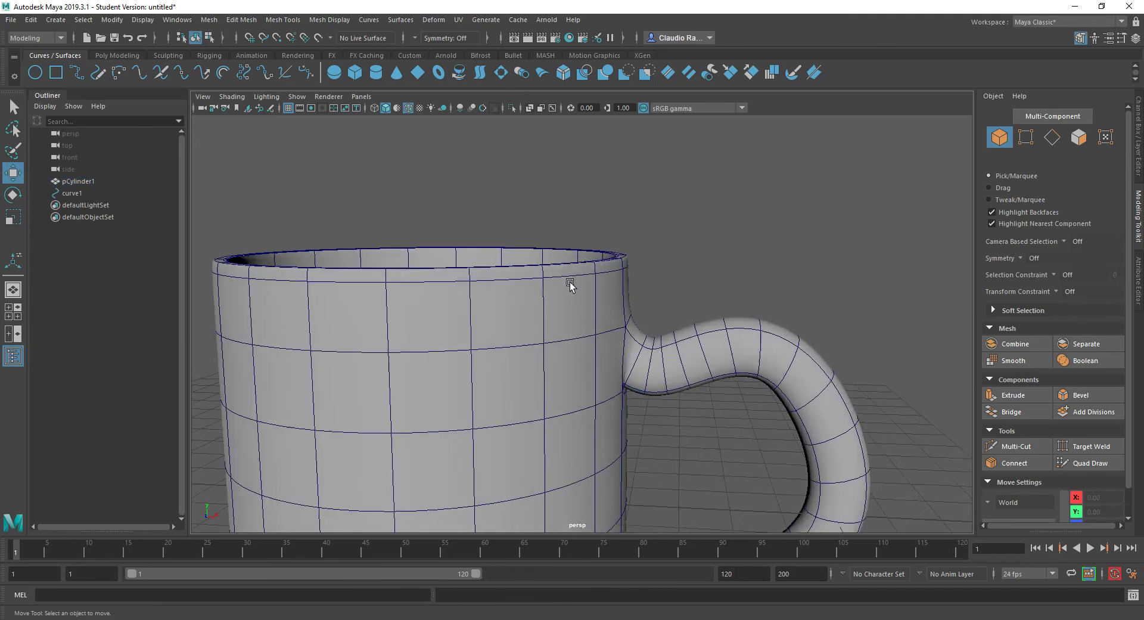
pyautogui.keyDown('alt'); pyautogui.moveTo(551, 301); pyautogui.dragTo(559, 309); pyautogui.keyUp('alt')
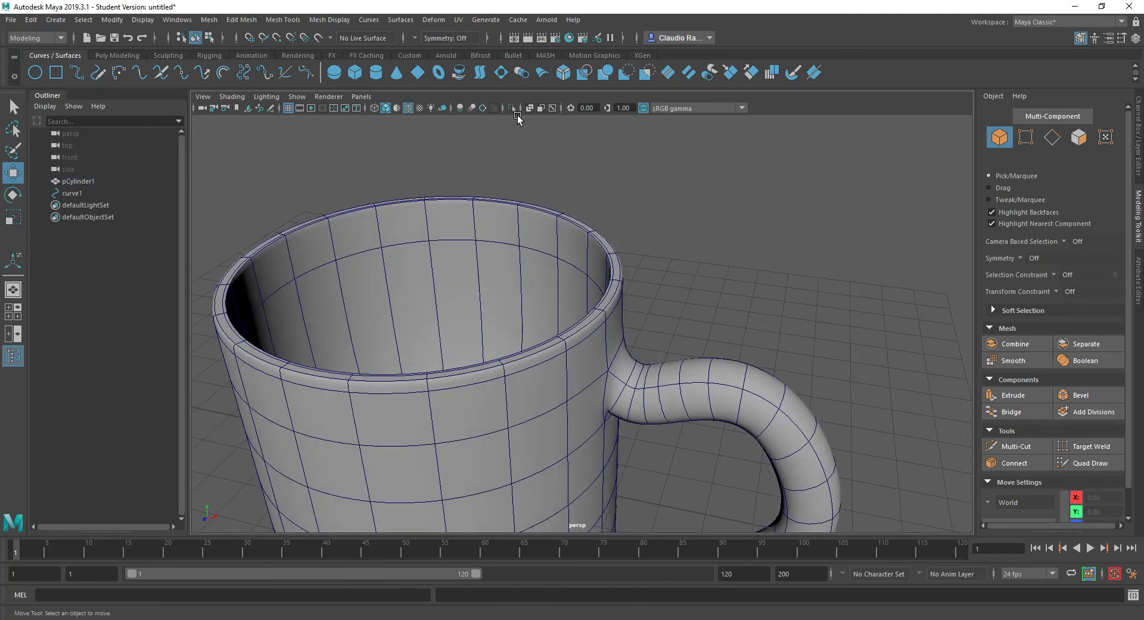
# - Turn off the wireframe overlay in the shaded view, inspect the smooth surface and select the whole mug
pyautogui.click(409, 108)
pyautogui.moveTo(459, 312)
pyautogui.keyDown('alt'); pyautogui.mouseDown()
pyautogui.moveTo(503, 288)
pyautogui.moveTo(600, 324)
pyautogui.moveTo(536, 311)
pyautogui.moveTo(511, 289)
pyautogui.moveTo(516, 297)
pyautogui.mouseUp(); pyautogui.keyUp('alt')
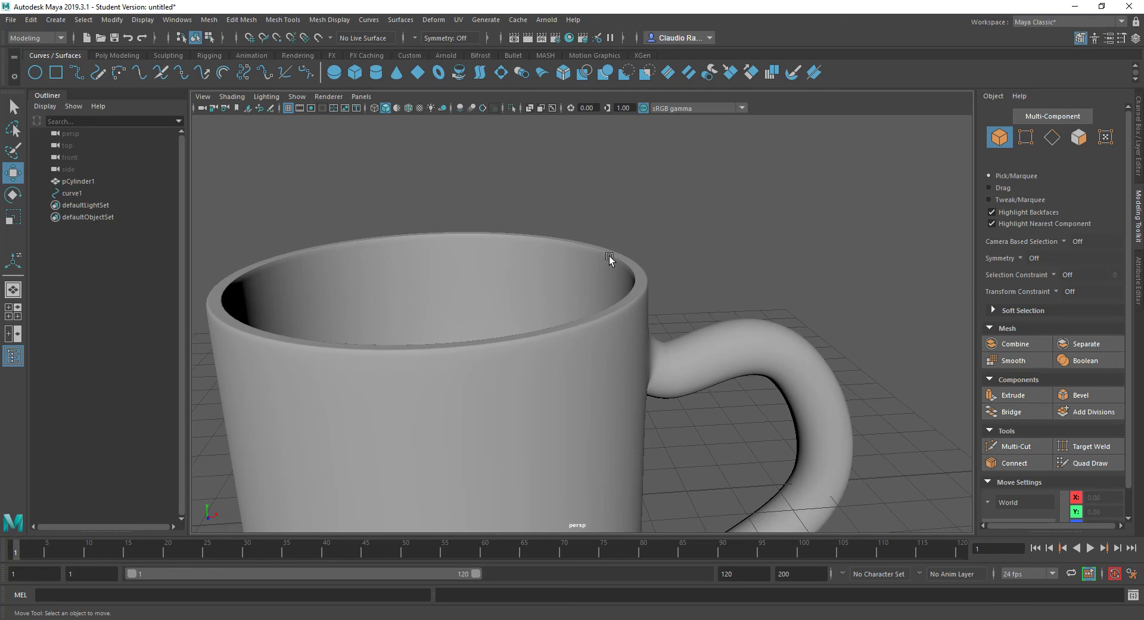
pyautogui.click(507, 338)
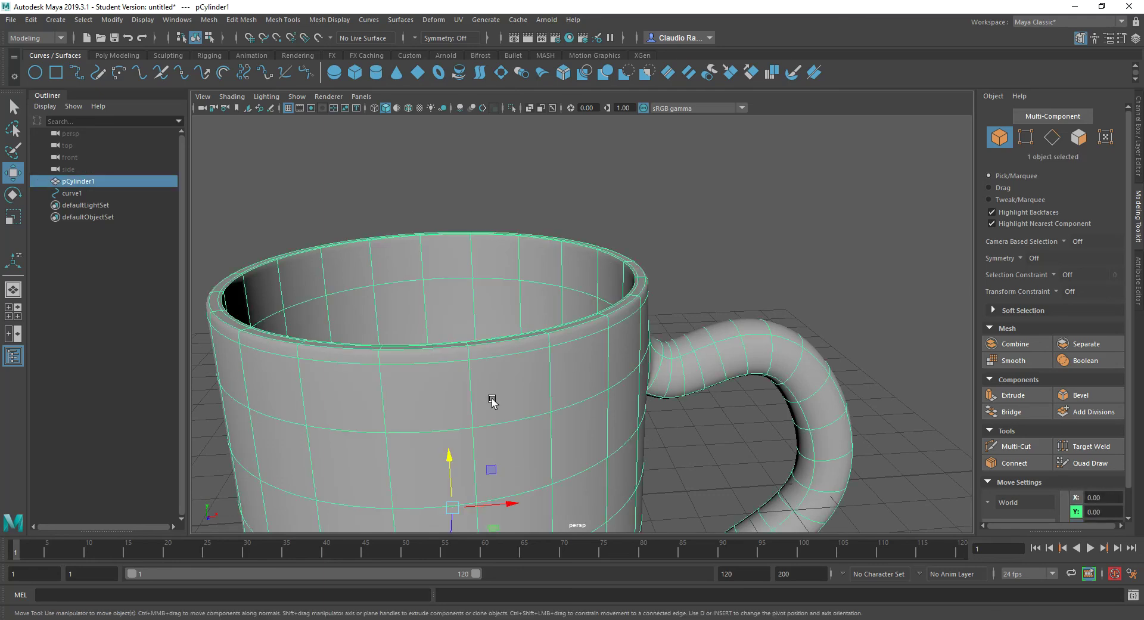
pyautogui.keyDown('alt'); pyautogui.moveTo(603, 419); pyautogui.dragTo(603, 446); pyautogui.keyUp('alt')
pyautogui.scroll(-5, 572, 380)
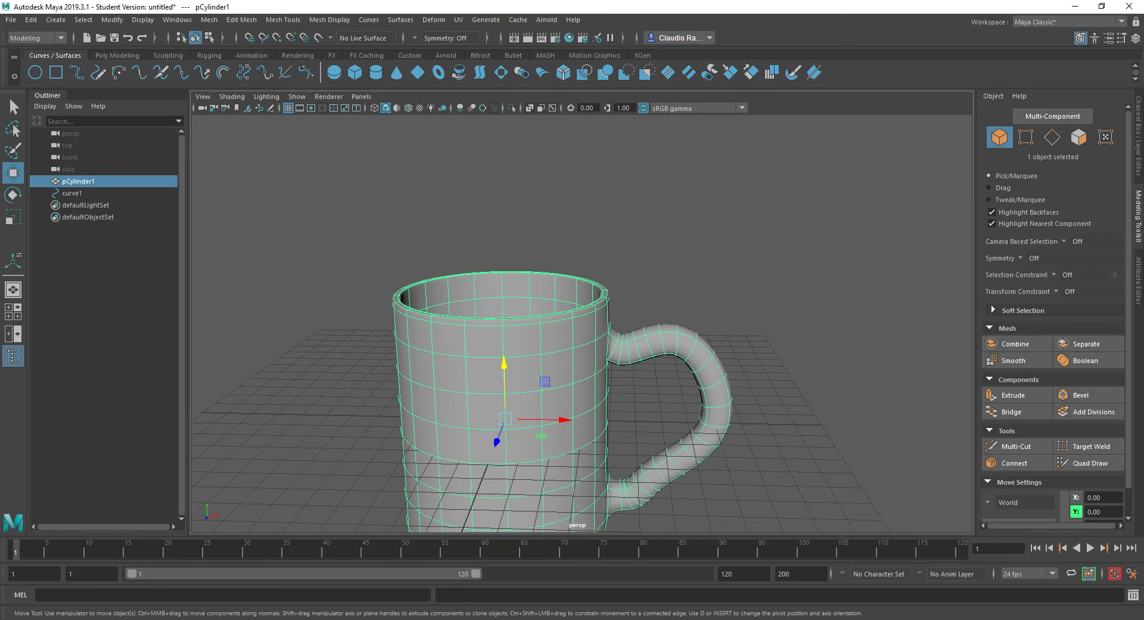